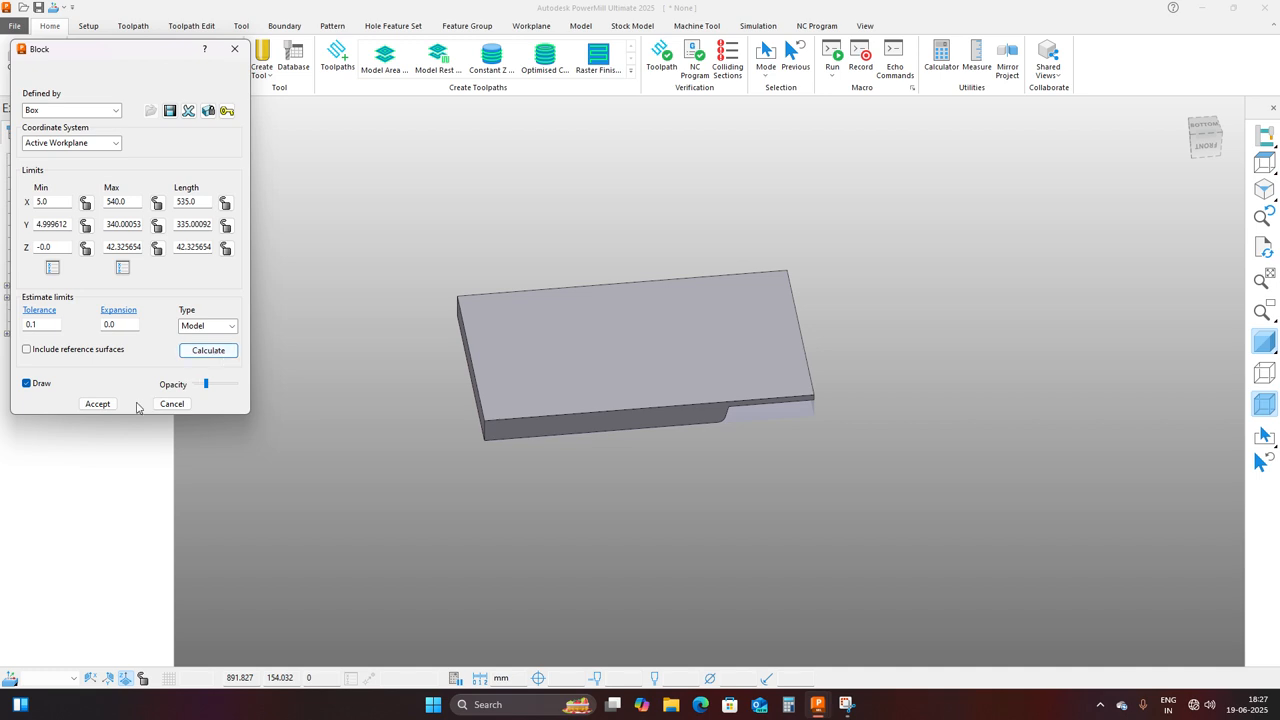
Accept the block calculated from the model and create a workplane at the centre of the block's upper face.
click(100, 404)
click(53, 276)
right_click(55, 279)
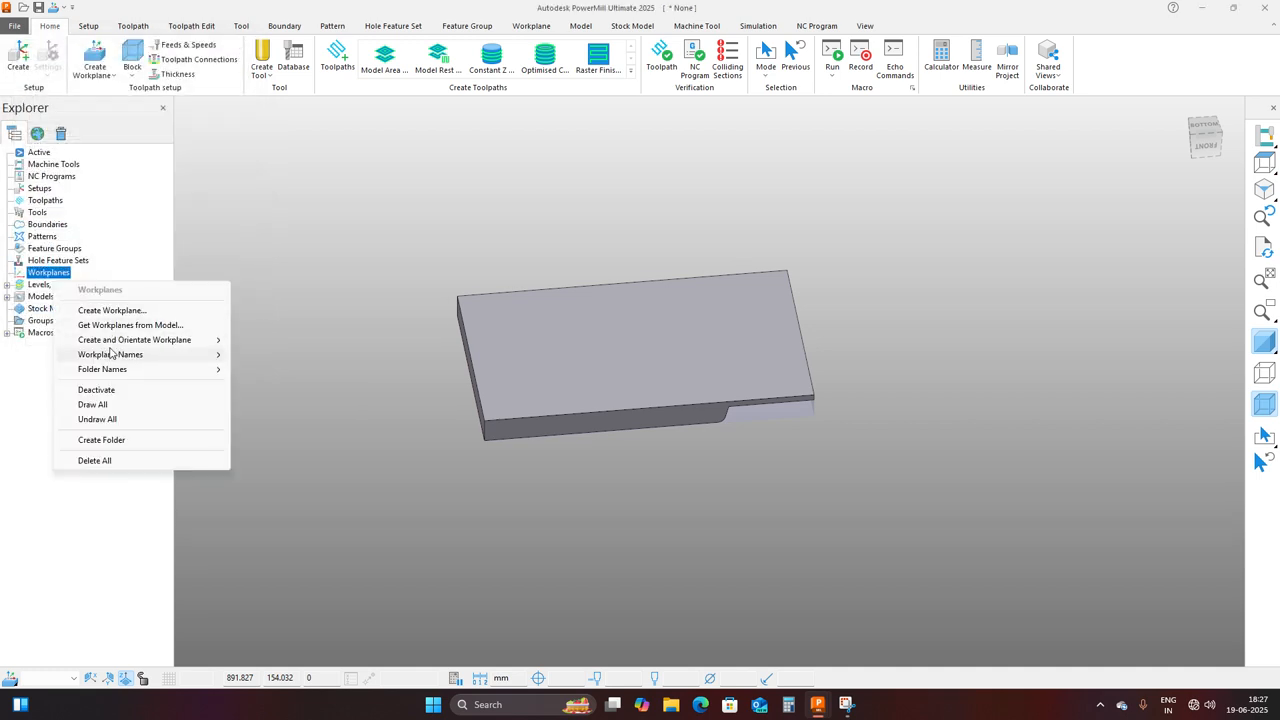
mouse_move(150, 340)
click(370, 432)
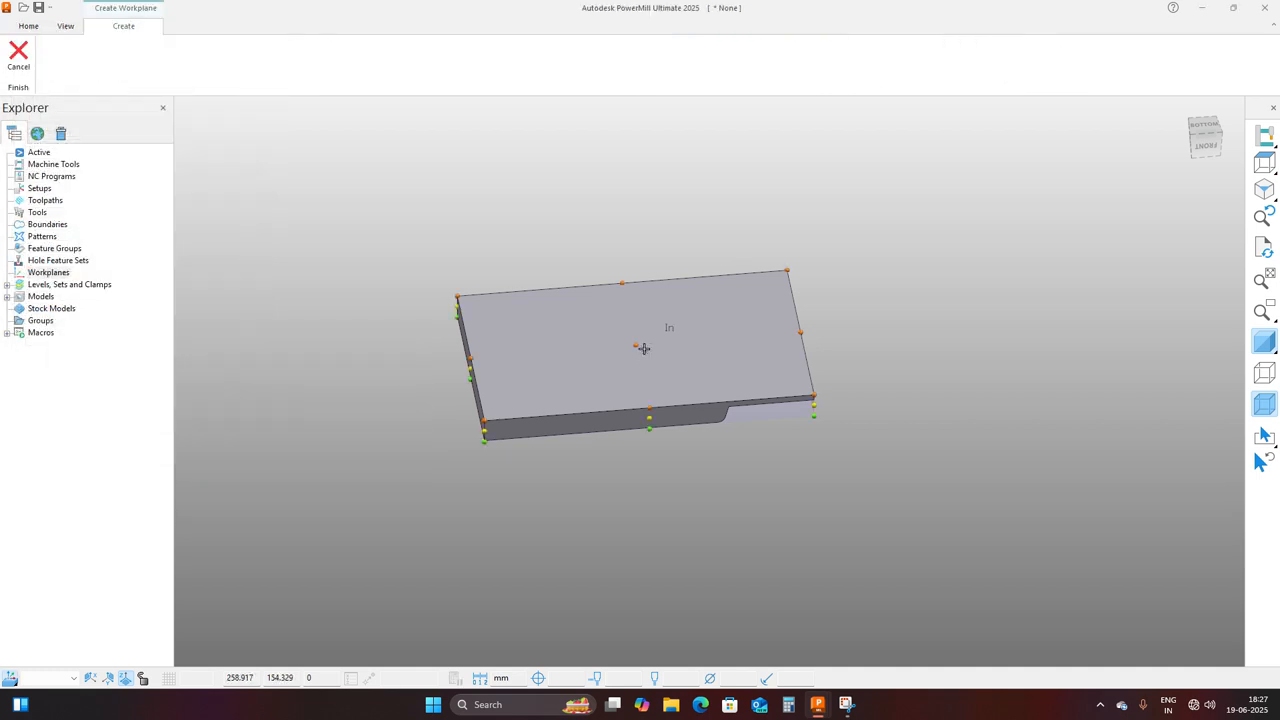
click(620, 343)
Activate the new workplane and flip its orientation so the Z axis points up out of the plate, accepting the edit.
right_click(62, 286)
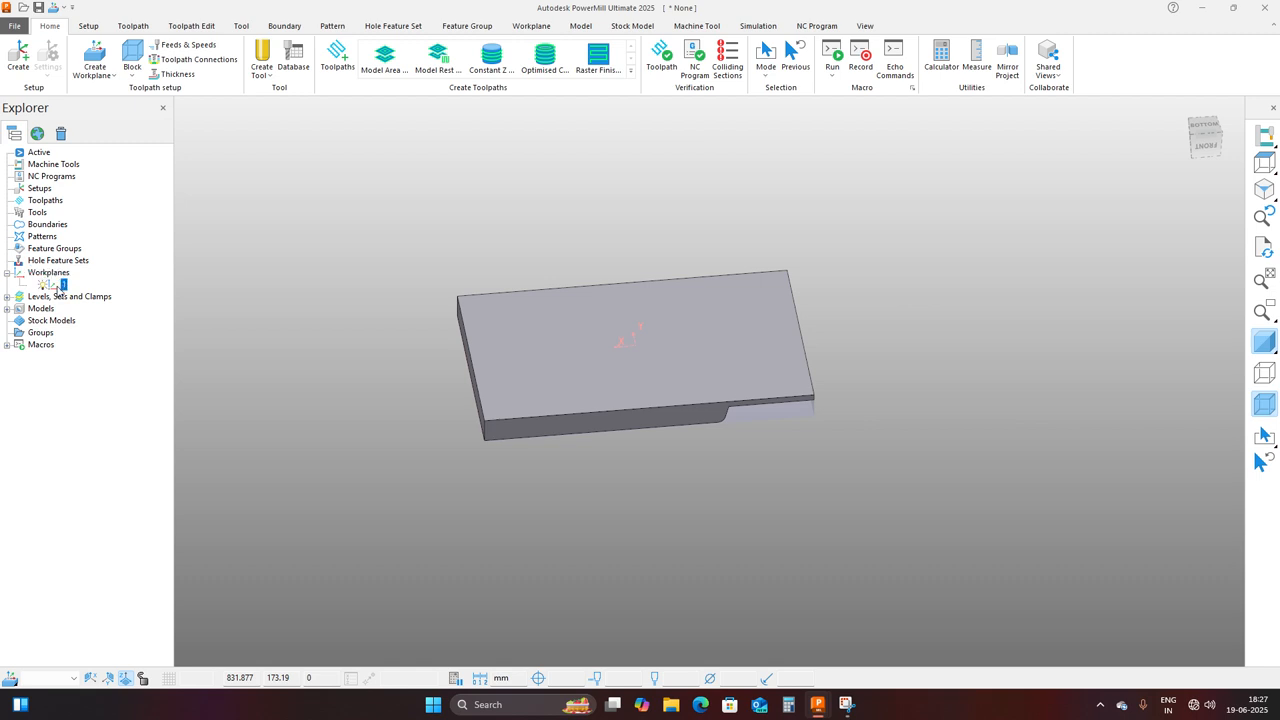
click(88, 377)
right_click(70, 291)
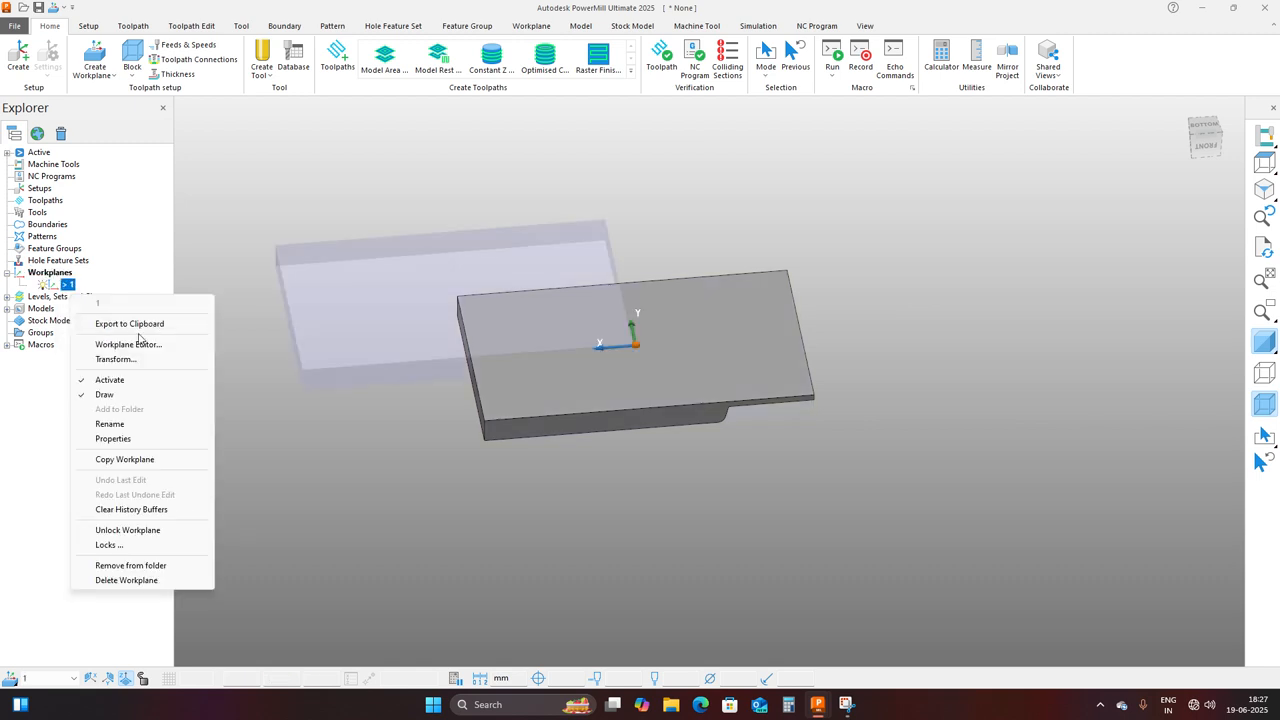
click(140, 340)
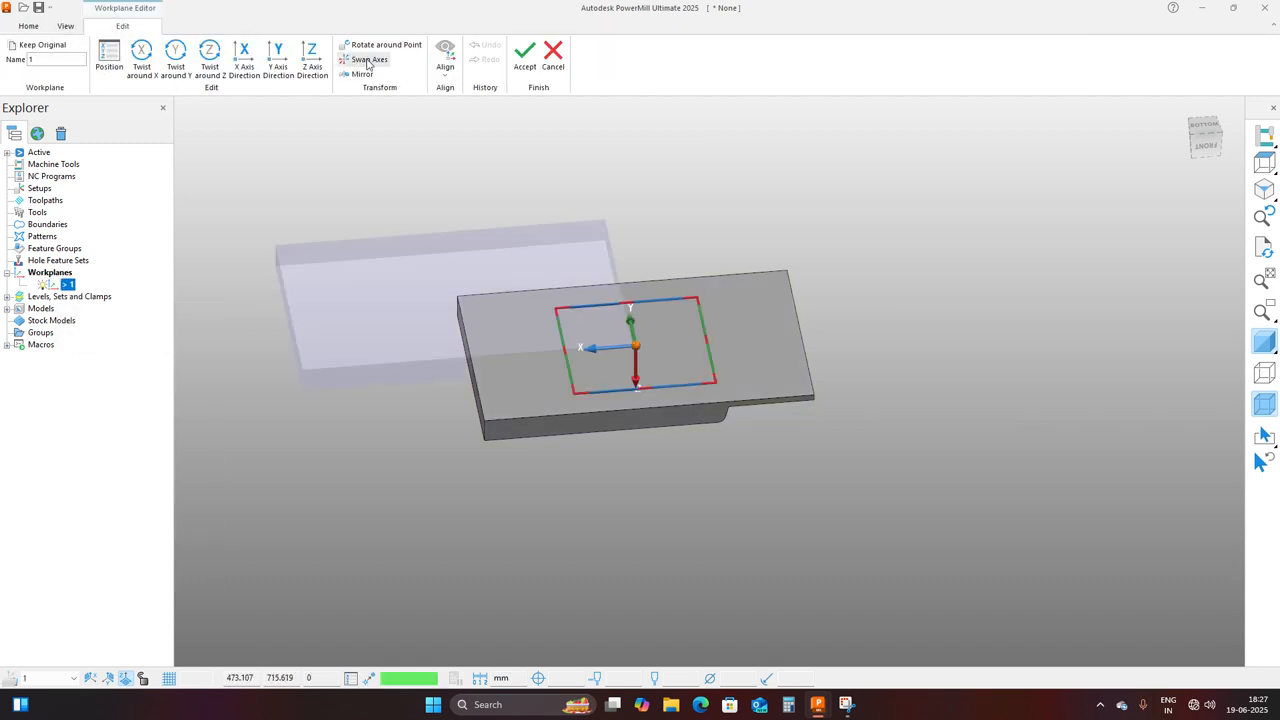
click(637, 309)
click(682, 341)
click(521, 66)
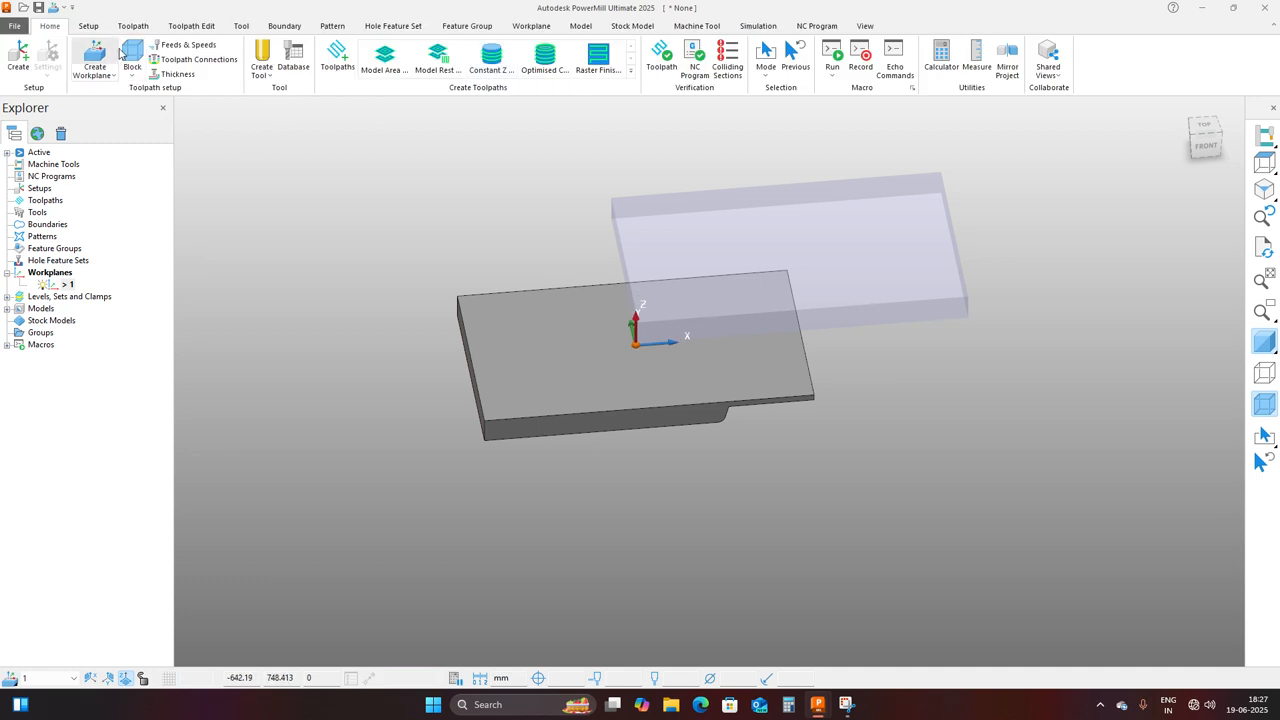
Recalculate the box block from the model in the active workplane and accept it.
click(97, 58)
click(208, 351)
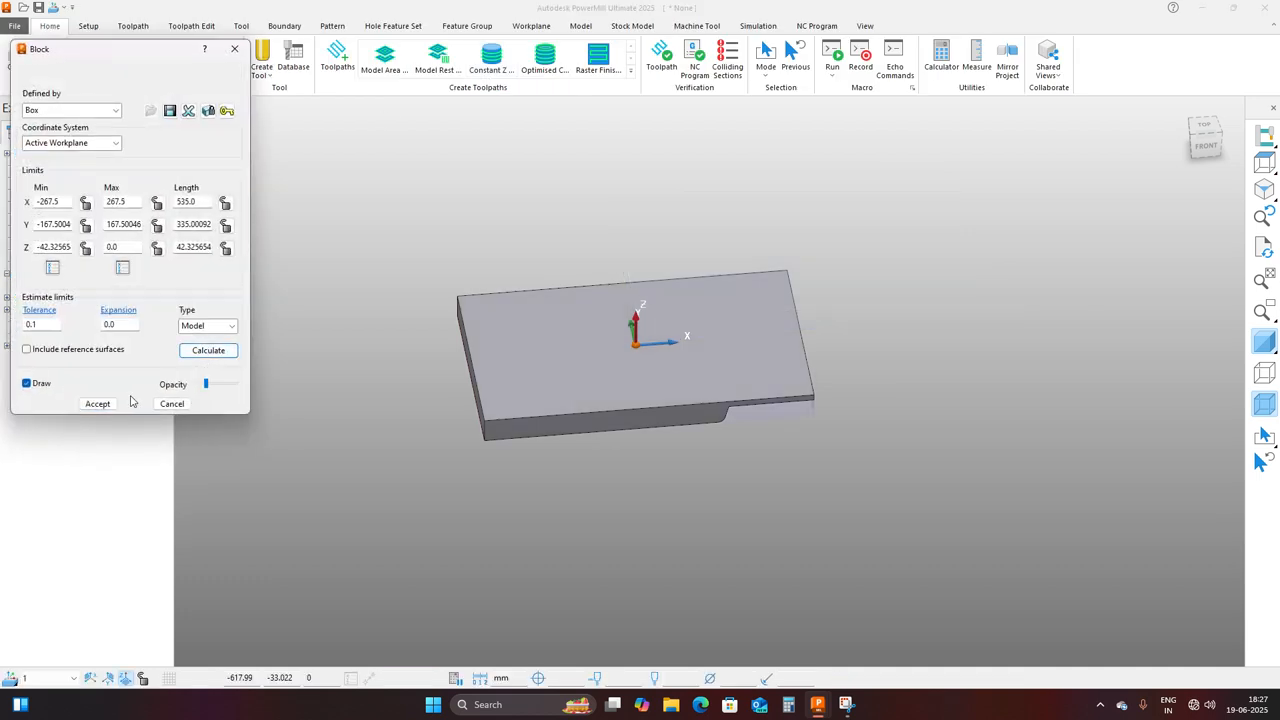
click(97, 403)
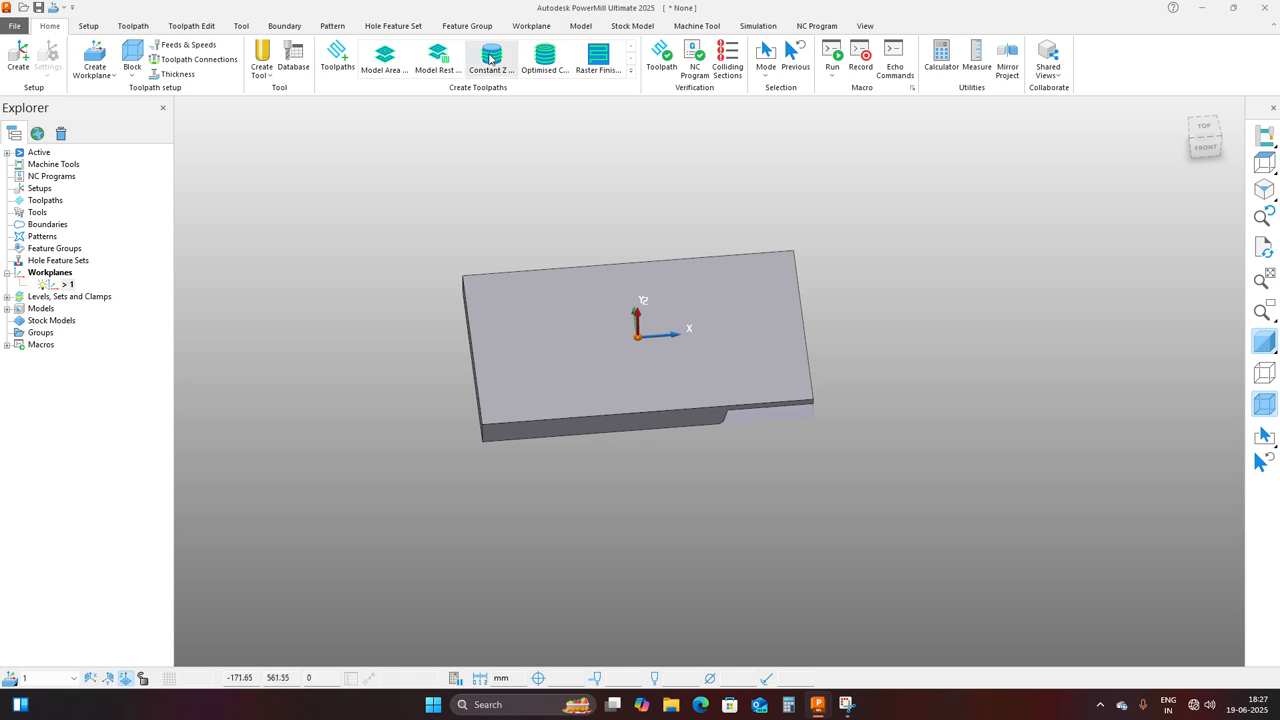
Create a Constant Z Finishing toolpath and name it 1-50bull.
click(337, 55)
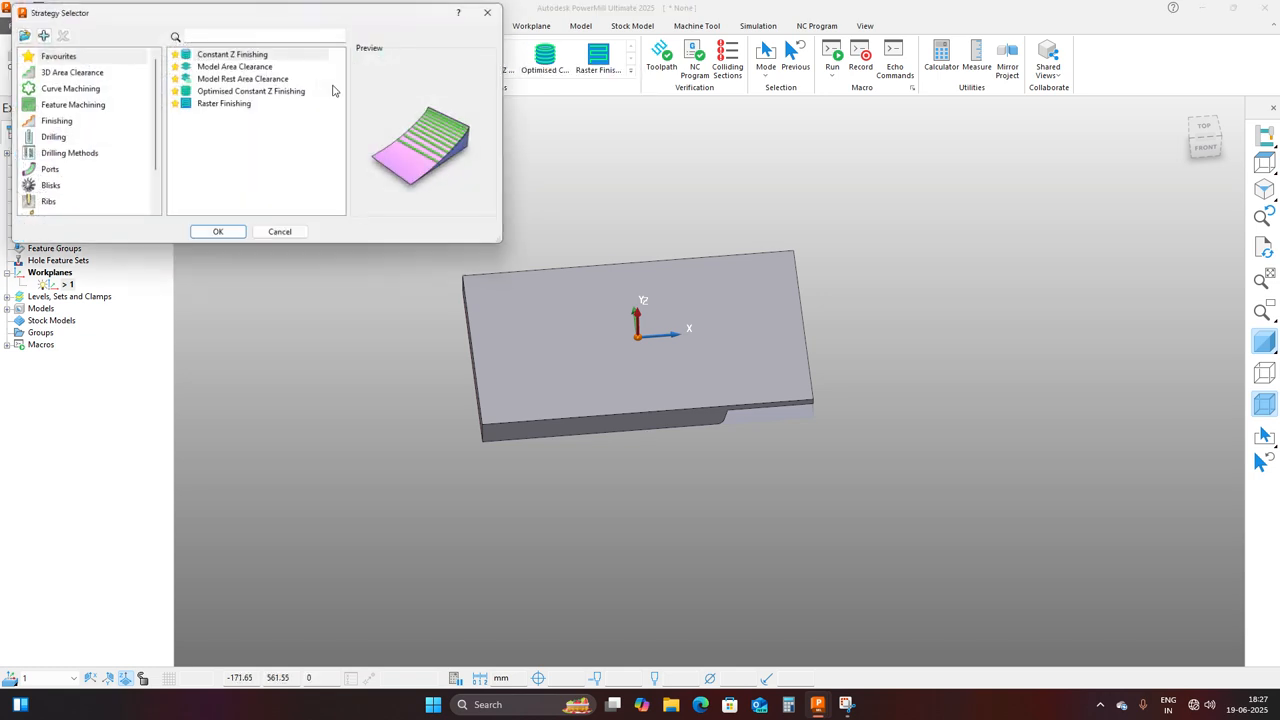
click(52, 122)
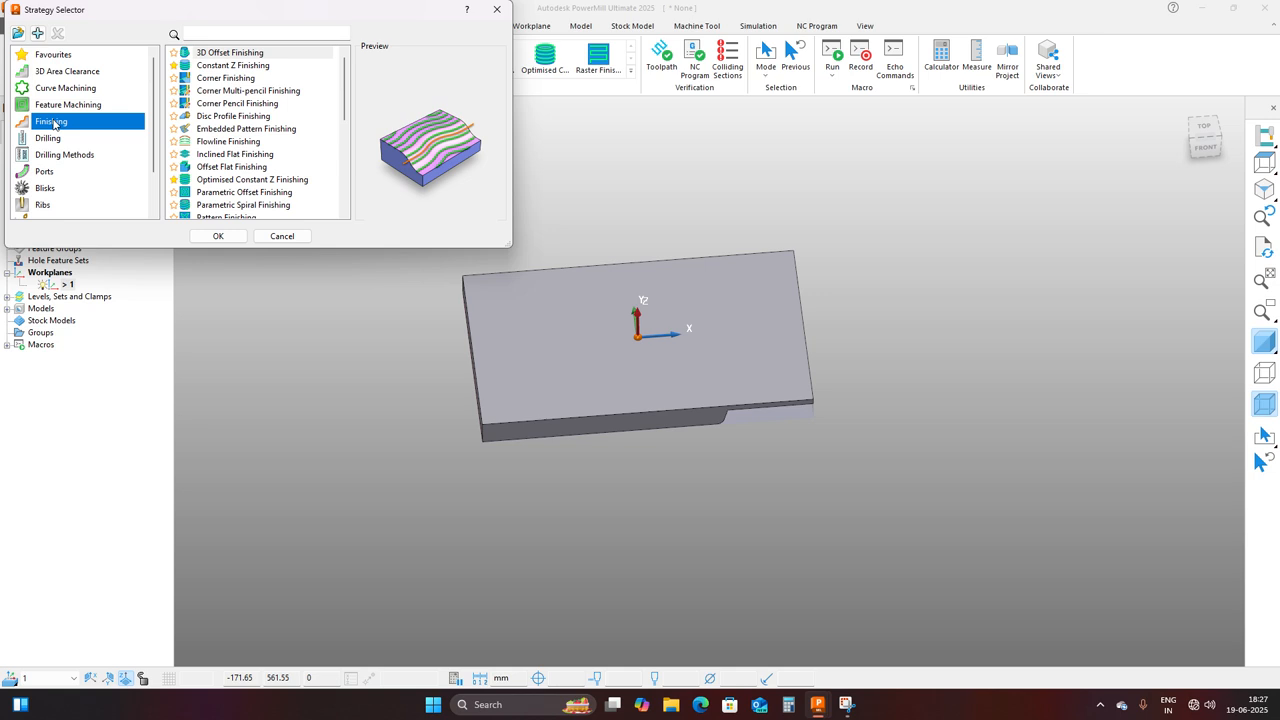
click(240, 66)
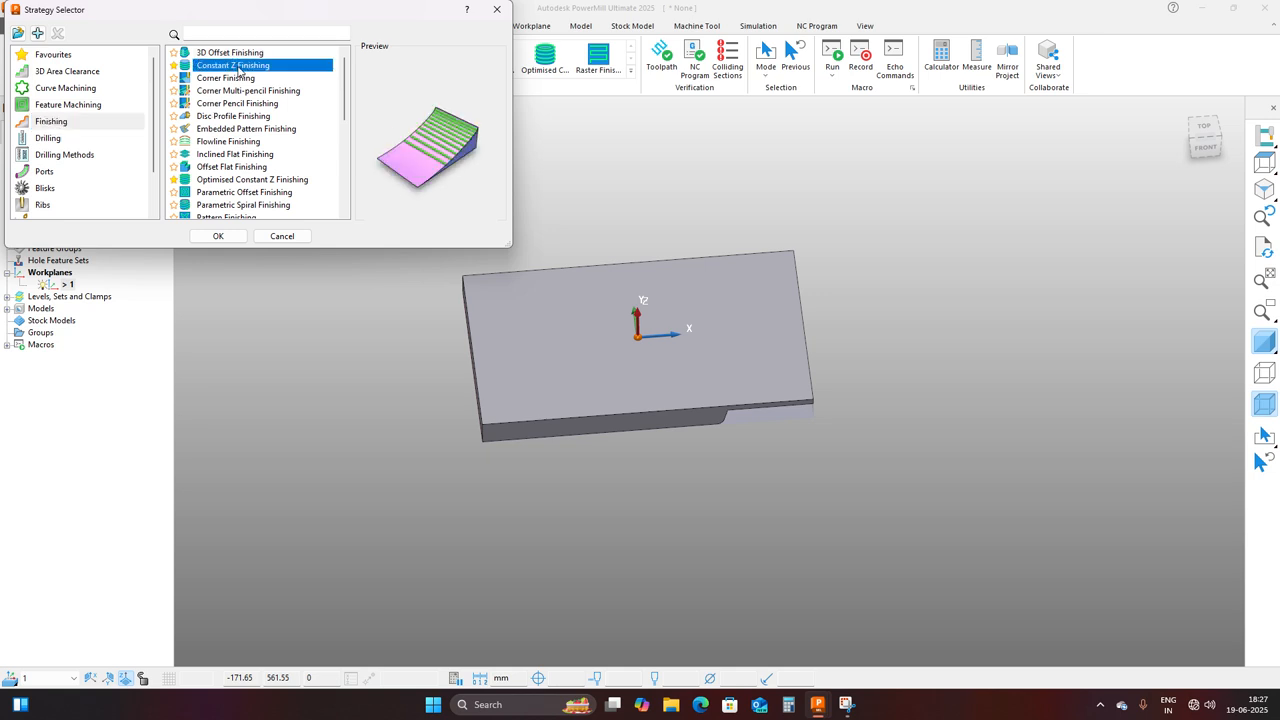
click(224, 236)
click(392, 156)
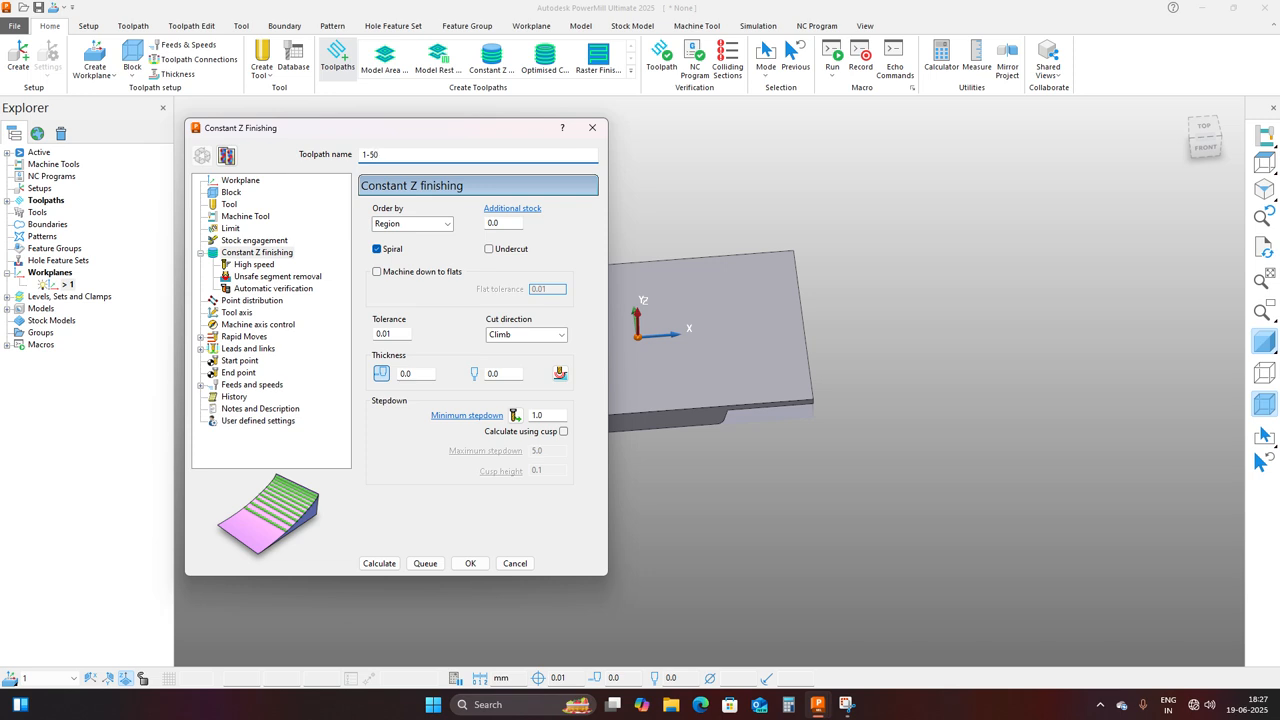
Add a tip radiused tool with 50 mm diameter and 3 mm tip radius to the toolpath, and name it 50bull.
click(225, 206)
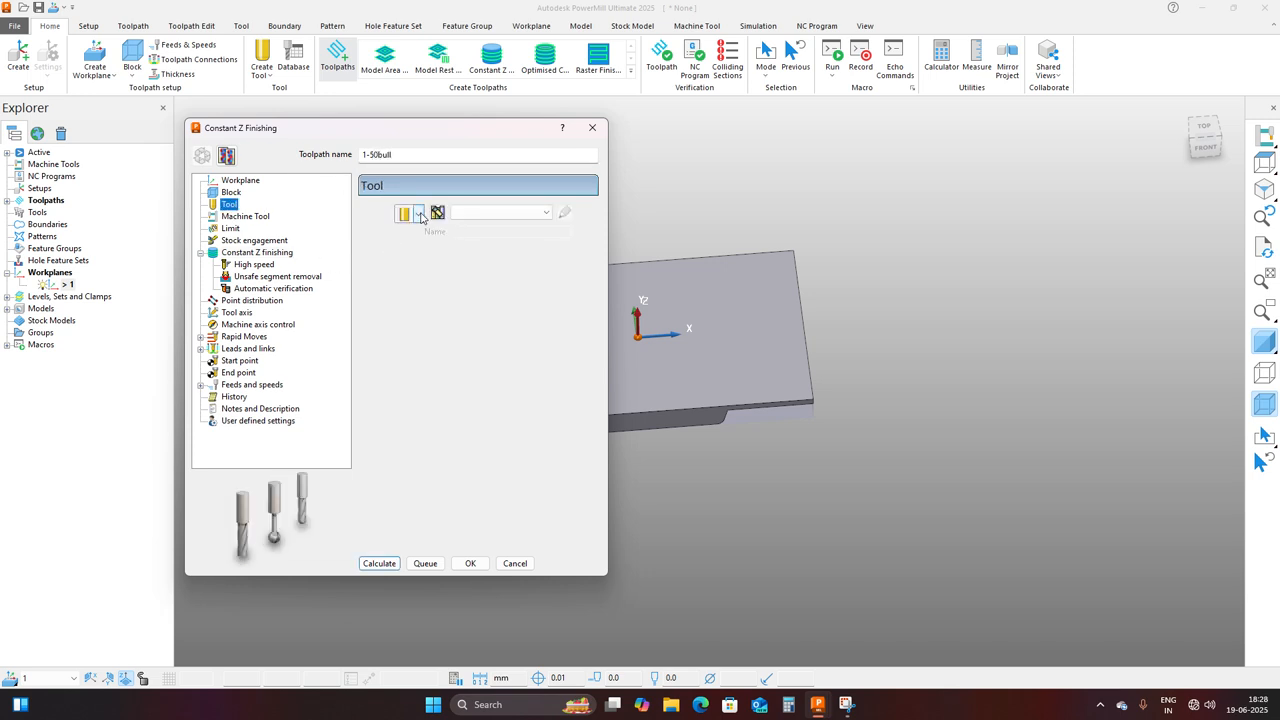
click(564, 18)
click(420, 214)
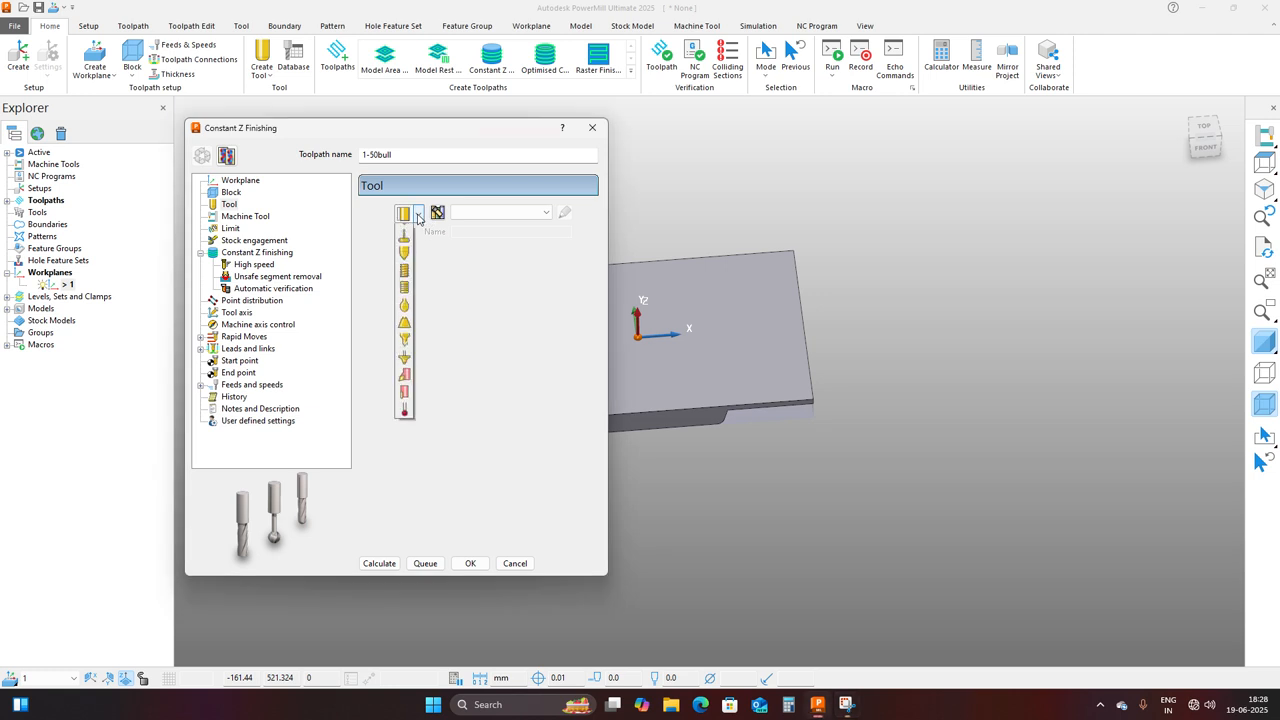
click(407, 278)
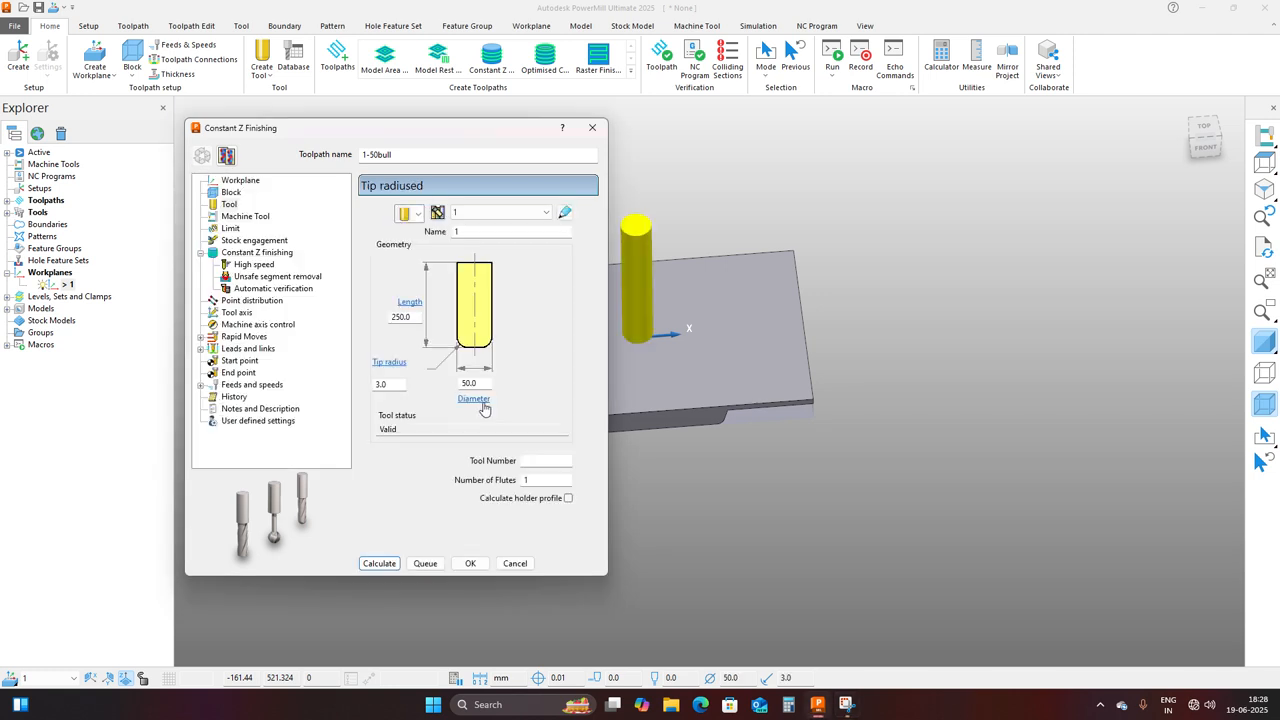
double_click(470, 231)
text(50bull)
Calculate the toolpath's rapid move heights and check its leads and links and its feeds and speeds.
click(256, 252)
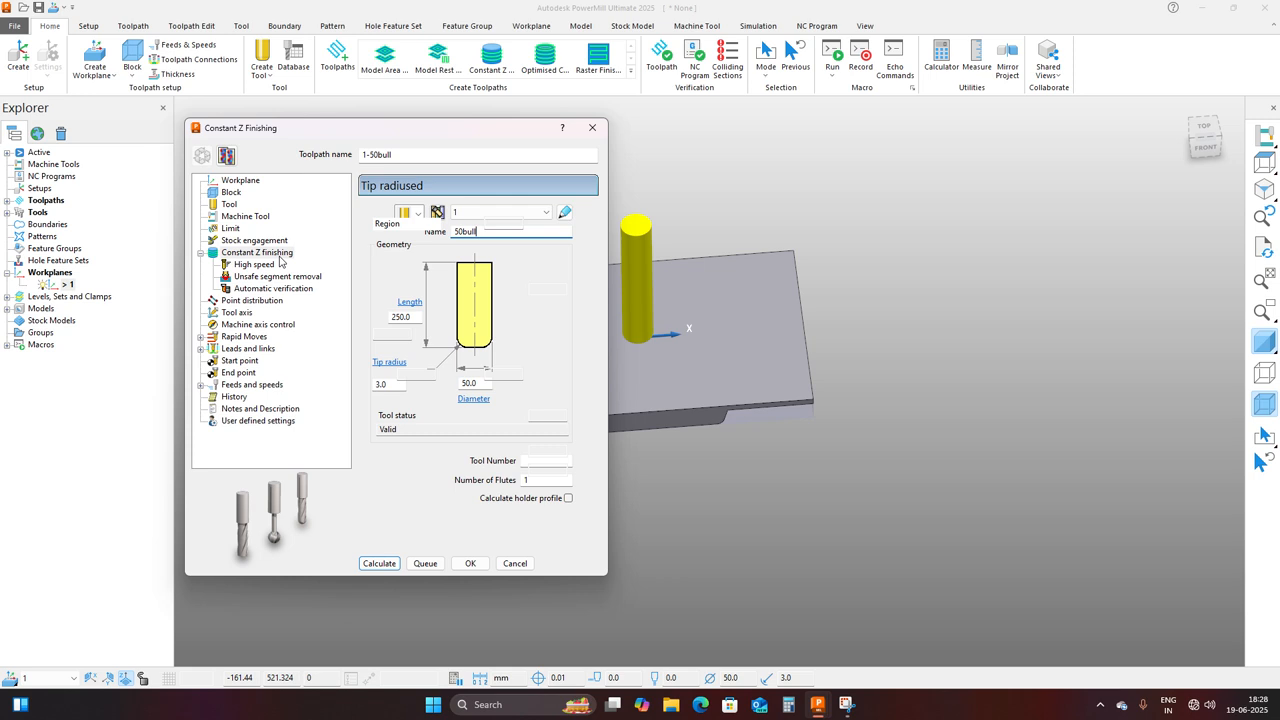
click(252, 337)
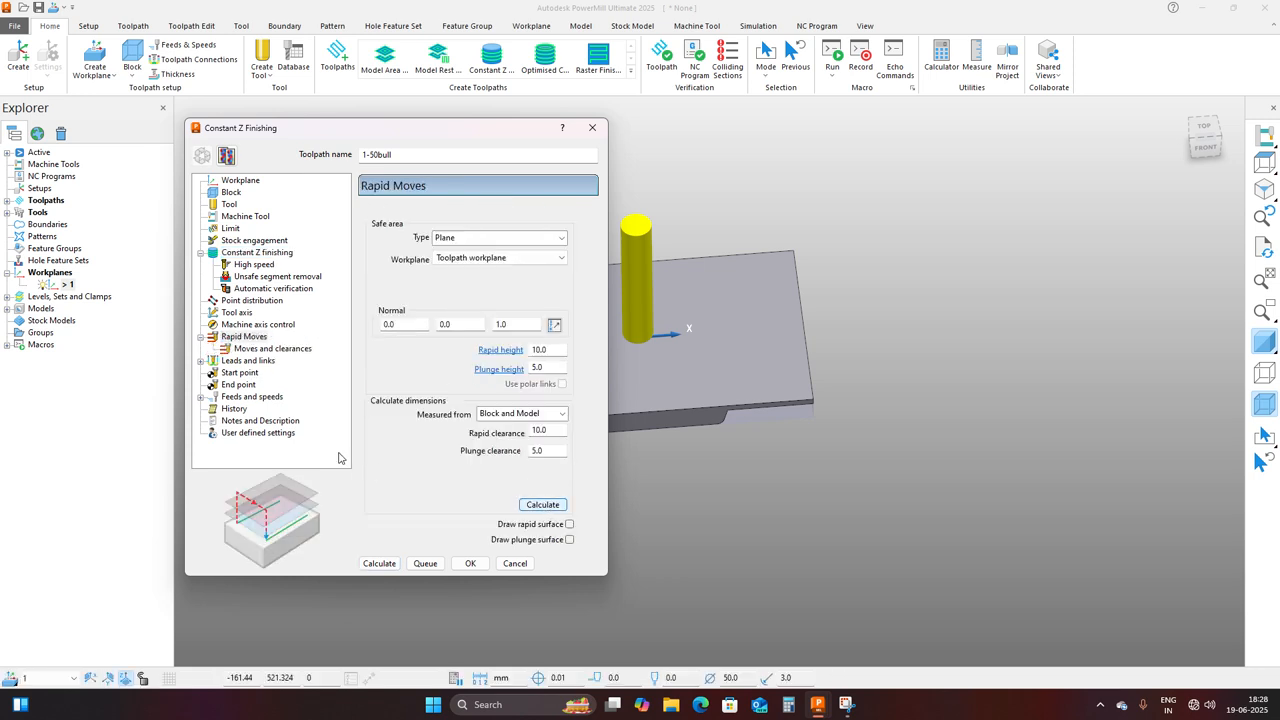
click(265, 361)
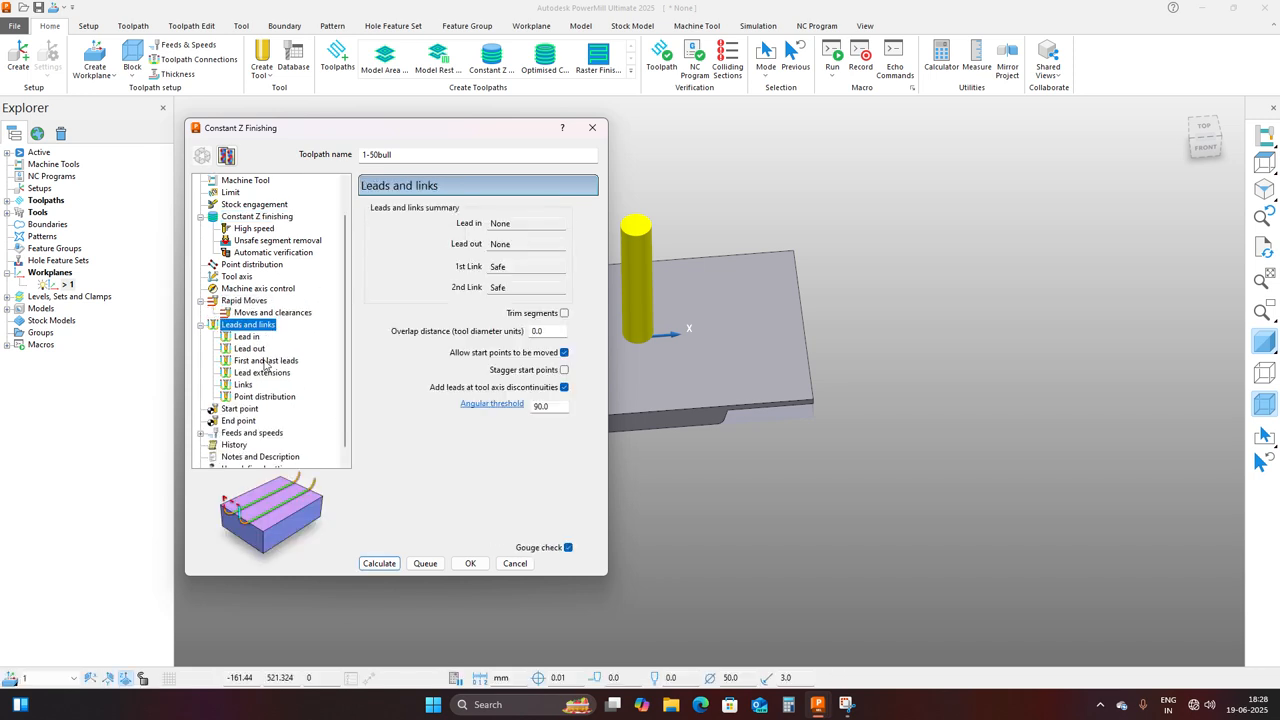
click(262, 421)
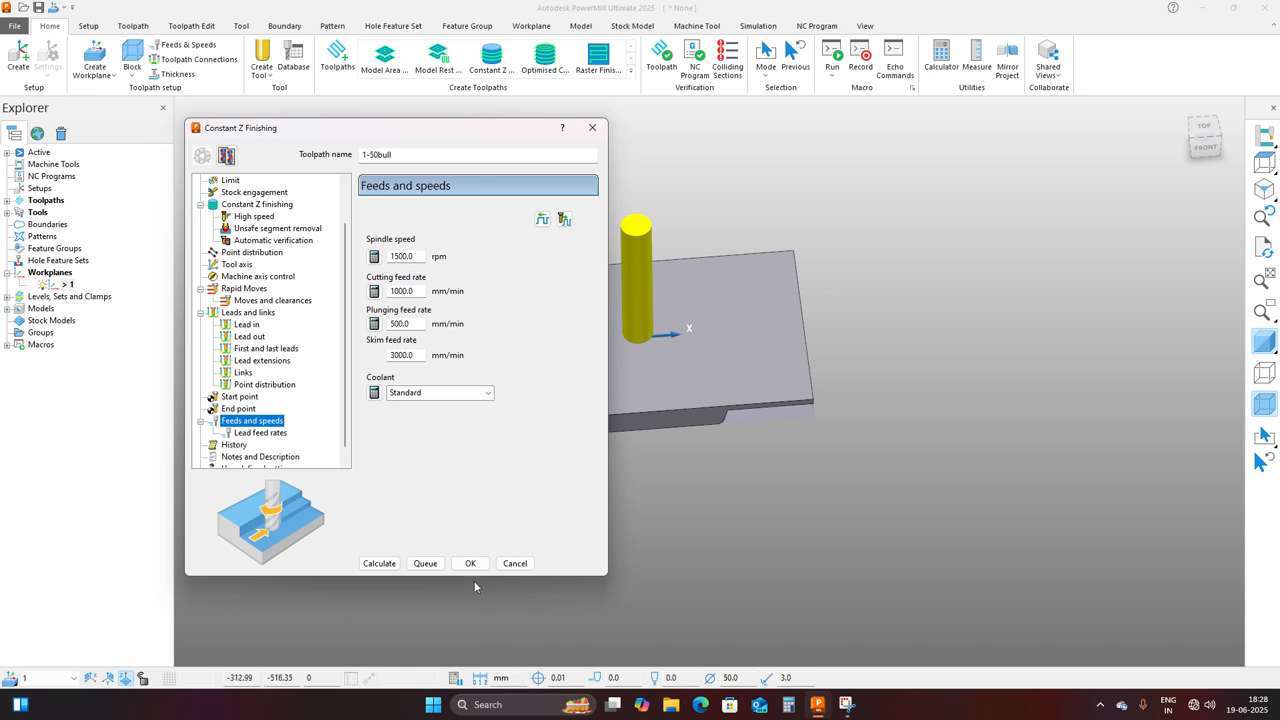
scroll(923, 480, down, 2)
scroll(682, 406, up, 2)
middle_drag(682, 406, 712, 370)
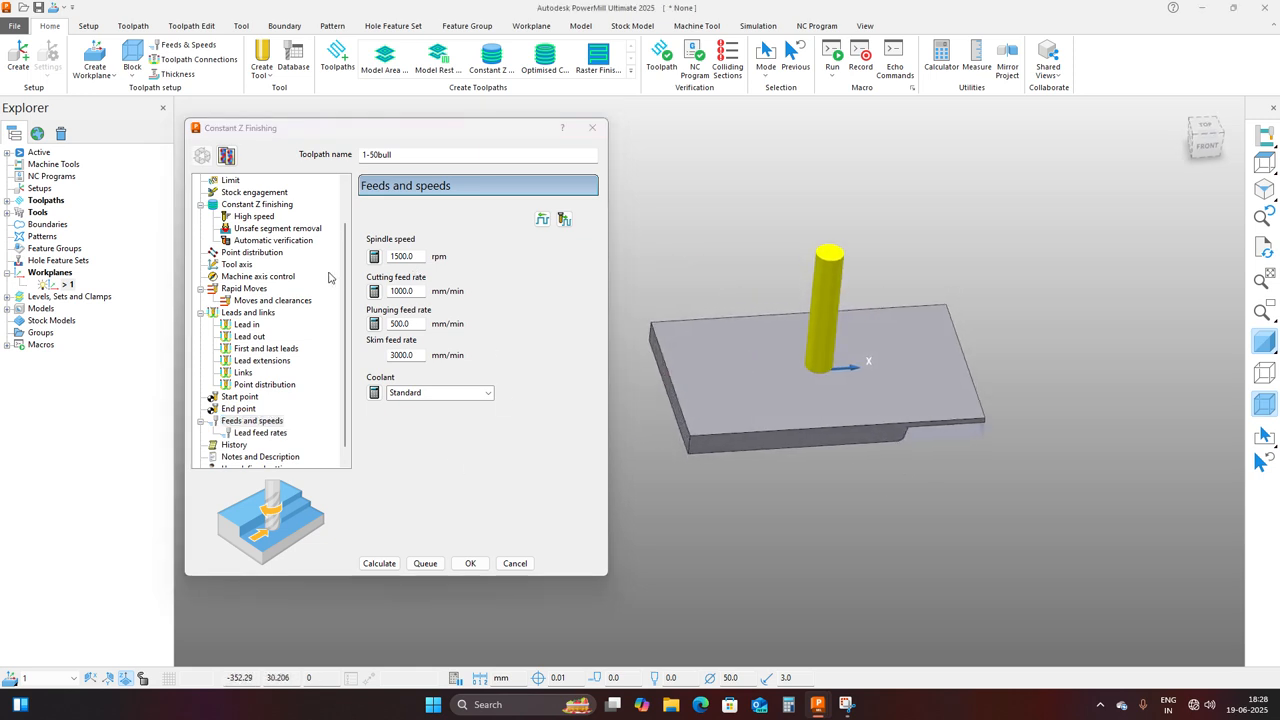
Recalculate the toolpath's block with its Z length locked and a 50 mm expansion, and calculate the toolpath.
scroll(220, 230, up, 2)
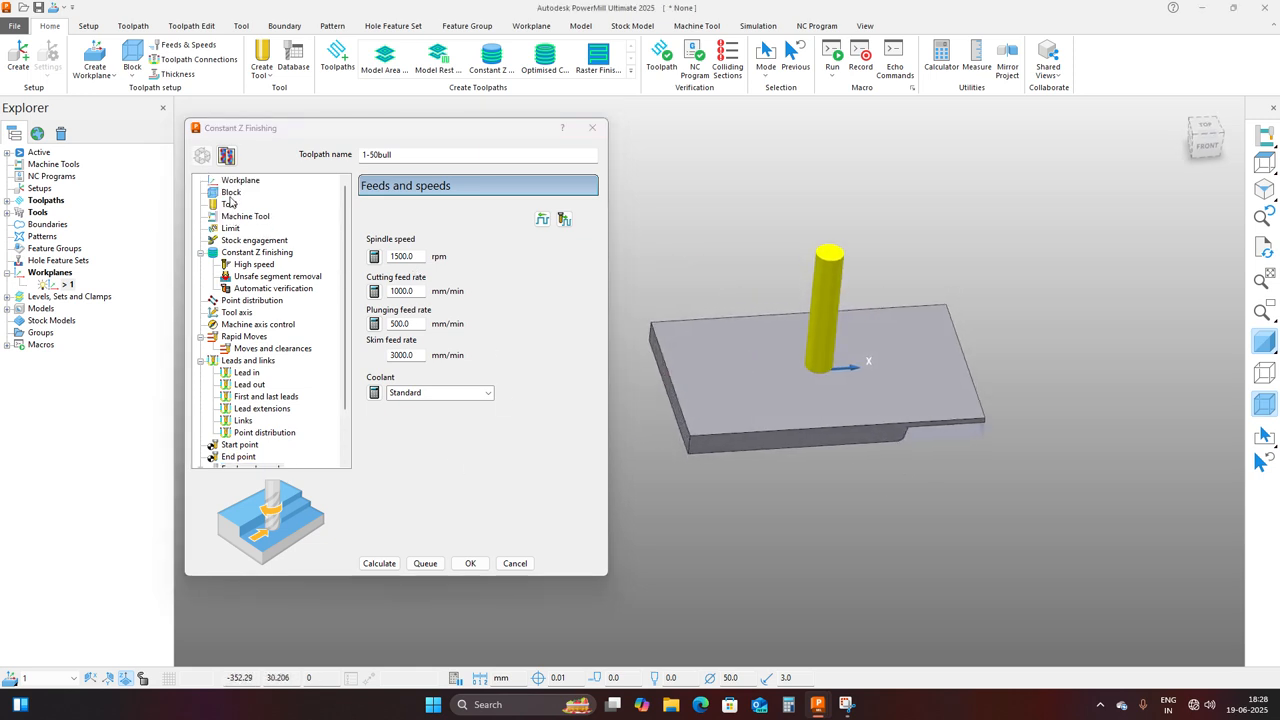
click(231, 193)
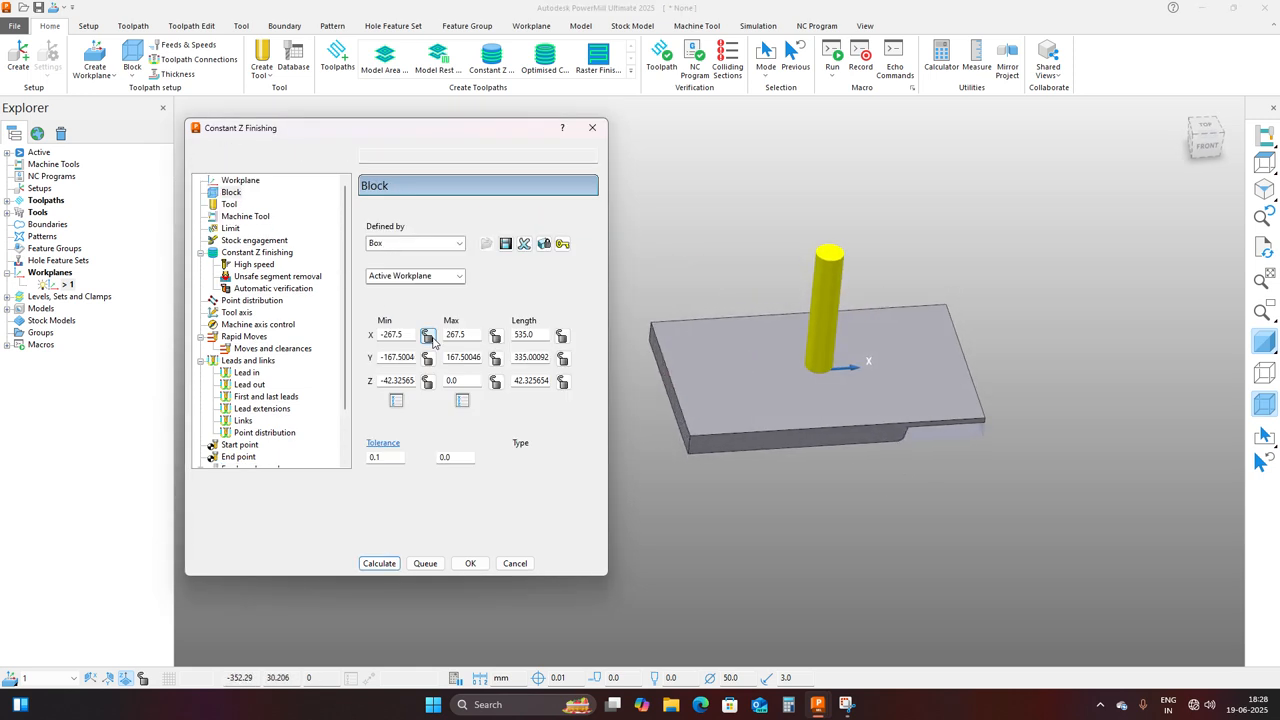
double_click(461, 457)
text(50)
click(542, 483)
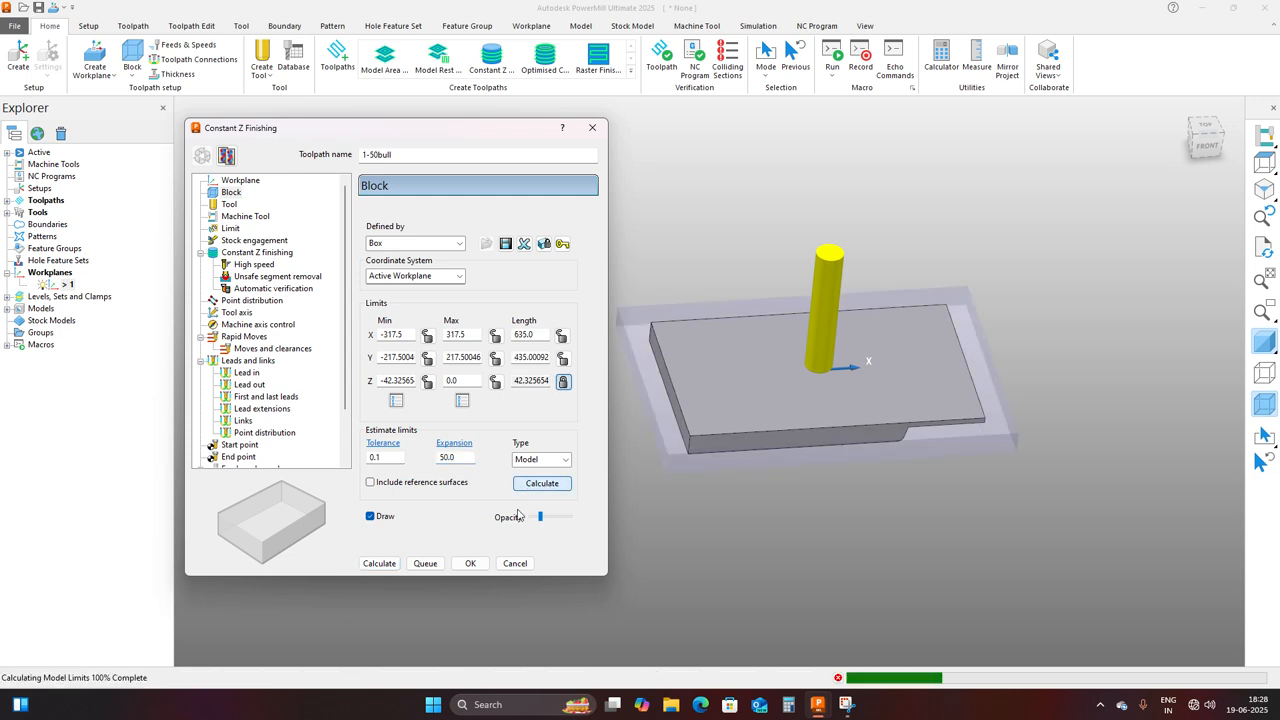
click(380, 564)
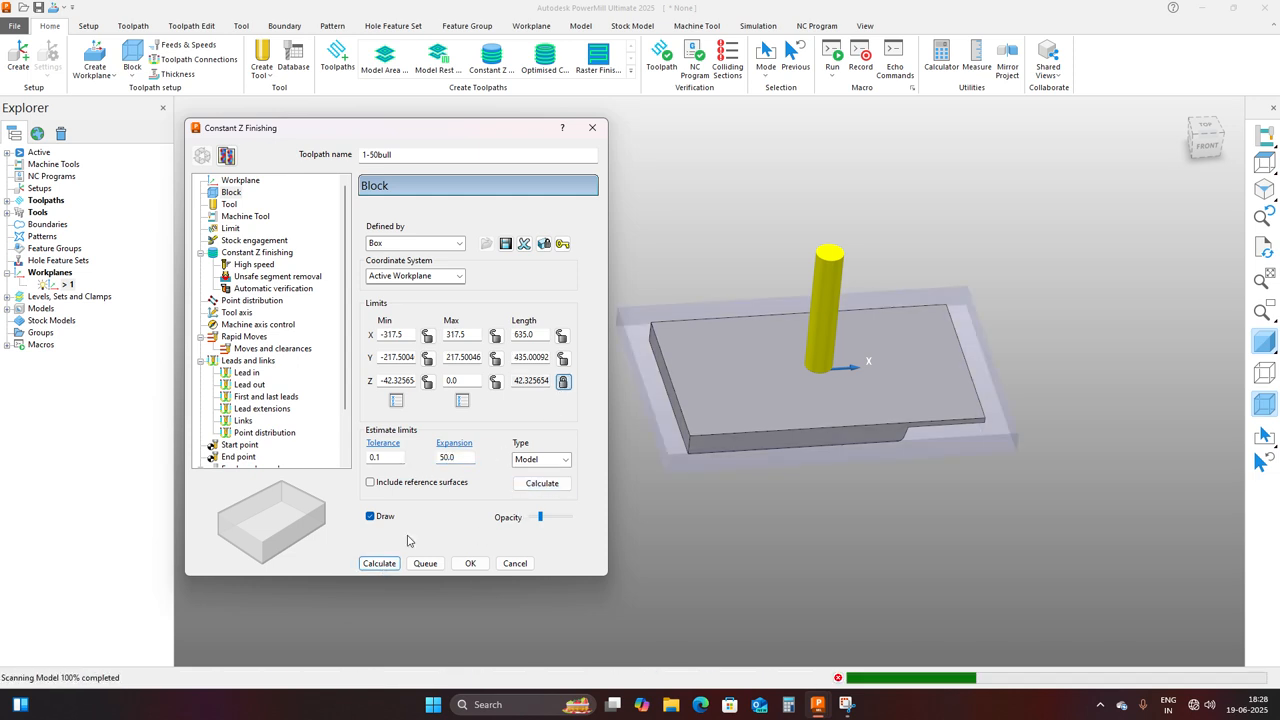
Examine the calculated passes around the plate's edge and the Constant Z settings, and close the toolpath form.
scroll(679, 451, up, 5)
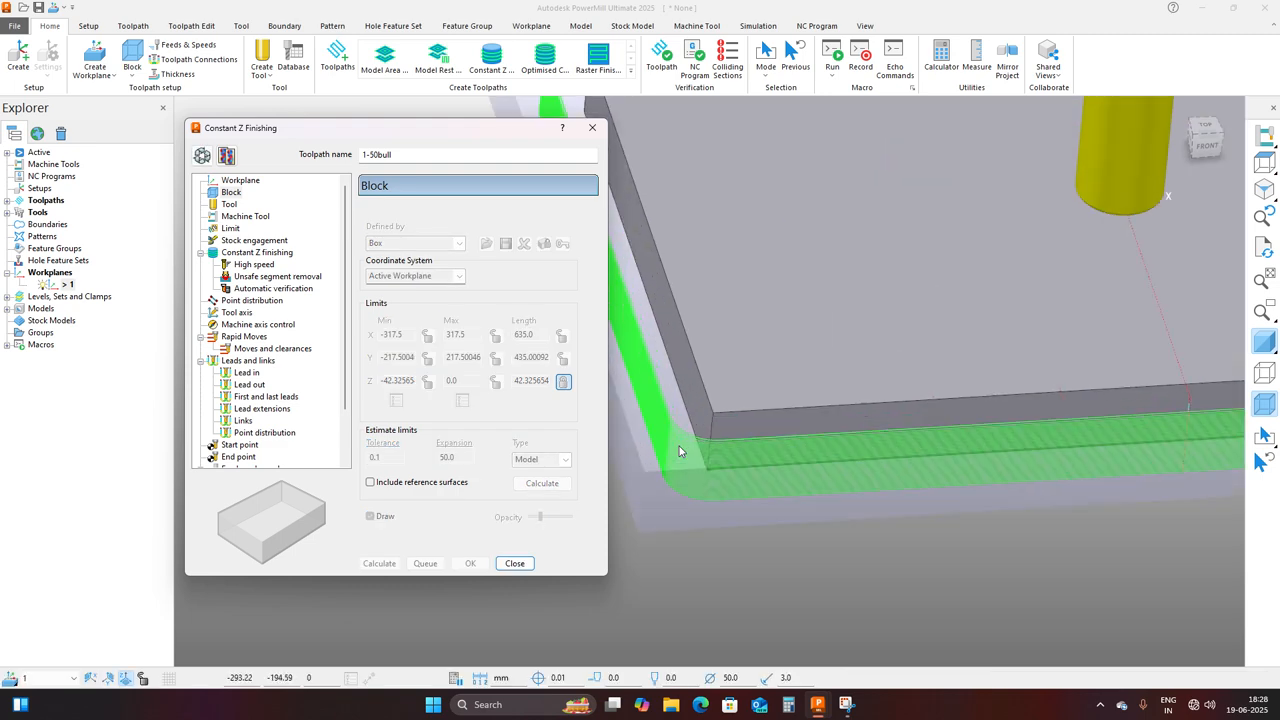
middle_drag(679, 451, 714, 380)
click(255, 252)
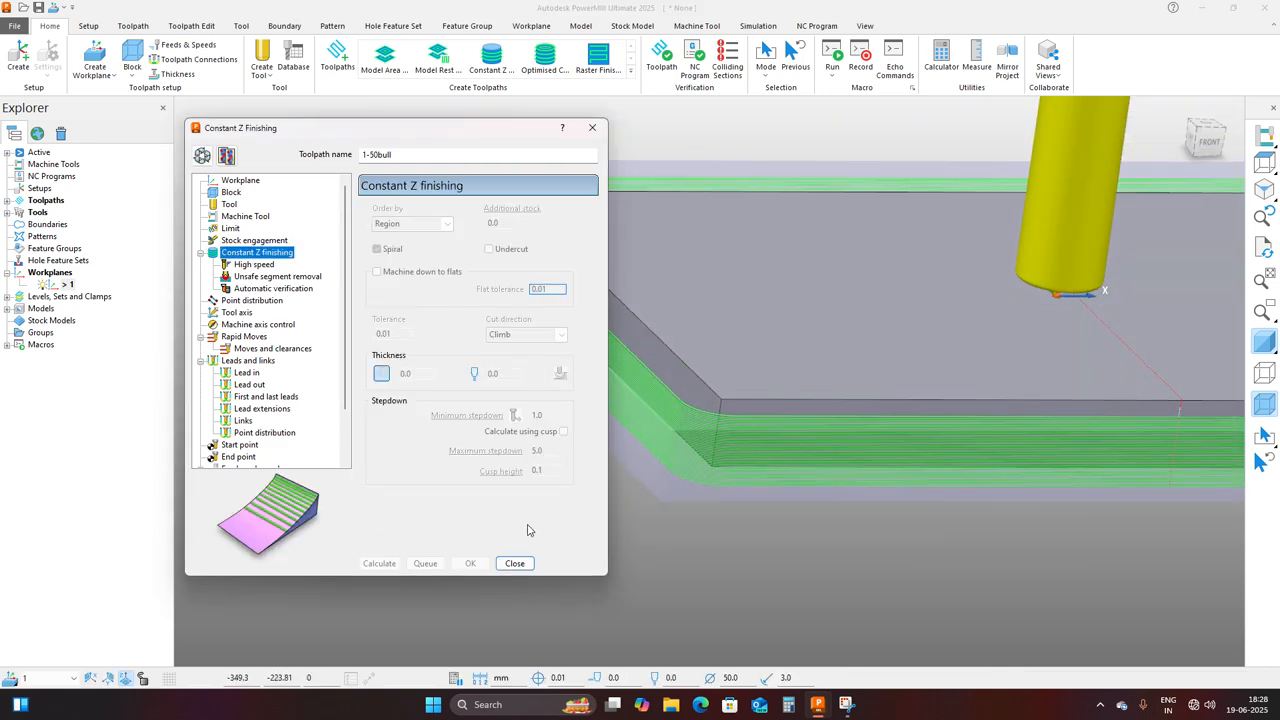
click(514, 563)
middle_drag(824, 366, 726, 465)
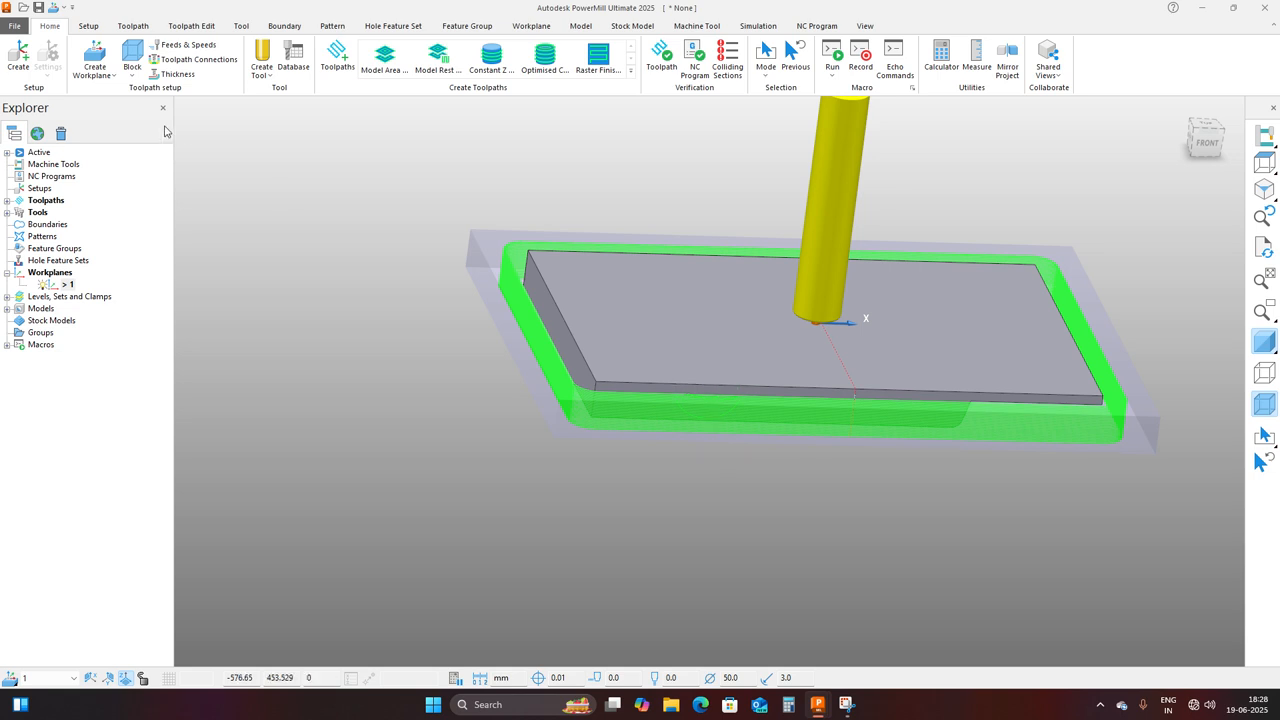
Open the toolpath connections and review the lead-in, lead-out and link settings against the moves between passes.
click(195, 59)
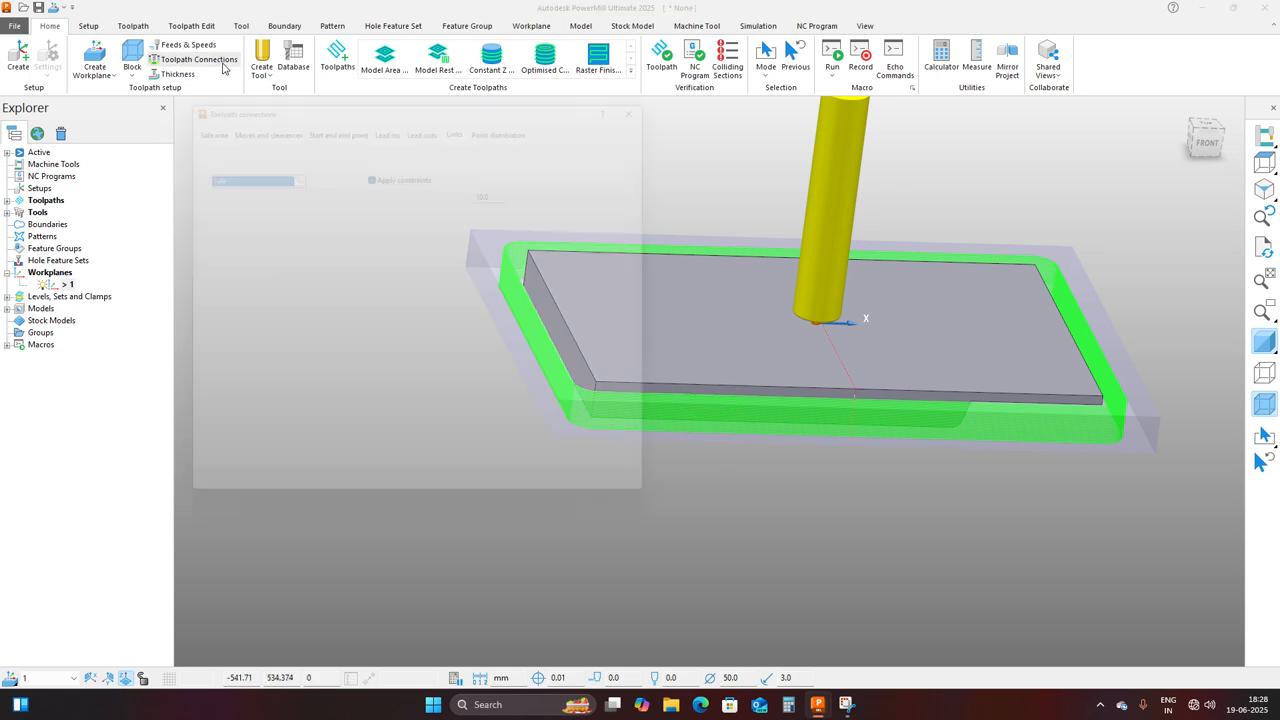
click(390, 118)
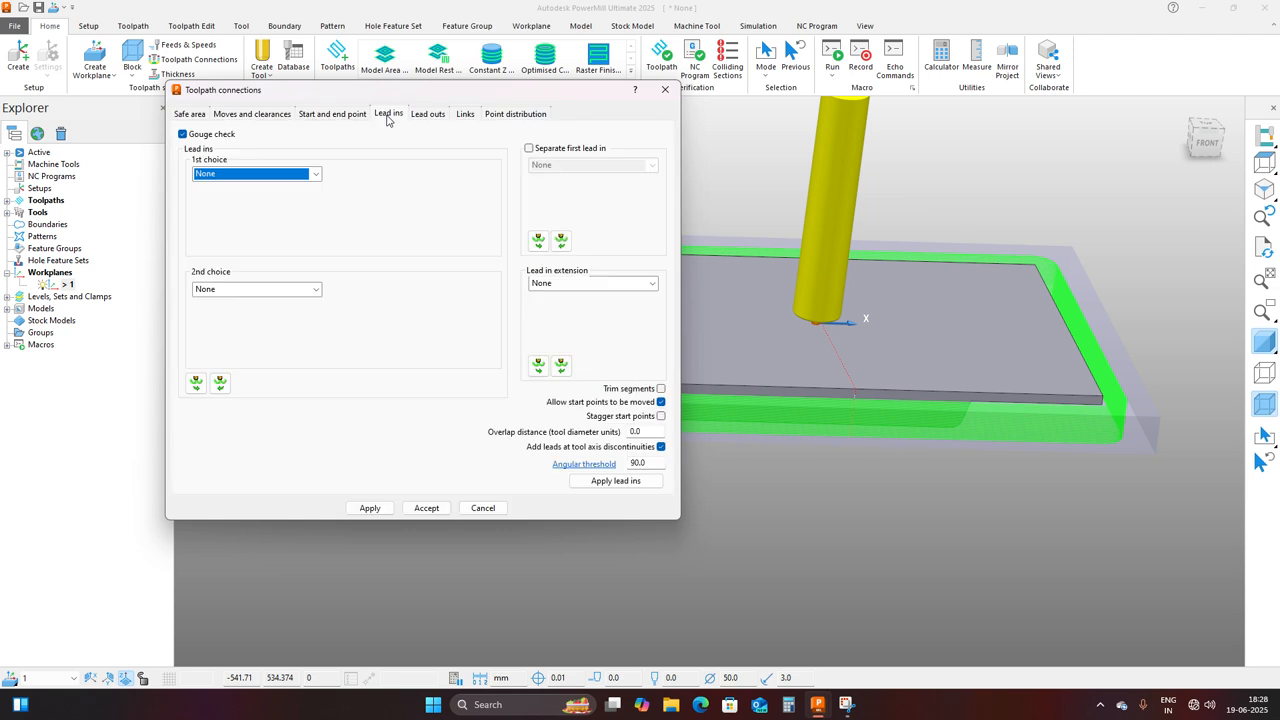
click(428, 118)
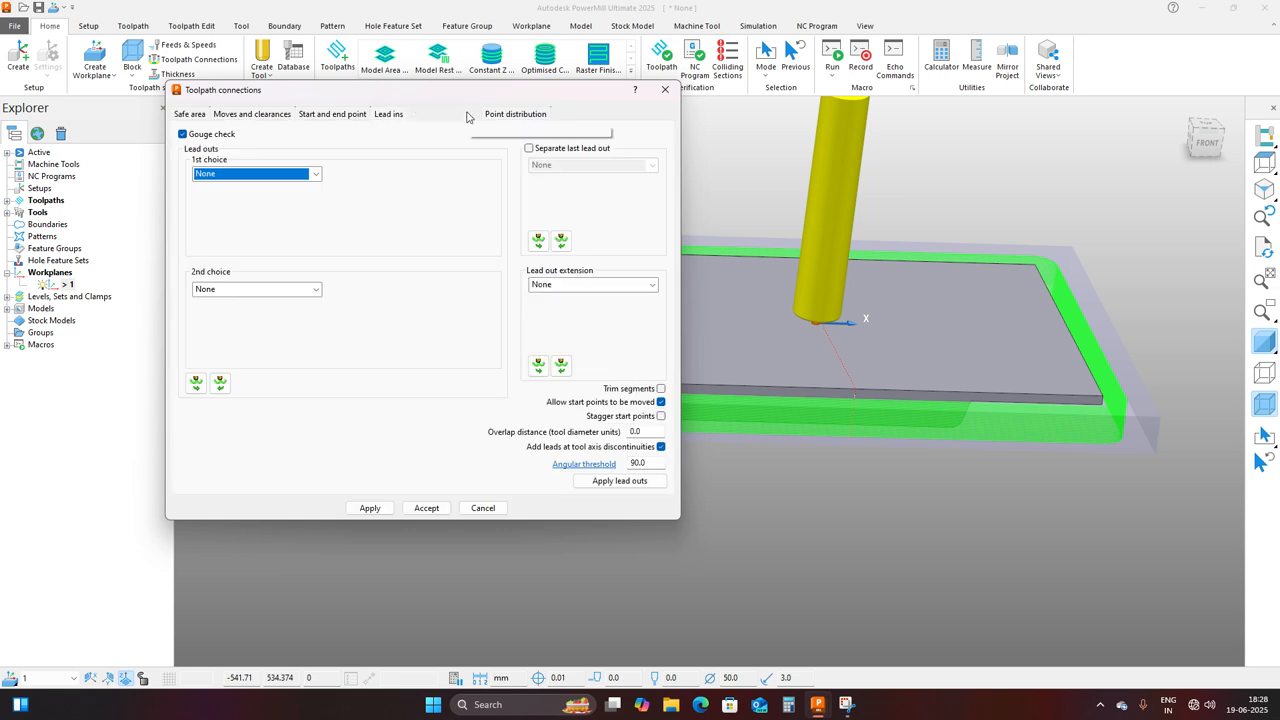
click(465, 115)
scroll(888, 390, down, 2)
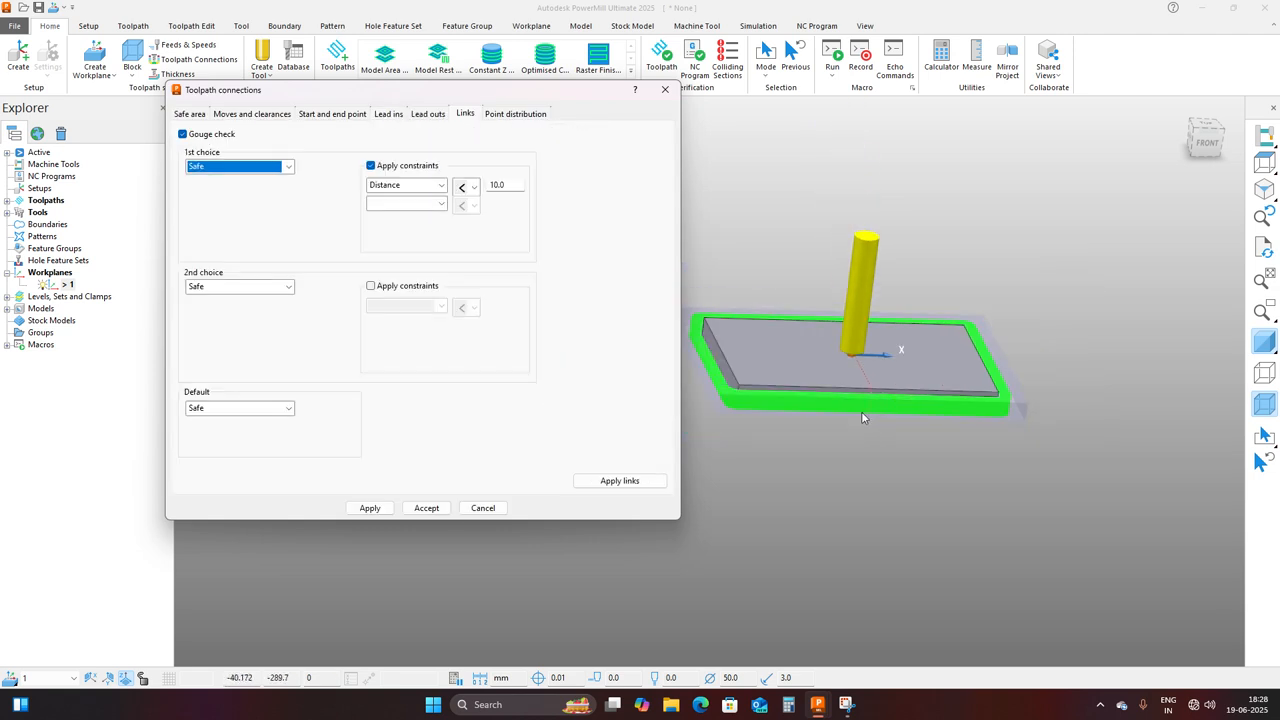
scroll(861, 411, up, 8)
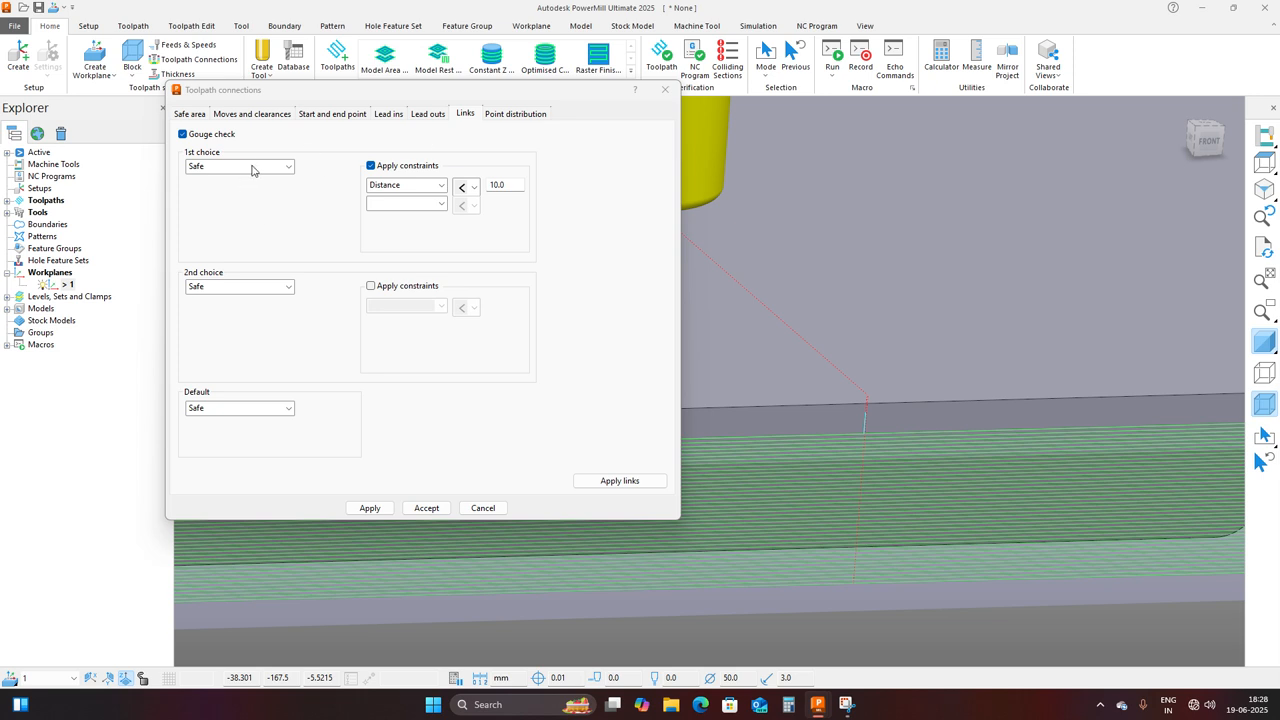
scroll(827, 396, up, 5)
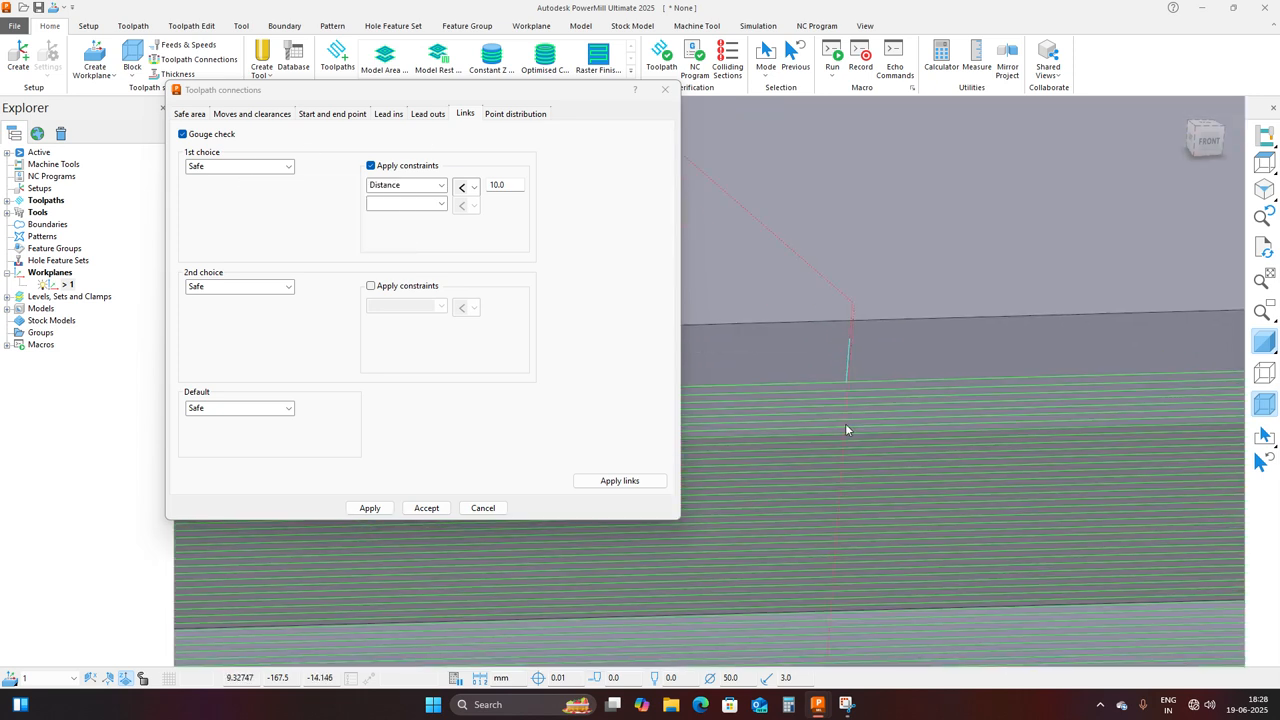
scroll(868, 380, up, 3)
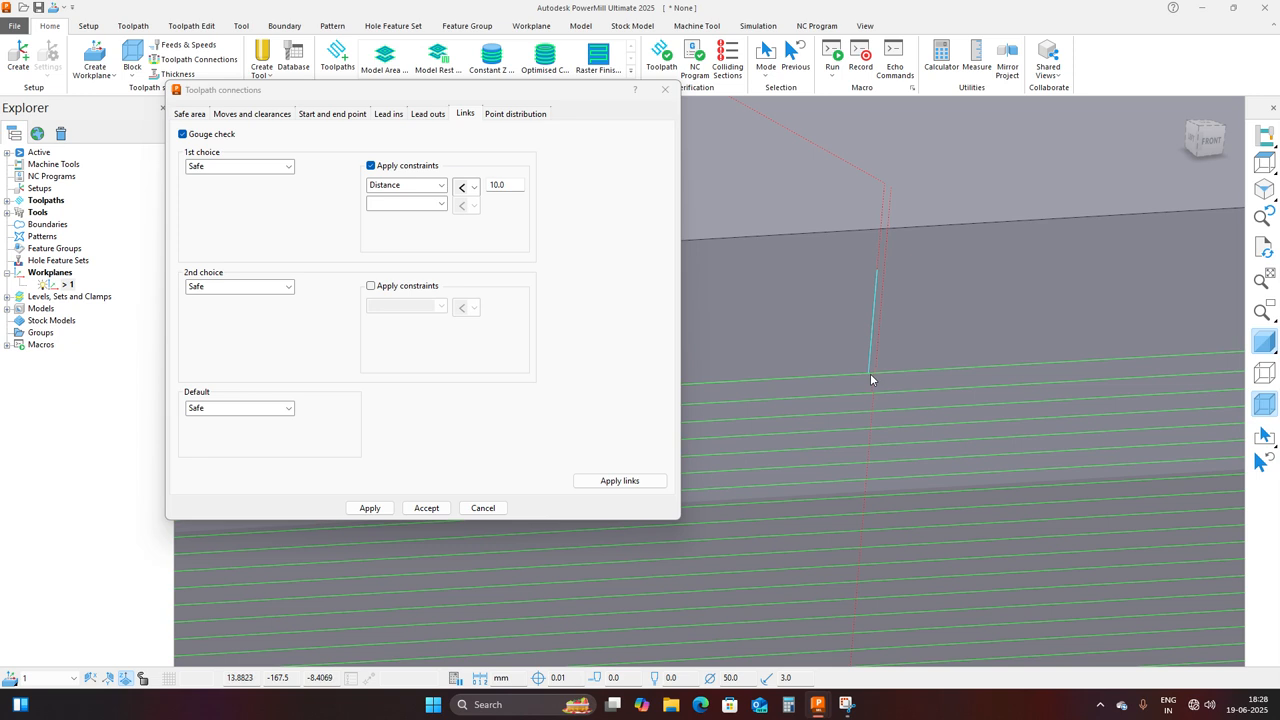
Set the toolpath's first-choice link to Stepdown, apply it, and inspect the moves between passes.
click(240, 166)
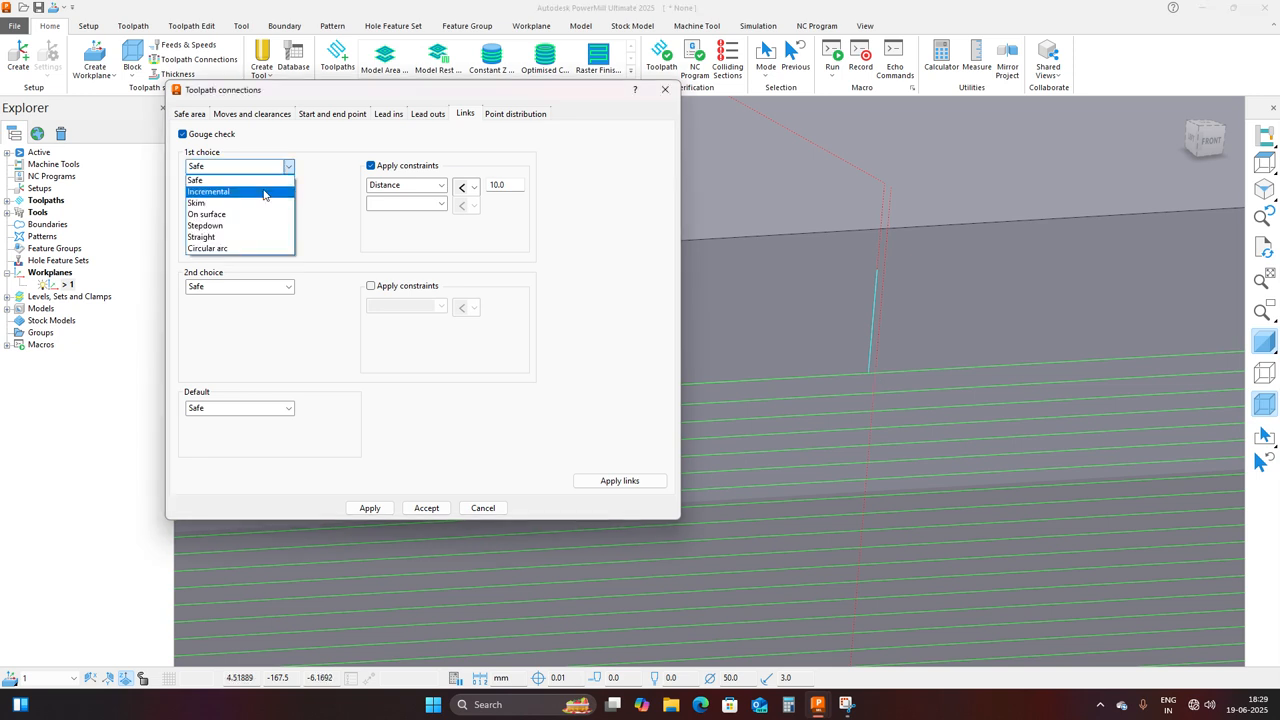
click(251, 228)
click(365, 508)
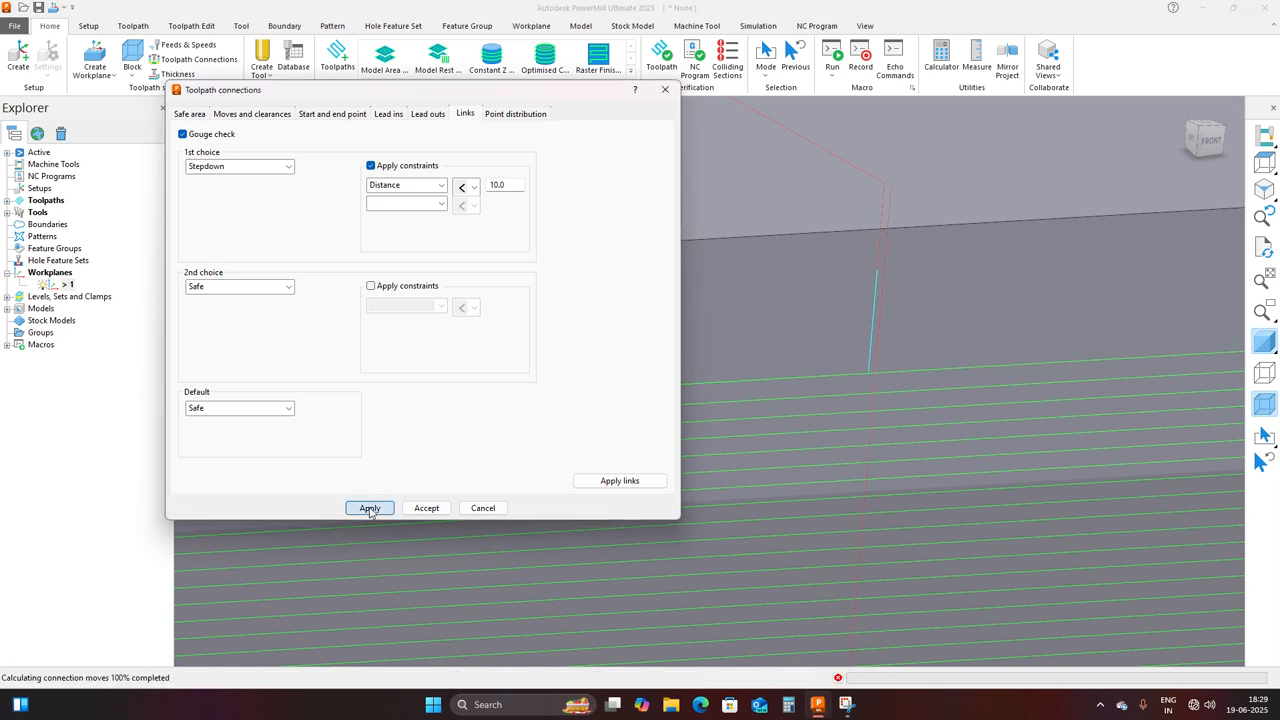
scroll(915, 382, down, 3)
scroll(912, 378, up, 5)
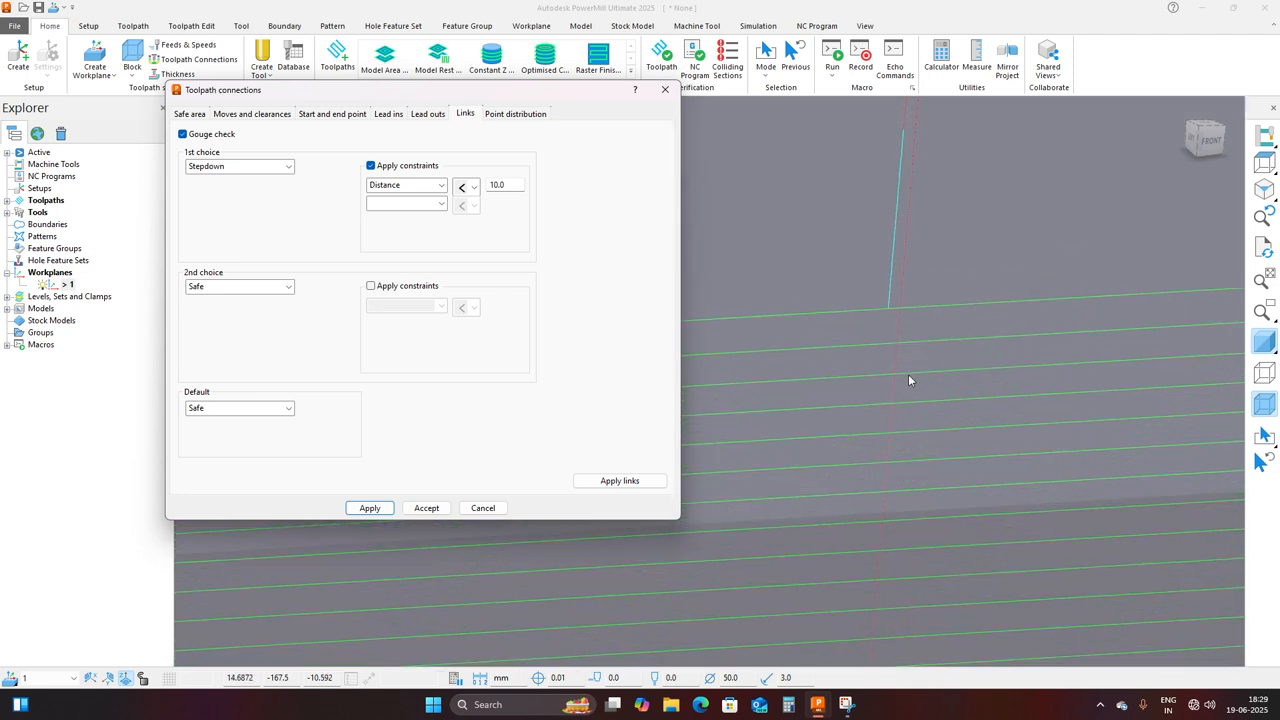
middle_drag(908, 374, 967, 394)
scroll(880, 297, down, 4)
scroll(880, 296, down, 5)
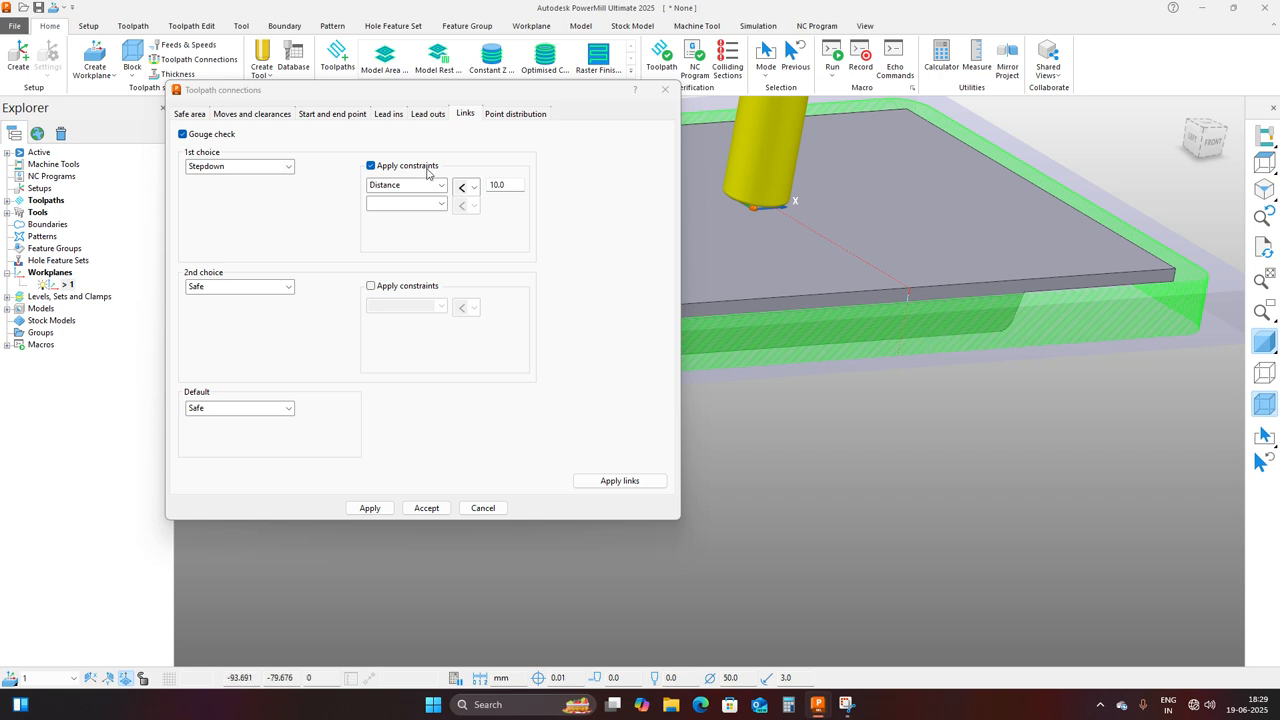
Set the first-choice lead-in to Surface normal arc with a 90 degree angle and 5 mm radius, and apply it.
click(390, 114)
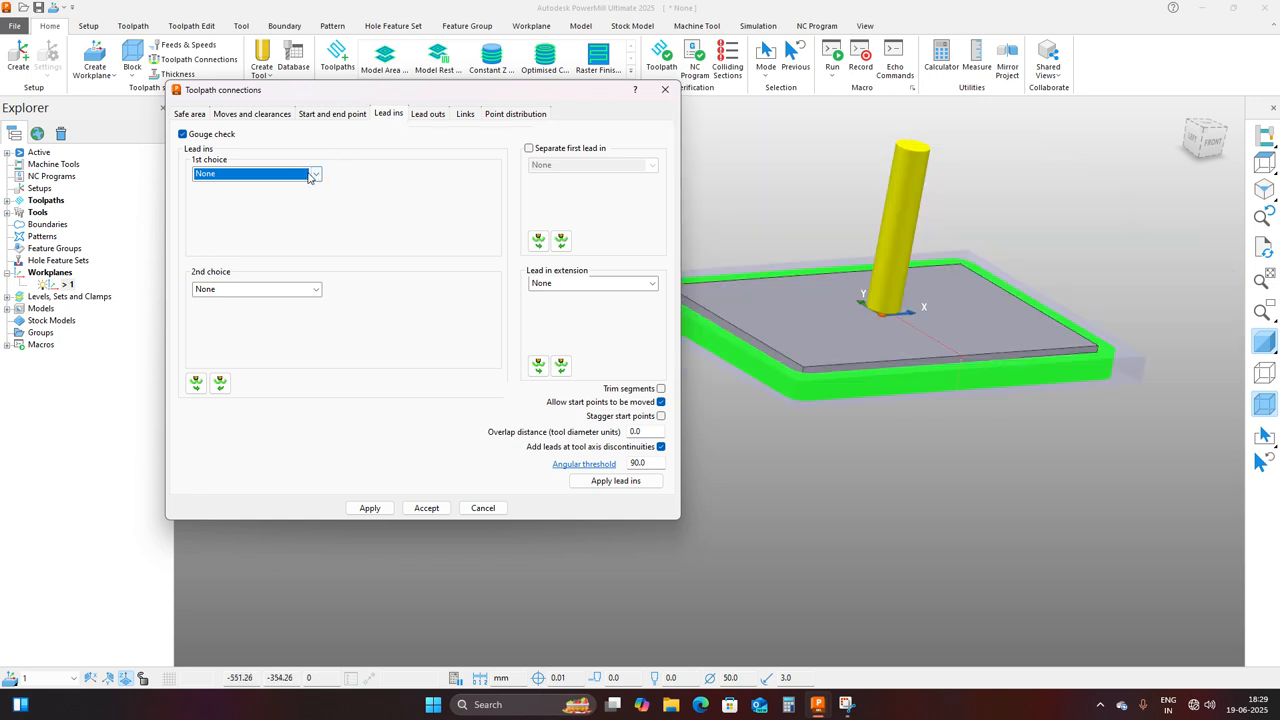
click(312, 175)
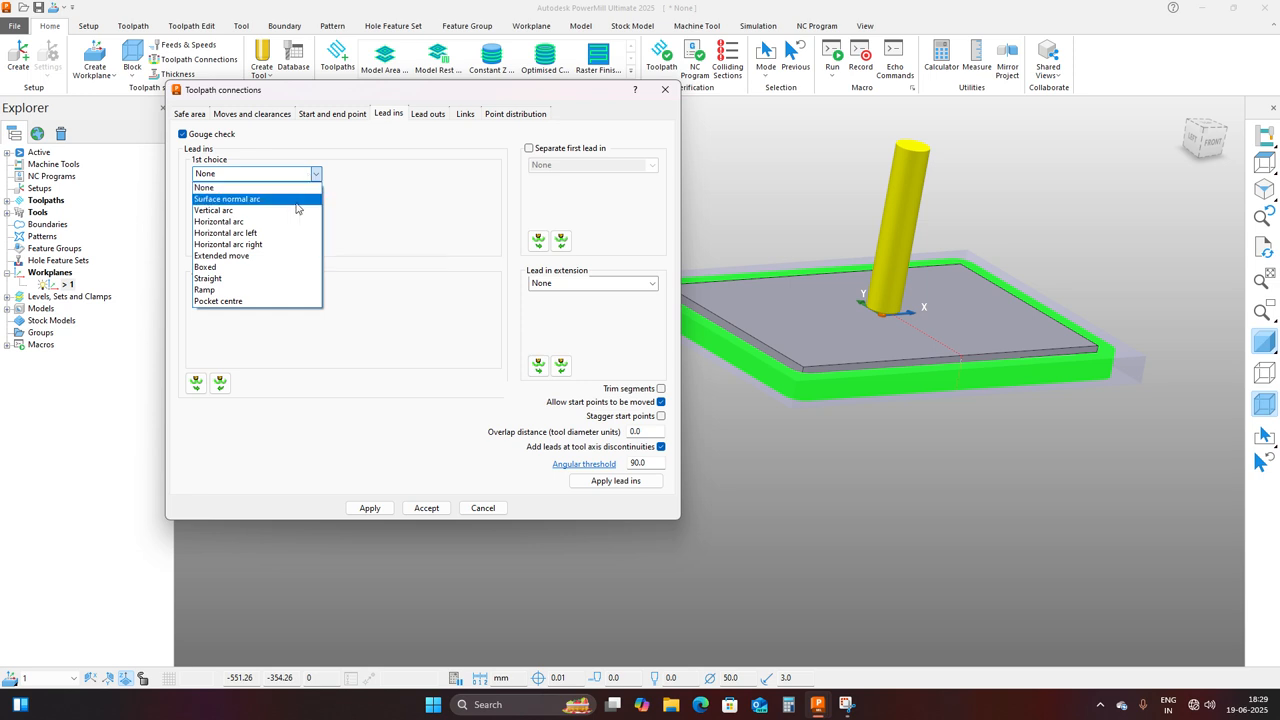
click(296, 201)
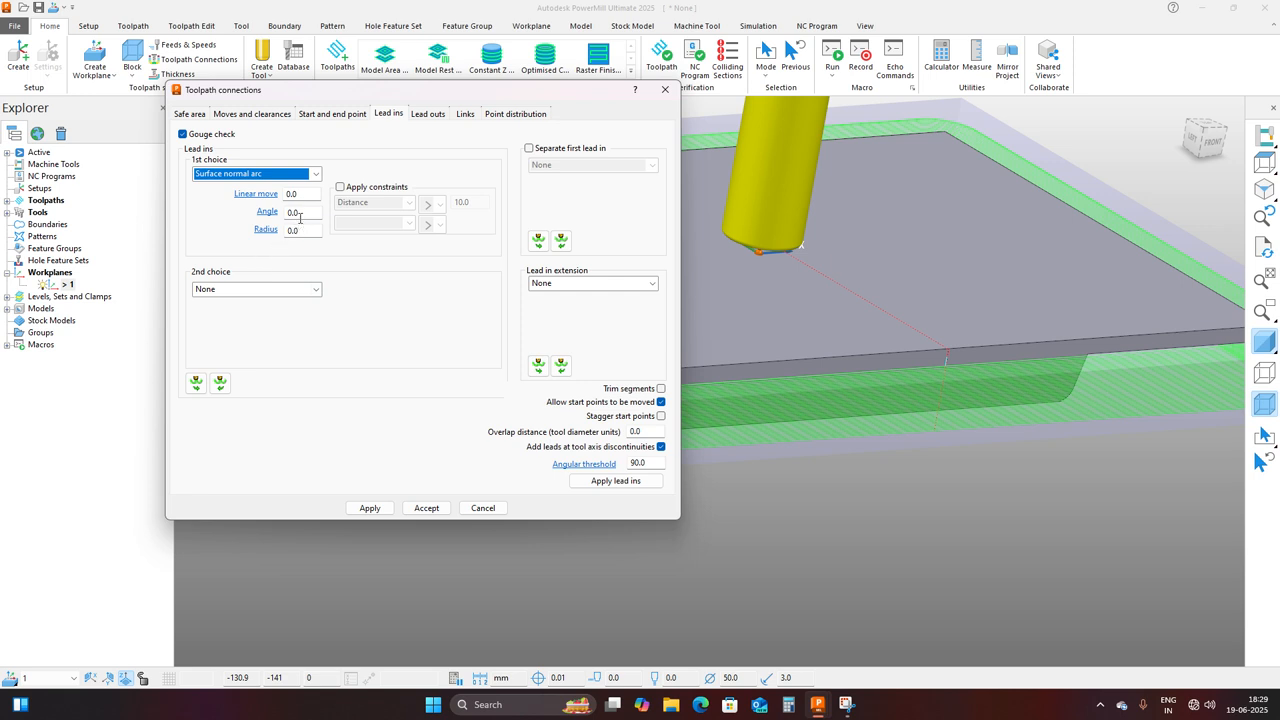
mouse_move(304, 216)
mouse_down()
mouse_move(270, 241)
mouse_move(280, 222)
mouse_up()
text(5)
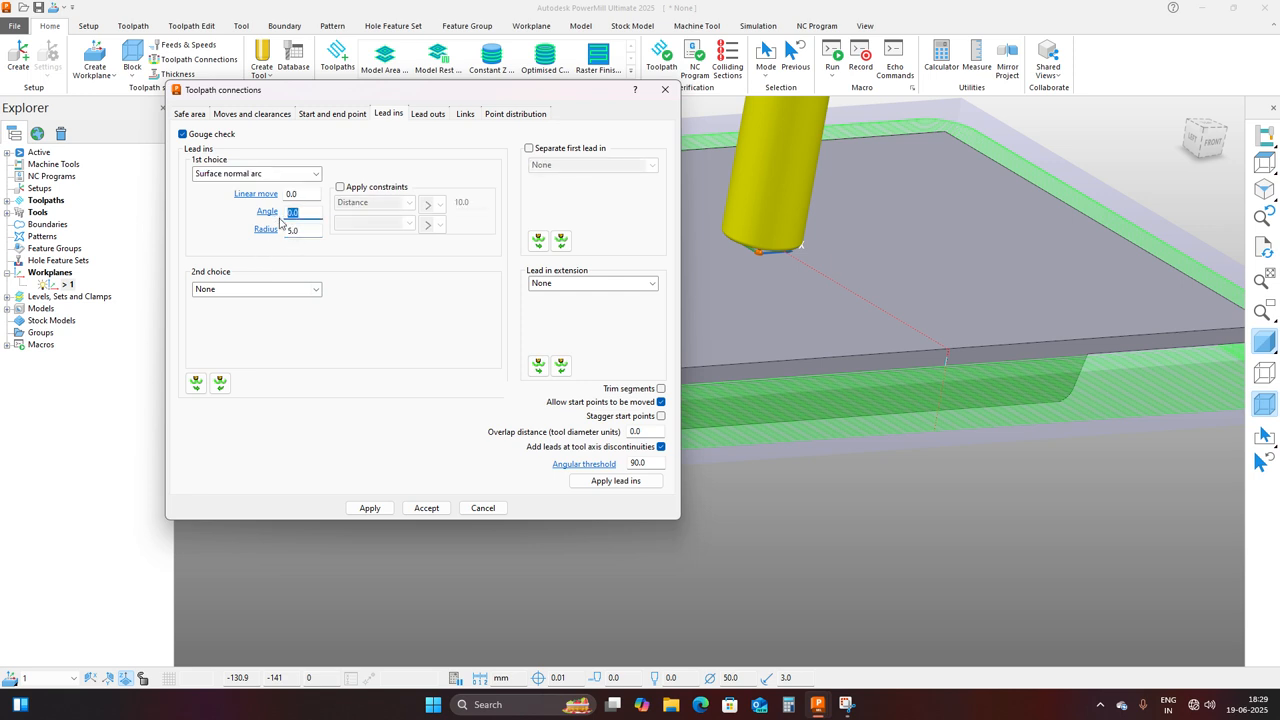
text(90)
click(369, 508)
Examine the shape of the lead-in arc at the plate's edge from the front and at an angle.
scroll(926, 378, up, 3)
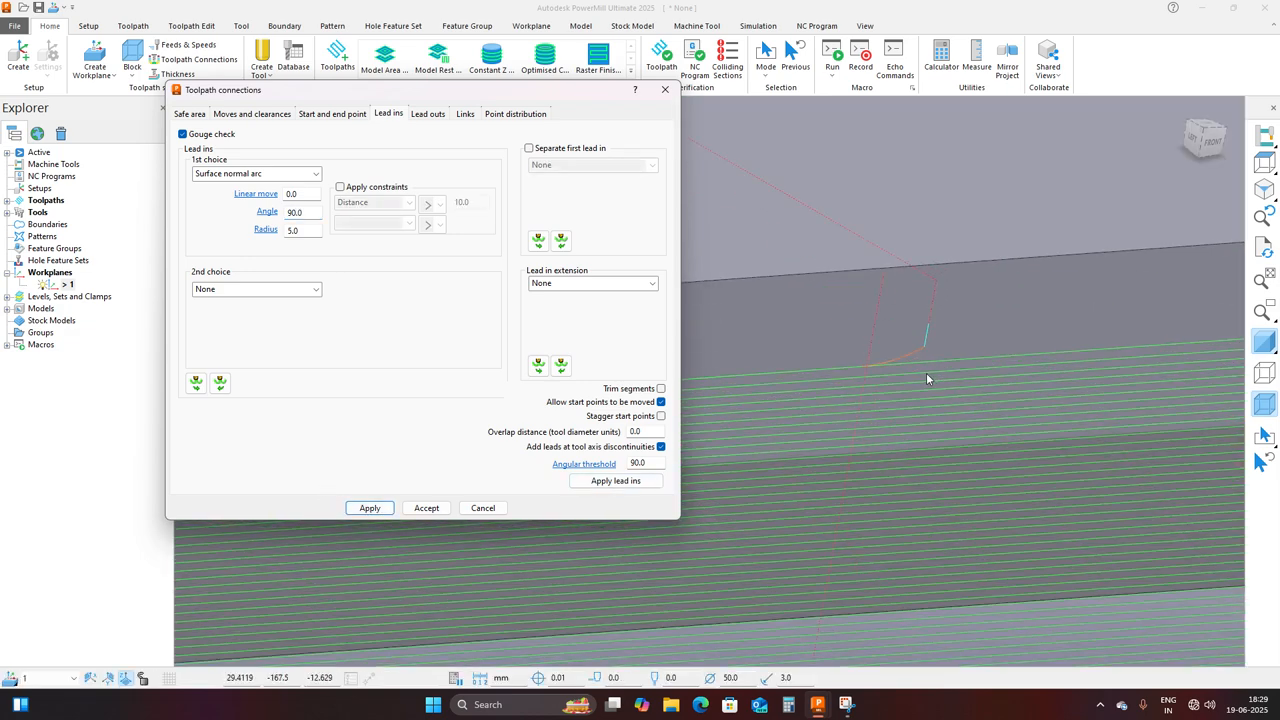
scroll(898, 348, up, 5)
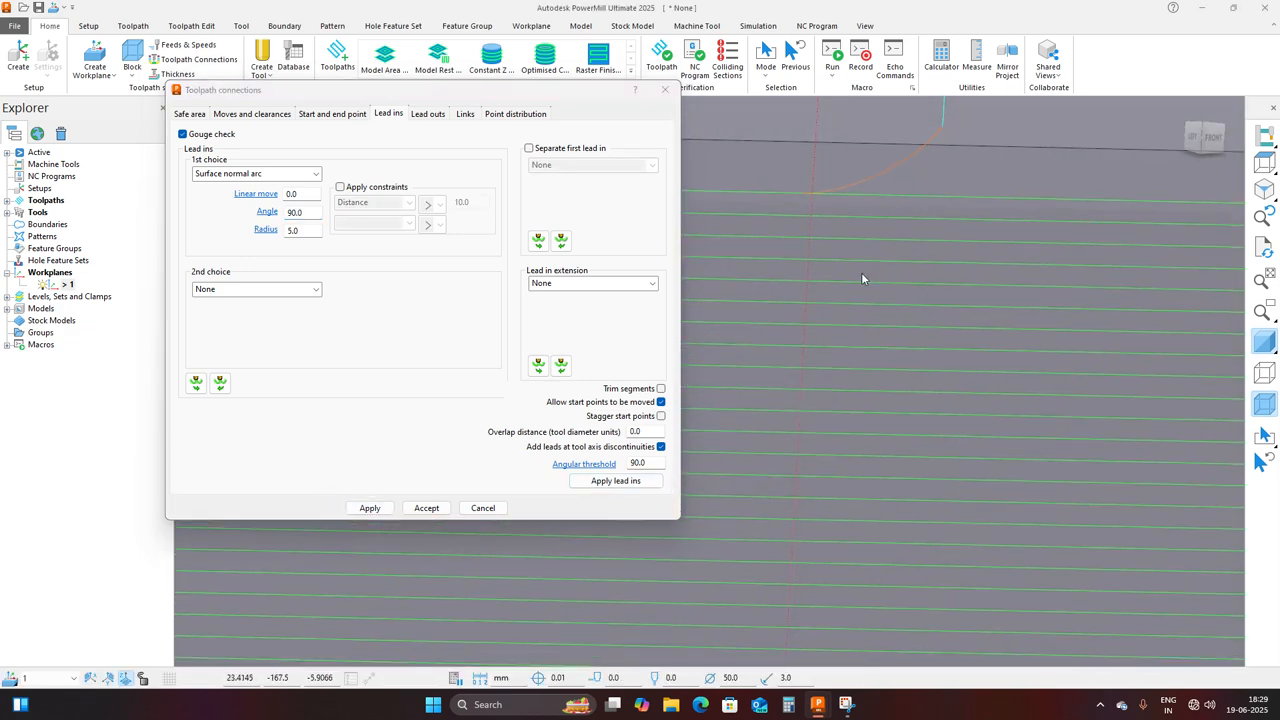
scroll(861, 273, down, 4)
middle_drag(861, 273, 918, 300)
scroll(880, 210, up, 1)
key(ctrl+2)
scroll(904, 370, down, 2)
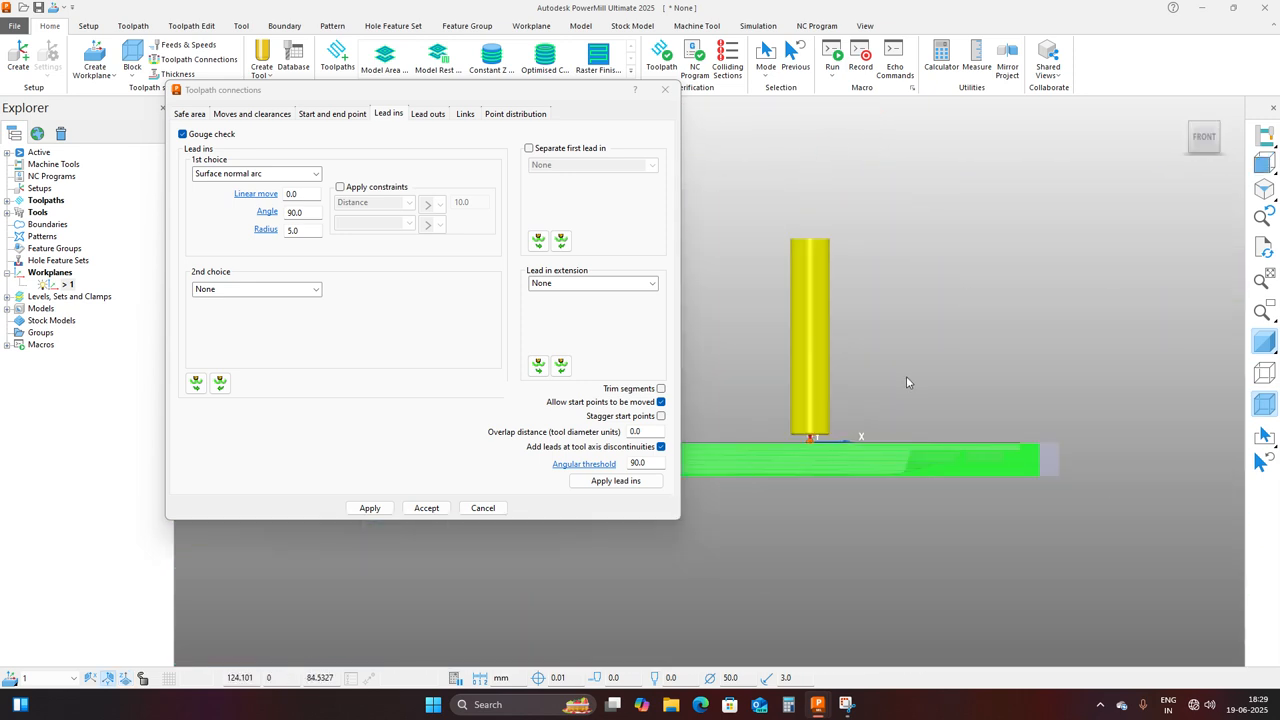
scroll(822, 455, up, 5)
scroll(800, 405, up, 4)
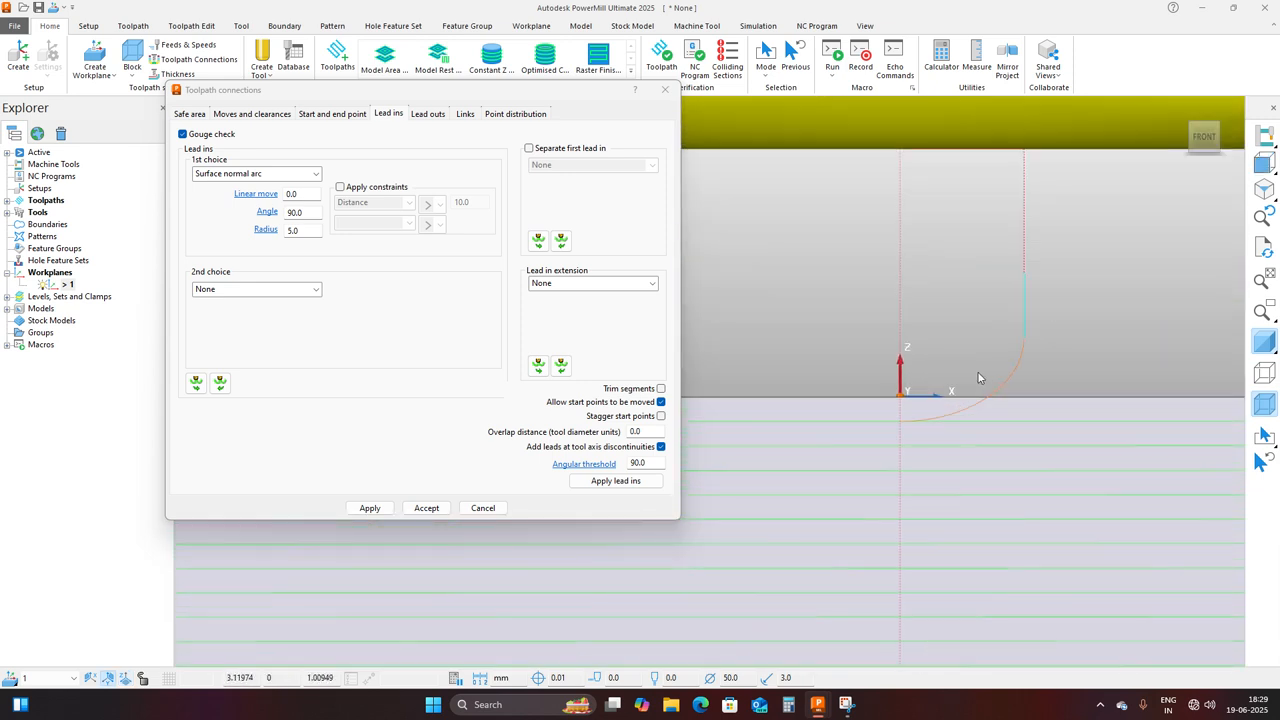
scroll(1016, 359, up, 2)
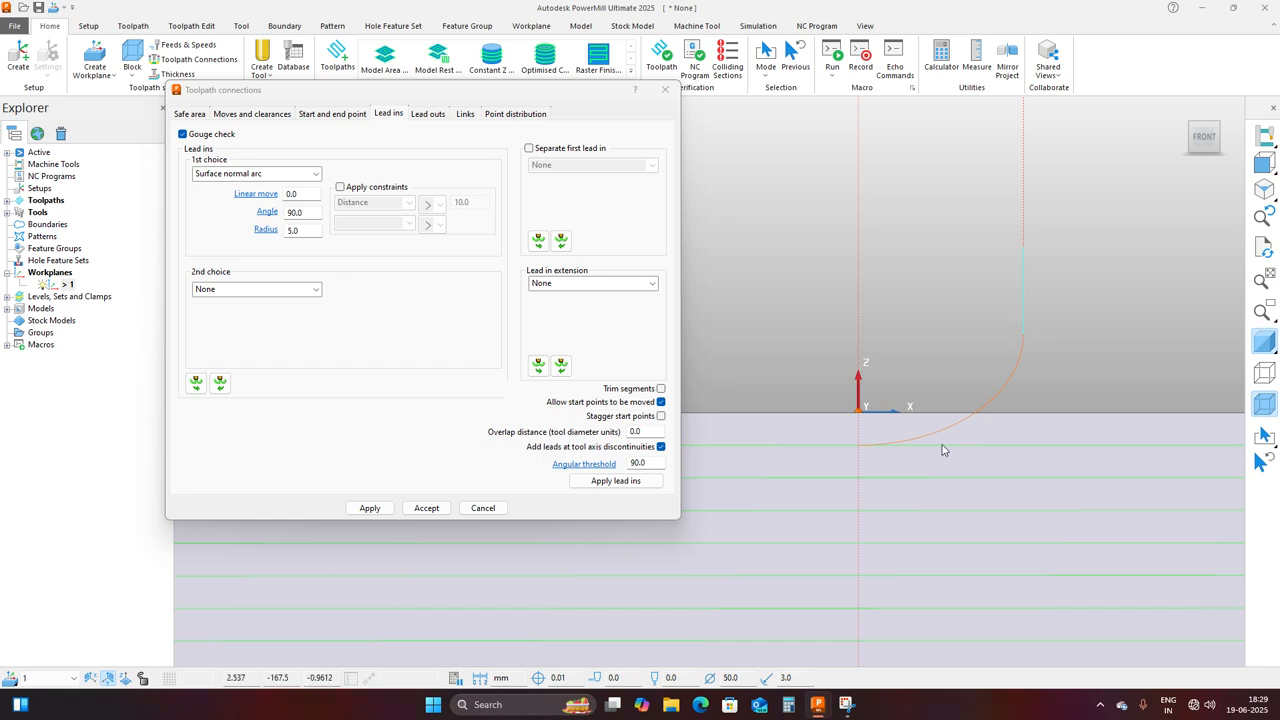
scroll(893, 381, down, 5)
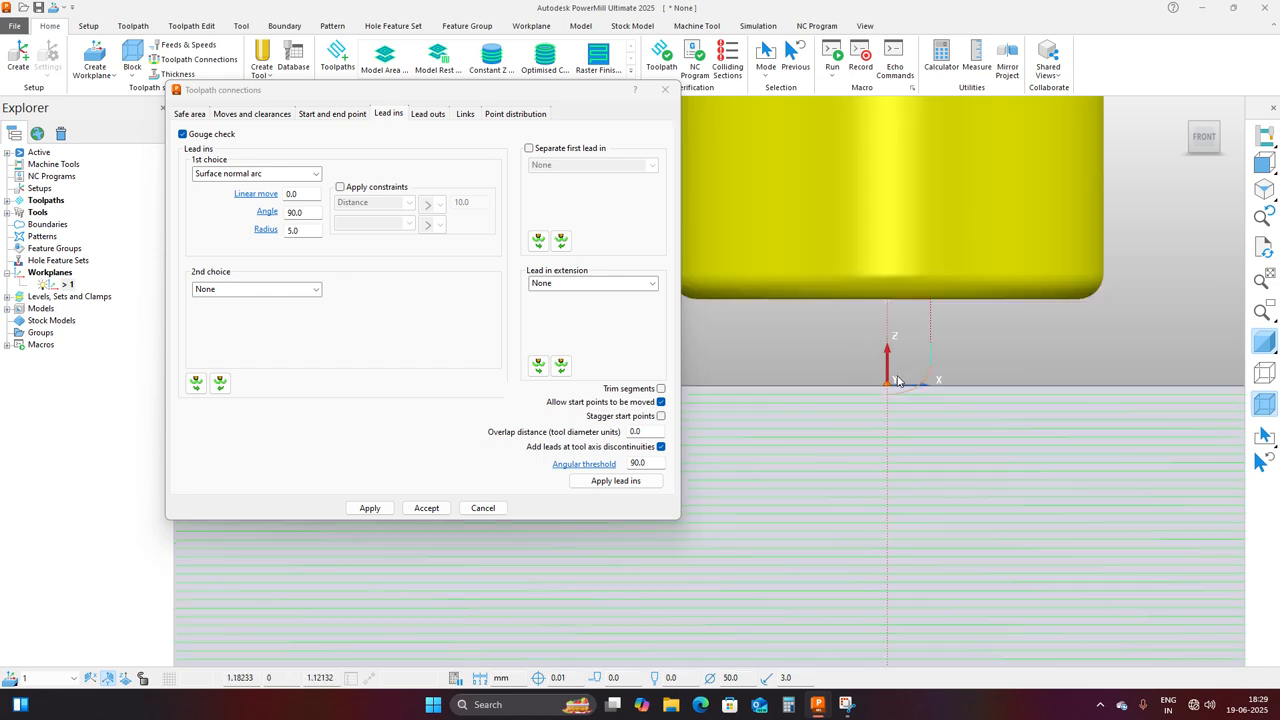
middle_drag(895, 375, 905, 410)
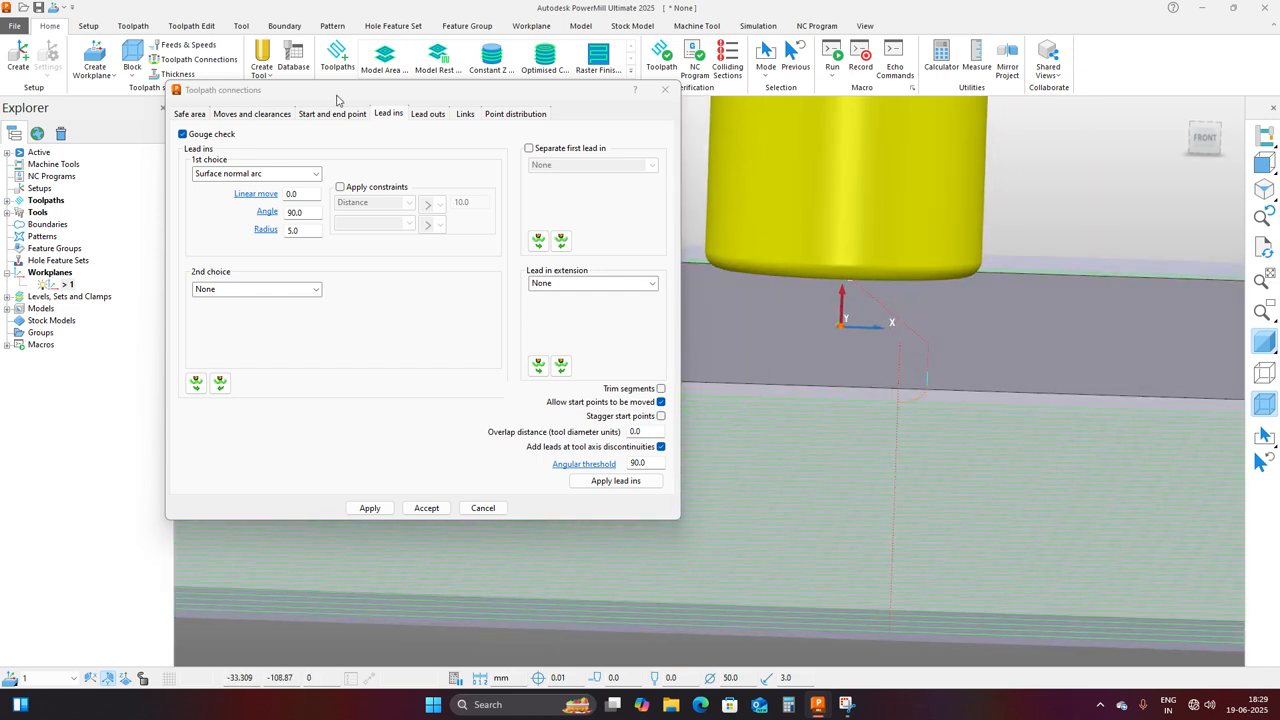
Copy the surface normal arc lead-in settings to the lead-out and apply them to the toolpath.
click(196, 384)
click(220, 384)
click(437, 114)
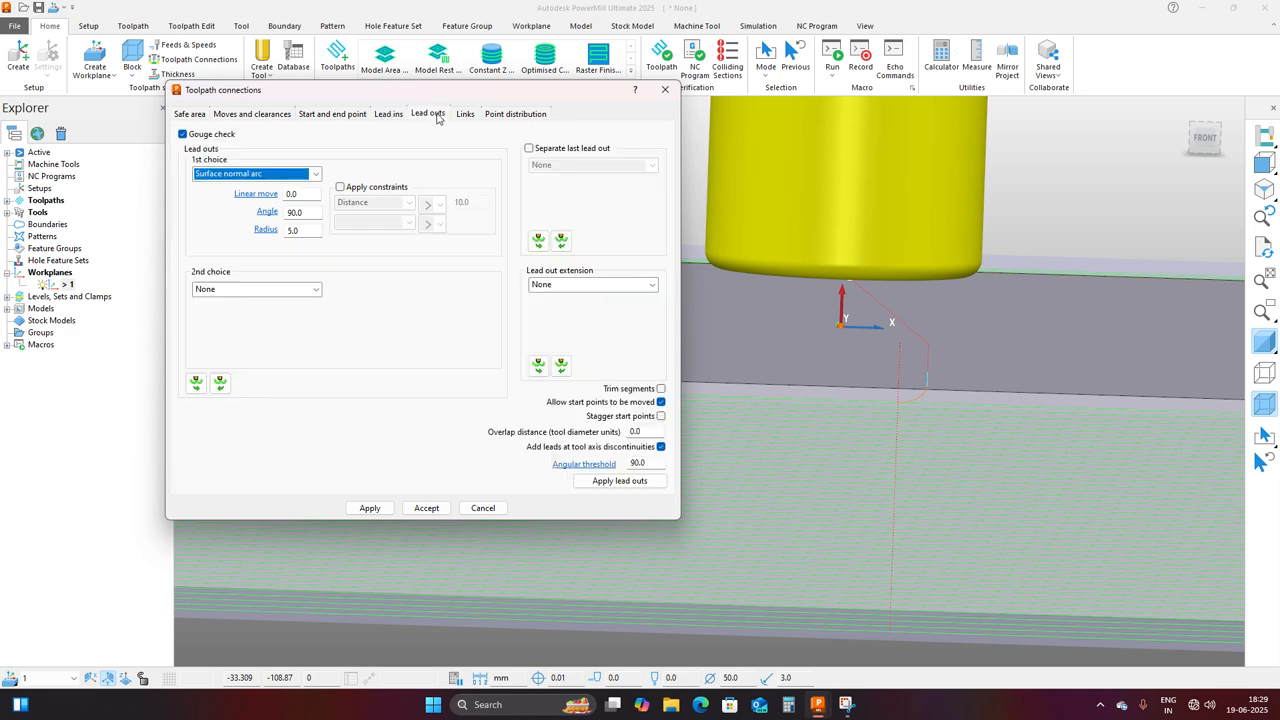
click(369, 508)
Examine the lead-in at the uppermost pass and the lead-out at the lowest pass.
middle_drag(870, 540, 923, 406)
scroll(923, 401, up, 3)
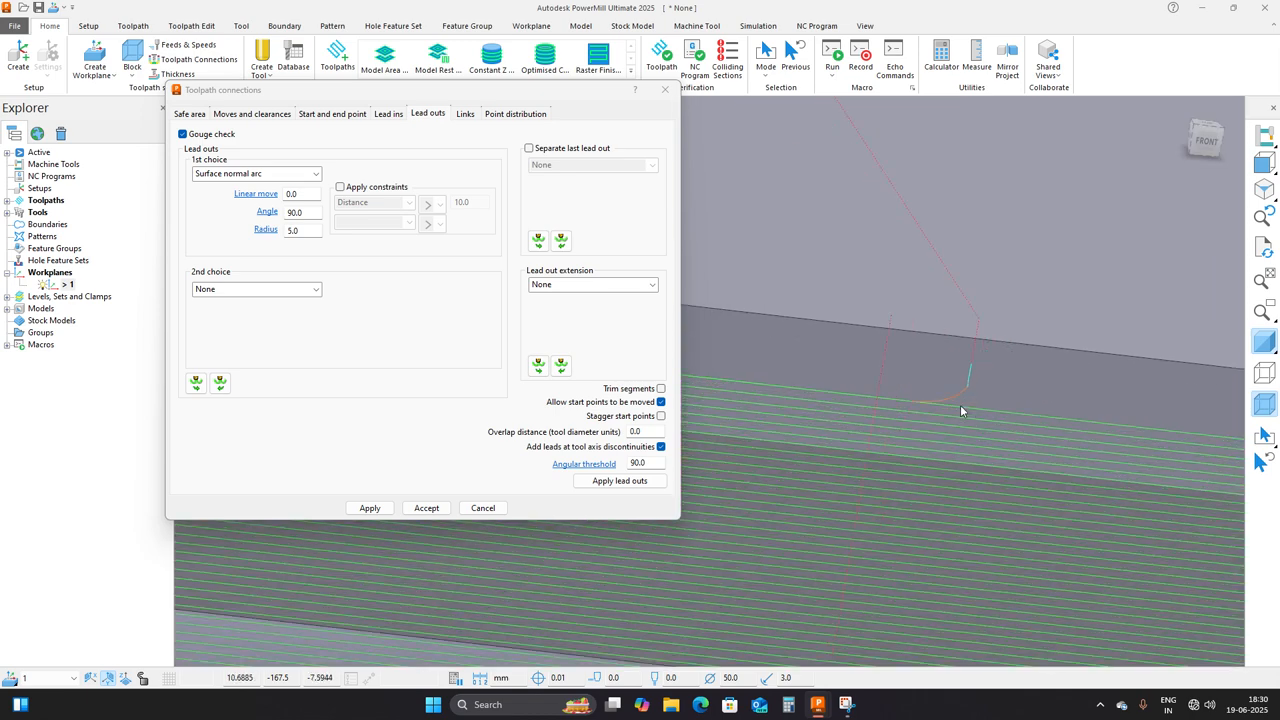
middle_drag(975, 364, 965, 300)
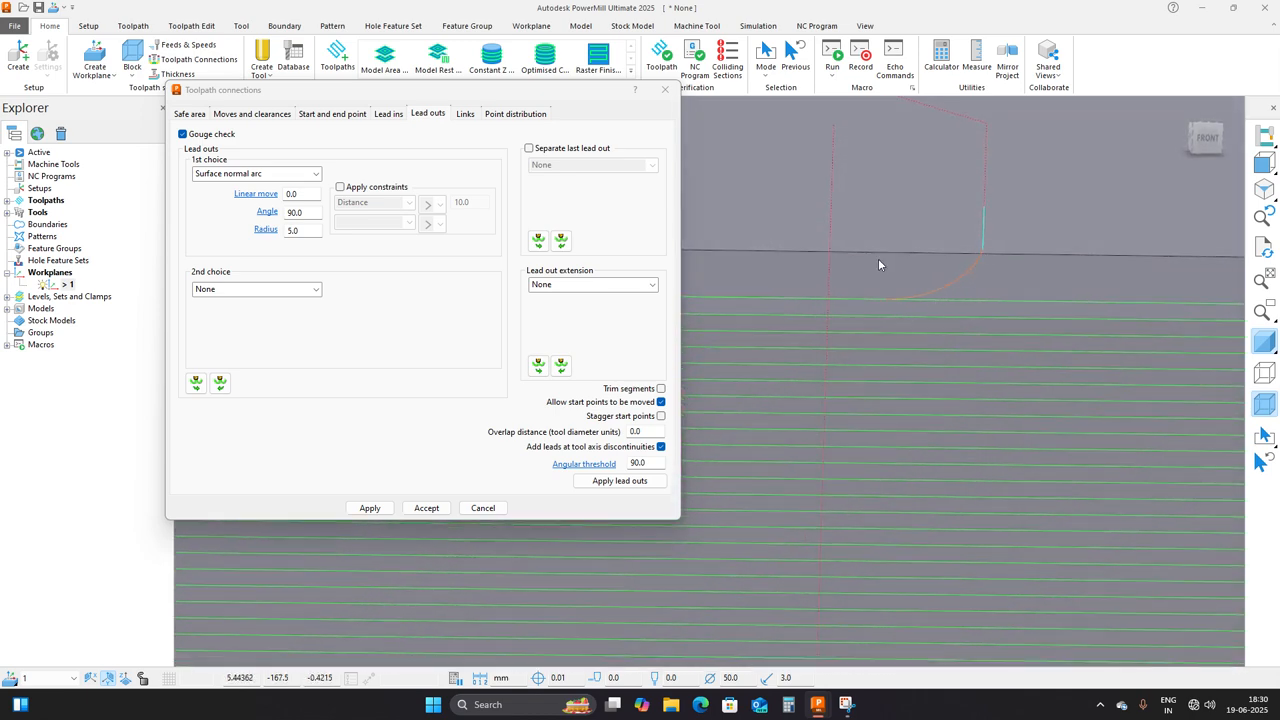
scroll(879, 261, down, 3)
scroll(885, 278, up, 3)
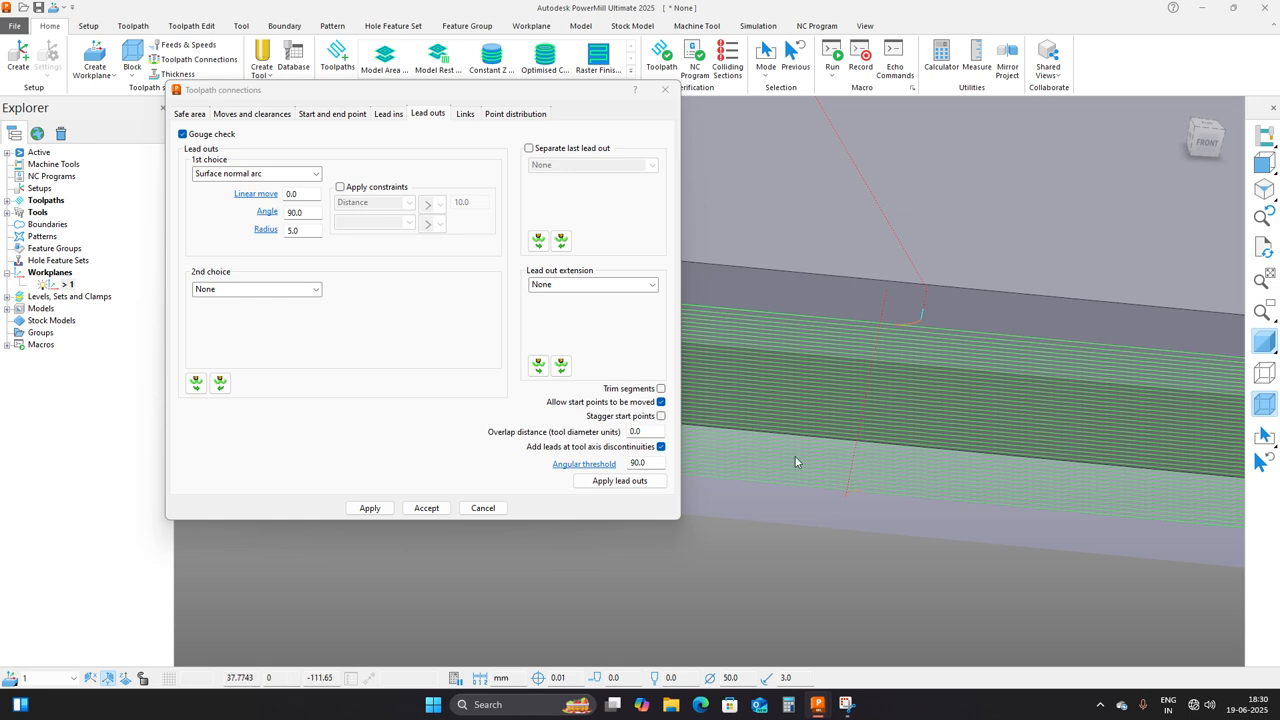
middle_drag(800, 430, 900, 535)
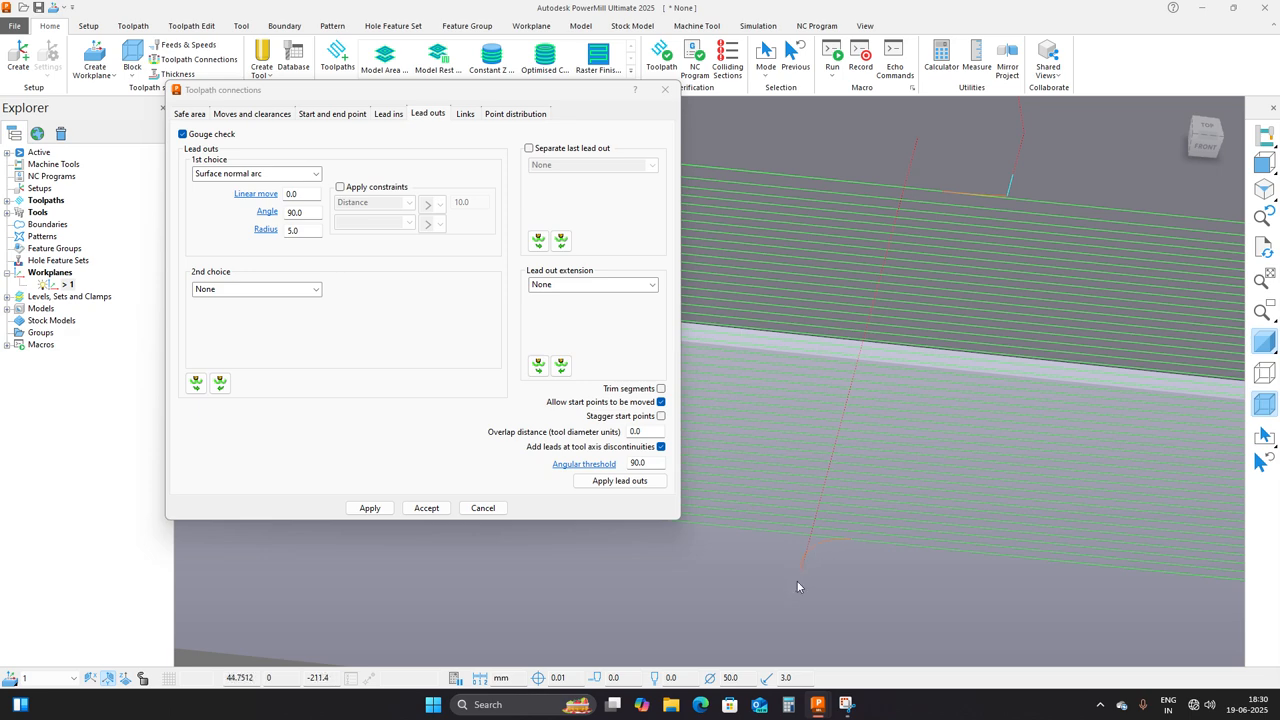
middle_drag(797, 587, 908, 480)
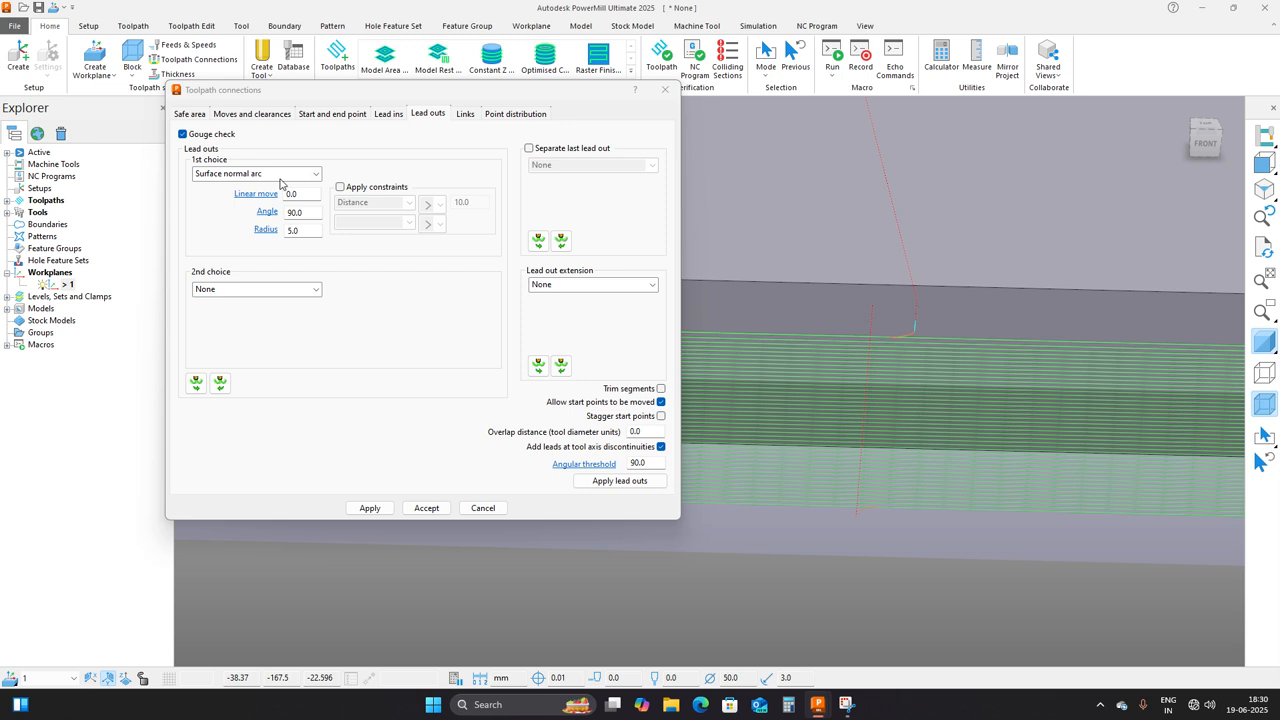
Change the first-choice lead-in to Vertical arc, copy it to the lead-out, apply it, and inspect the arc.
click(392, 114)
click(294, 176)
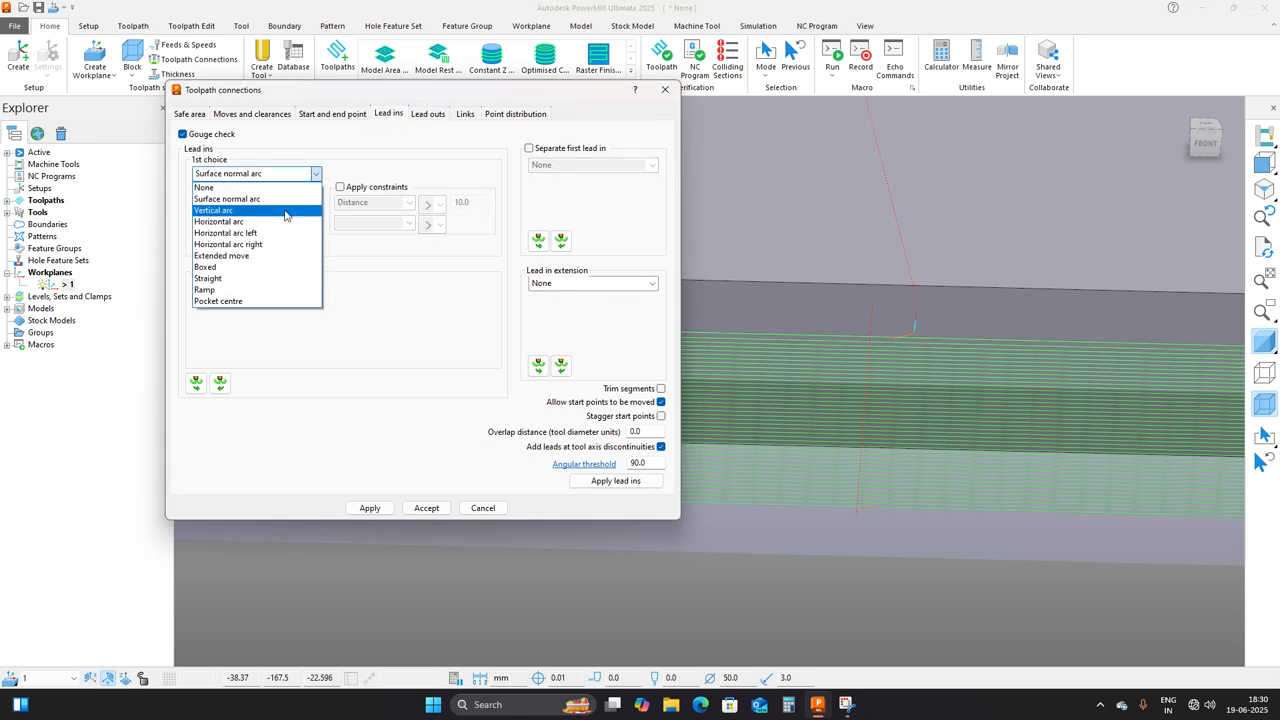
click(285, 212)
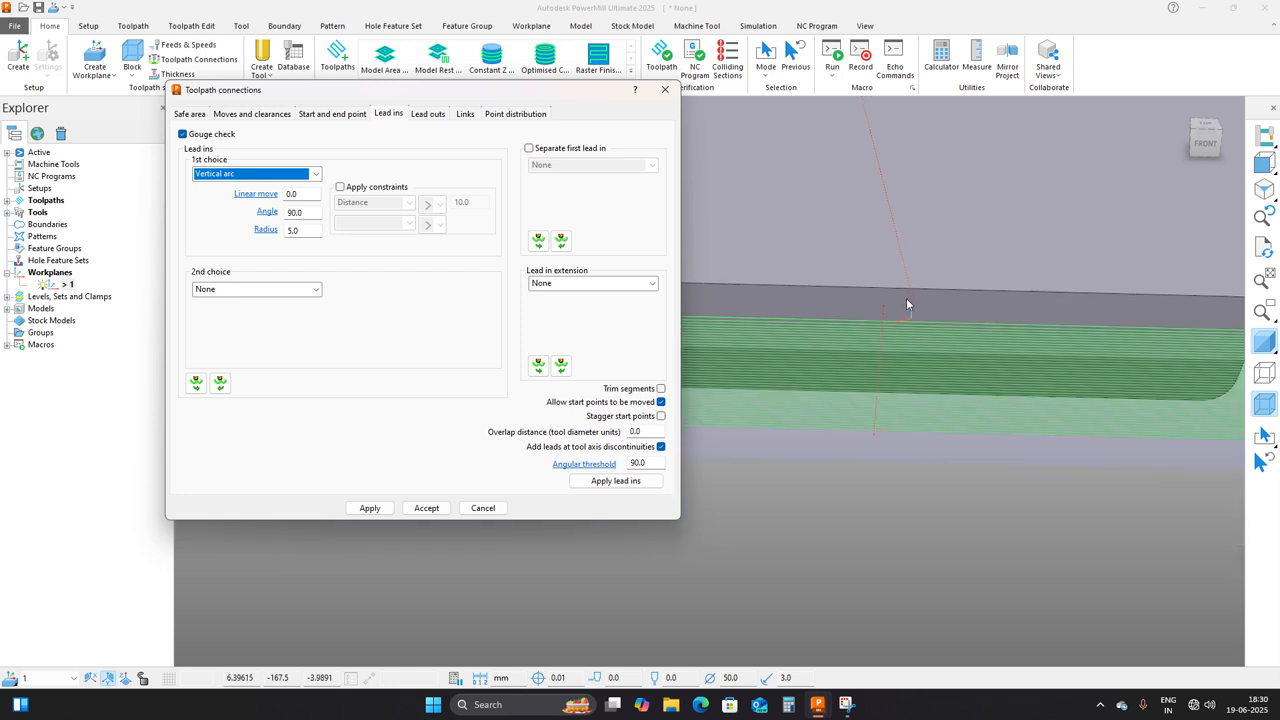
click(220, 383)
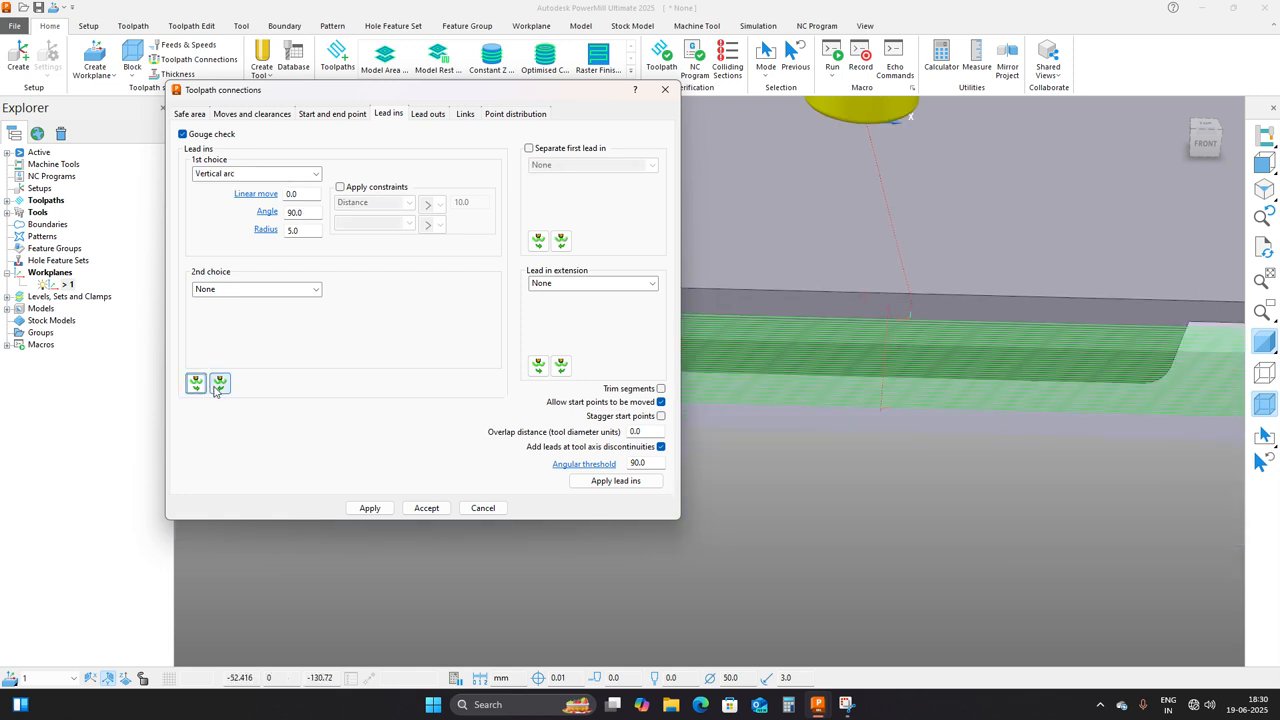
click(370, 508)
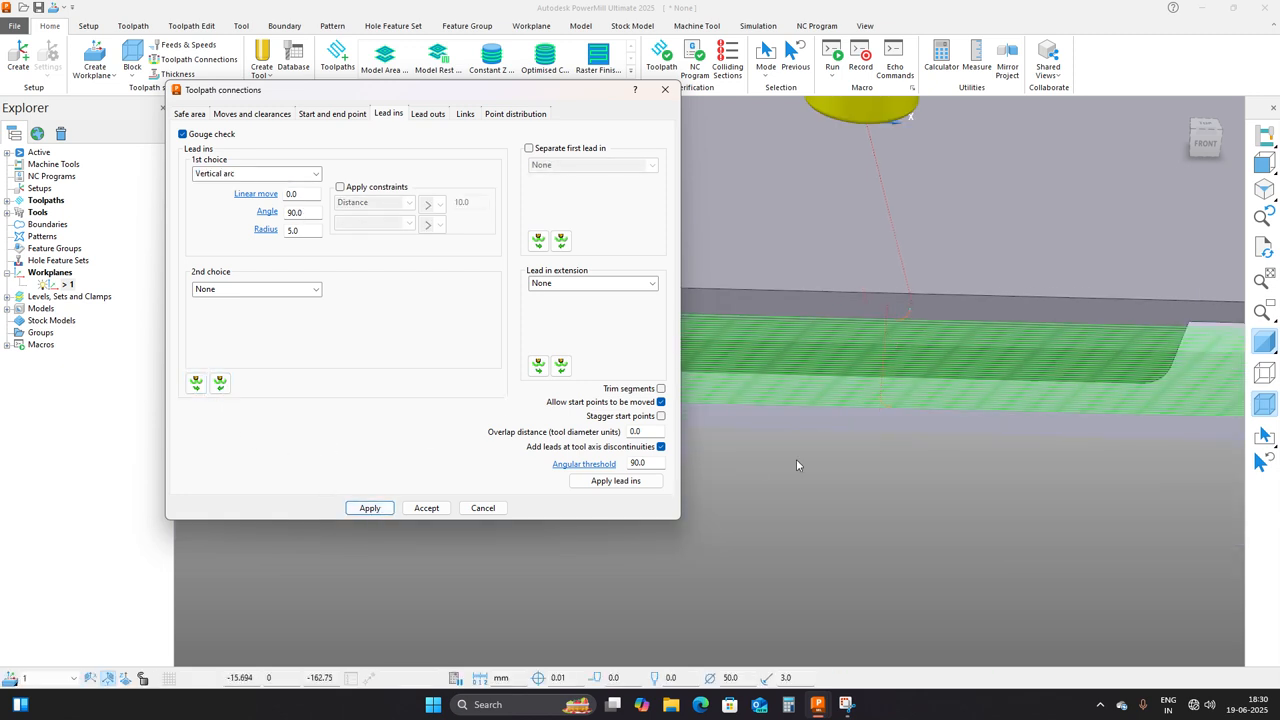
click(895, 420)
middle_drag(922, 406, 945, 195)
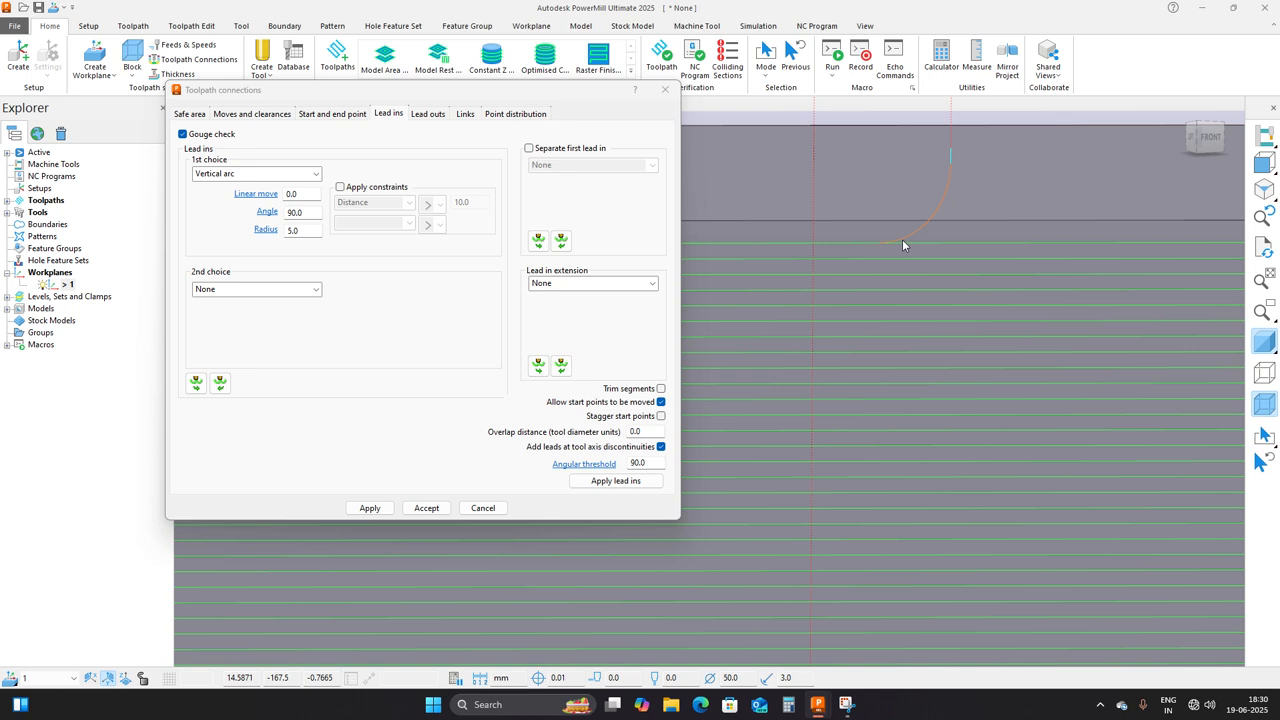
Set the vertical arc lead-in's linear move to 10 mm, copy it to the lead-out, and apply it.
double_click(296, 194)
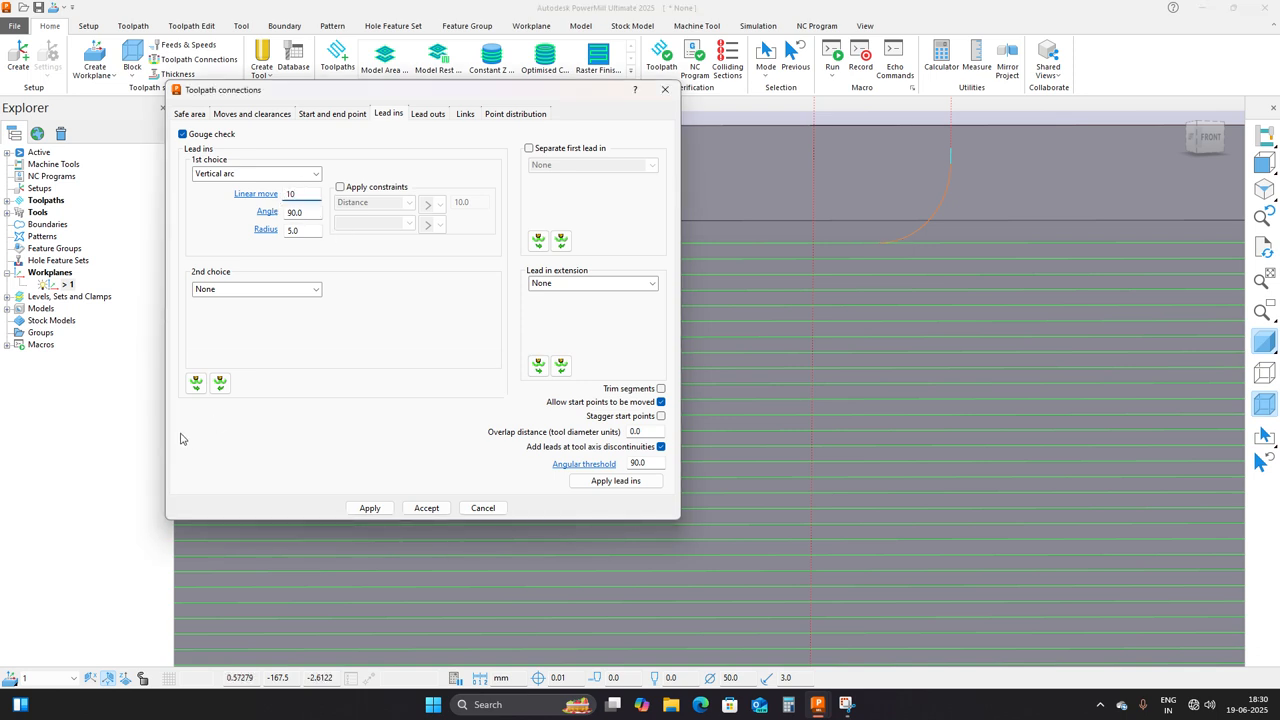
click(194, 384)
click(368, 508)
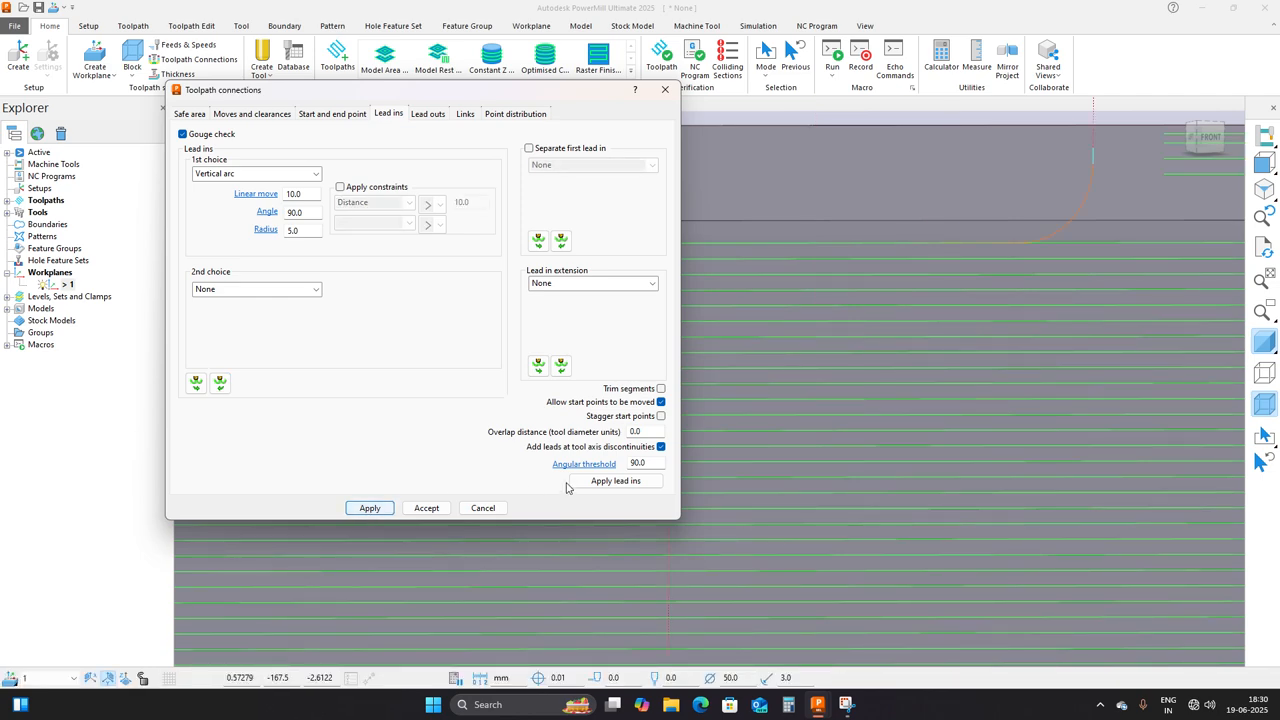
Inspect the vertical arc at the lowest pass, change the first-choice lead-in to Surface normal arc, and apply it.
scroll(941, 258, down, 4)
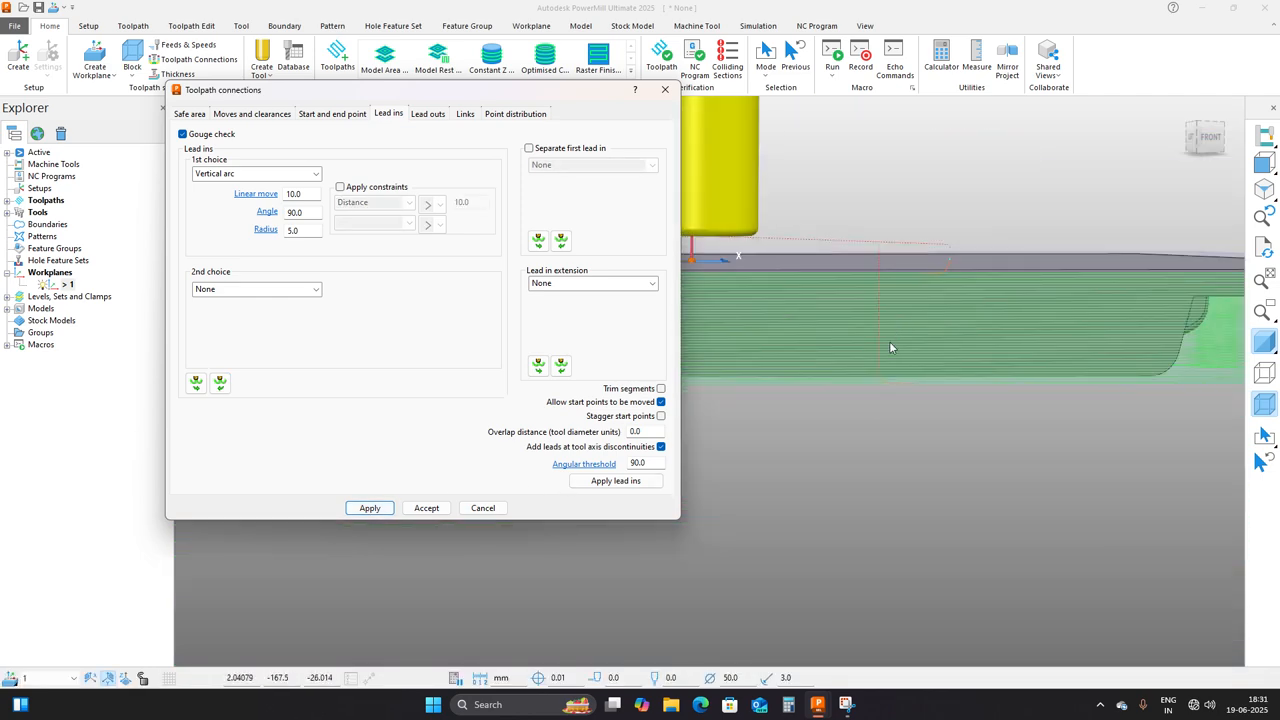
scroll(887, 385, up, 3)
middle_drag(887, 395, 910, 347)
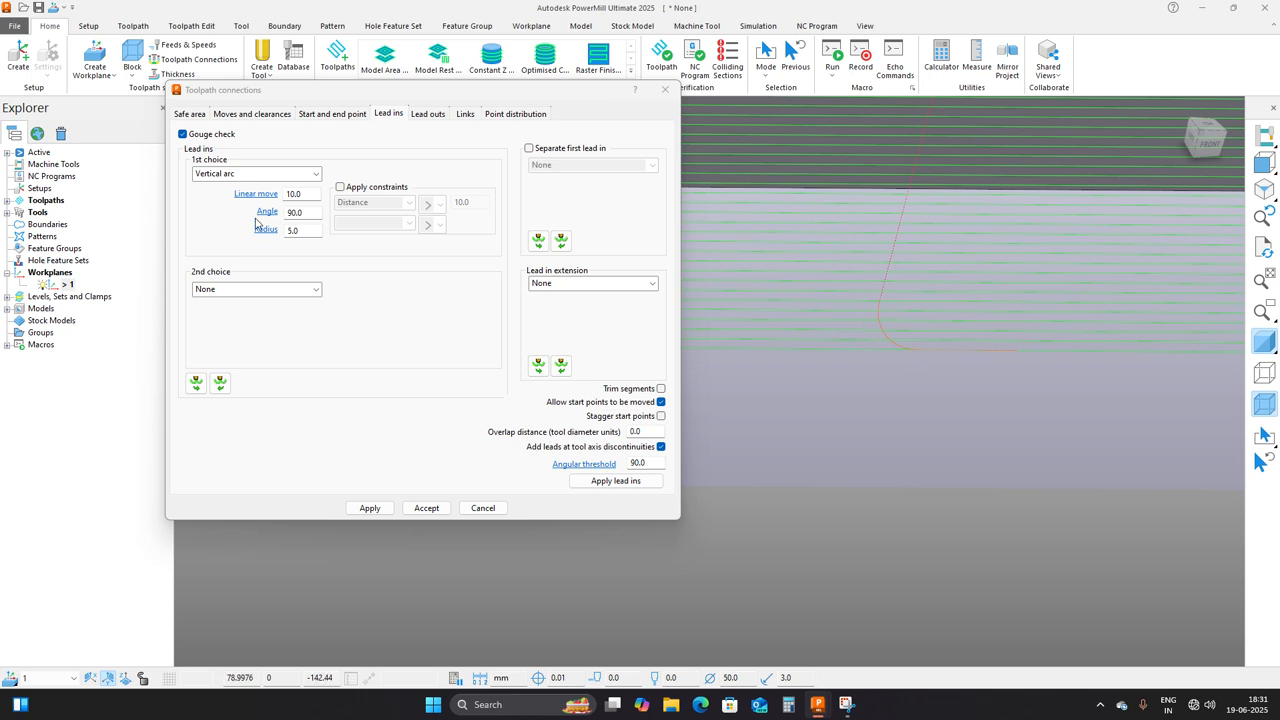
click(268, 176)
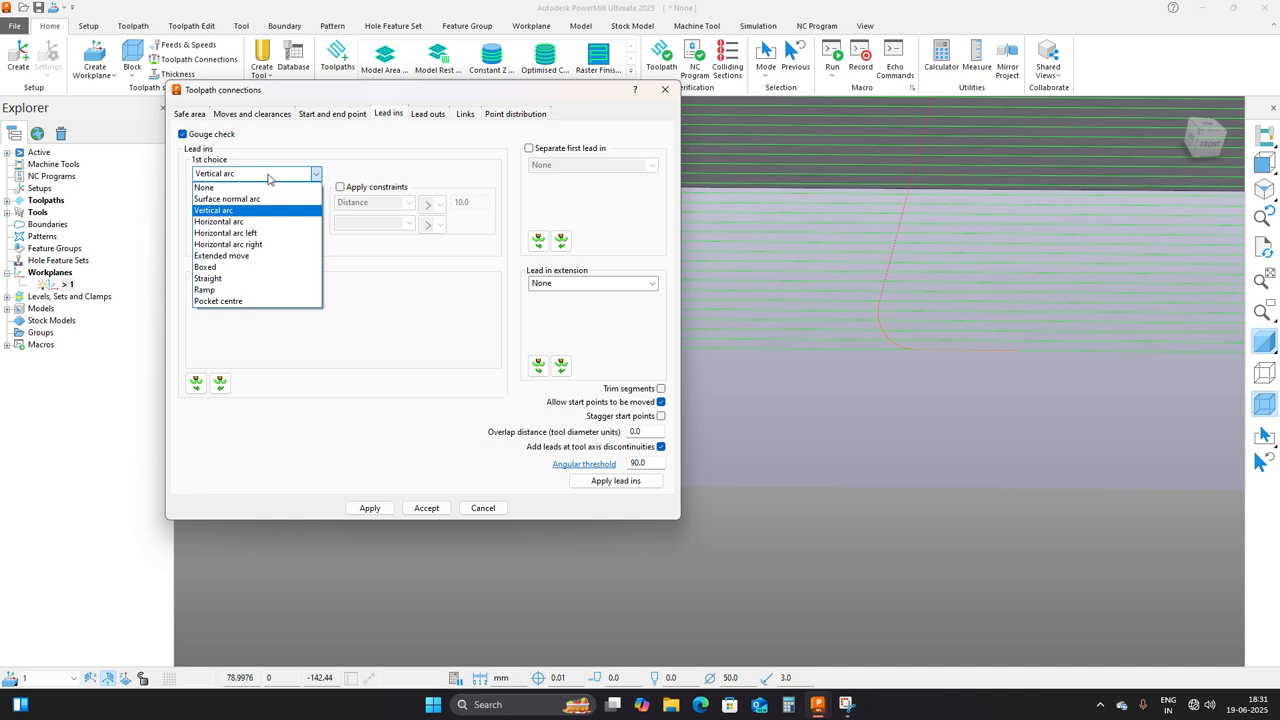
click(262, 199)
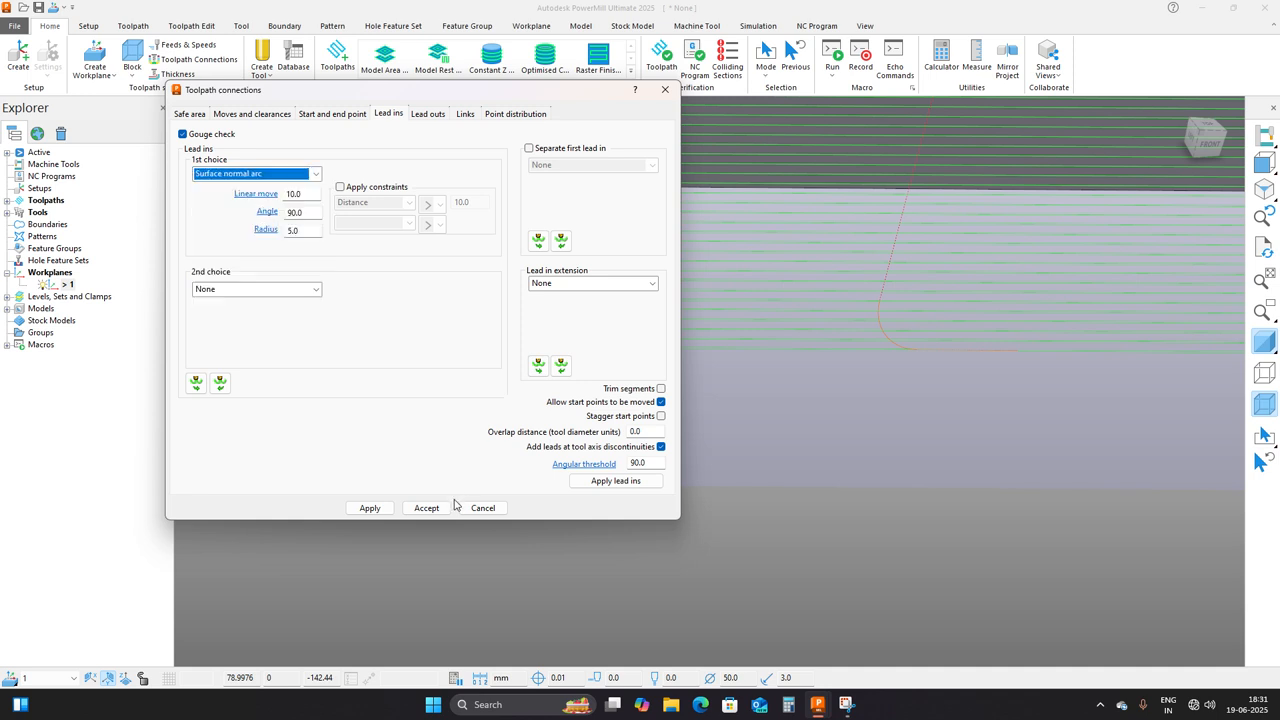
click(371, 509)
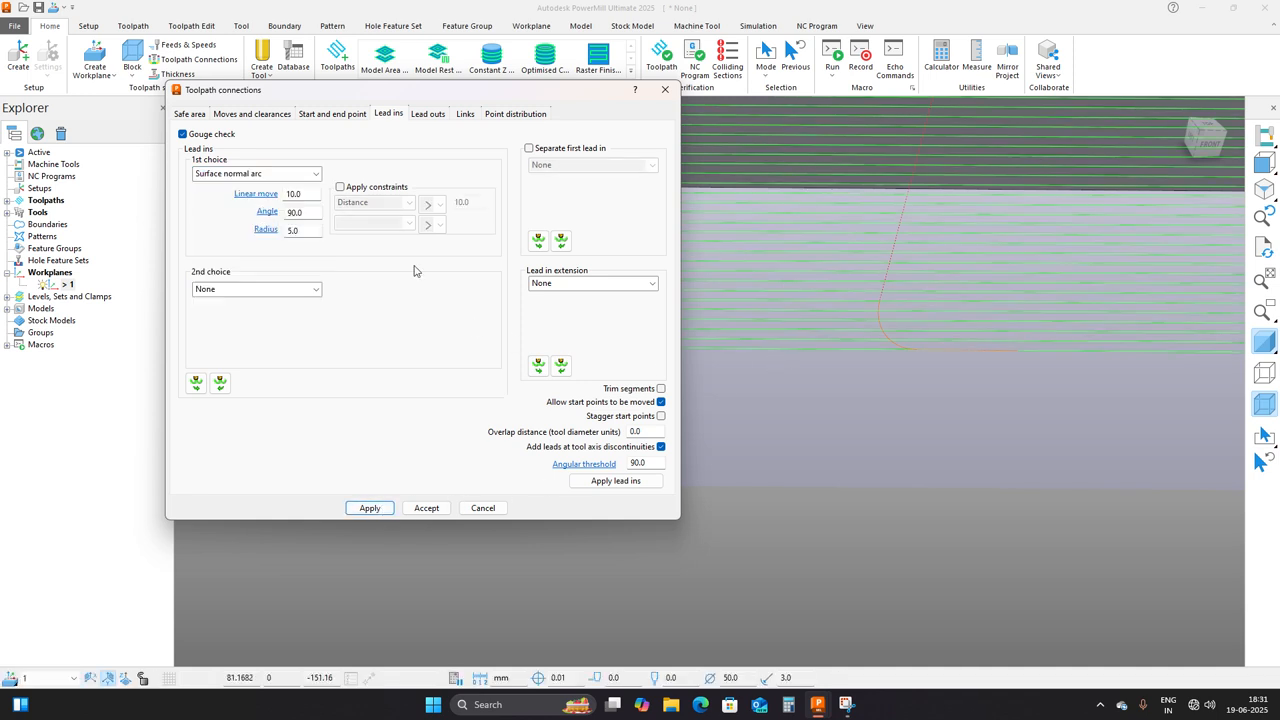
Set the first-choice lead-in to Vertical arc and the lead-out to Surface normal arc, apply them, and inspect both arcs.
click(313, 175)
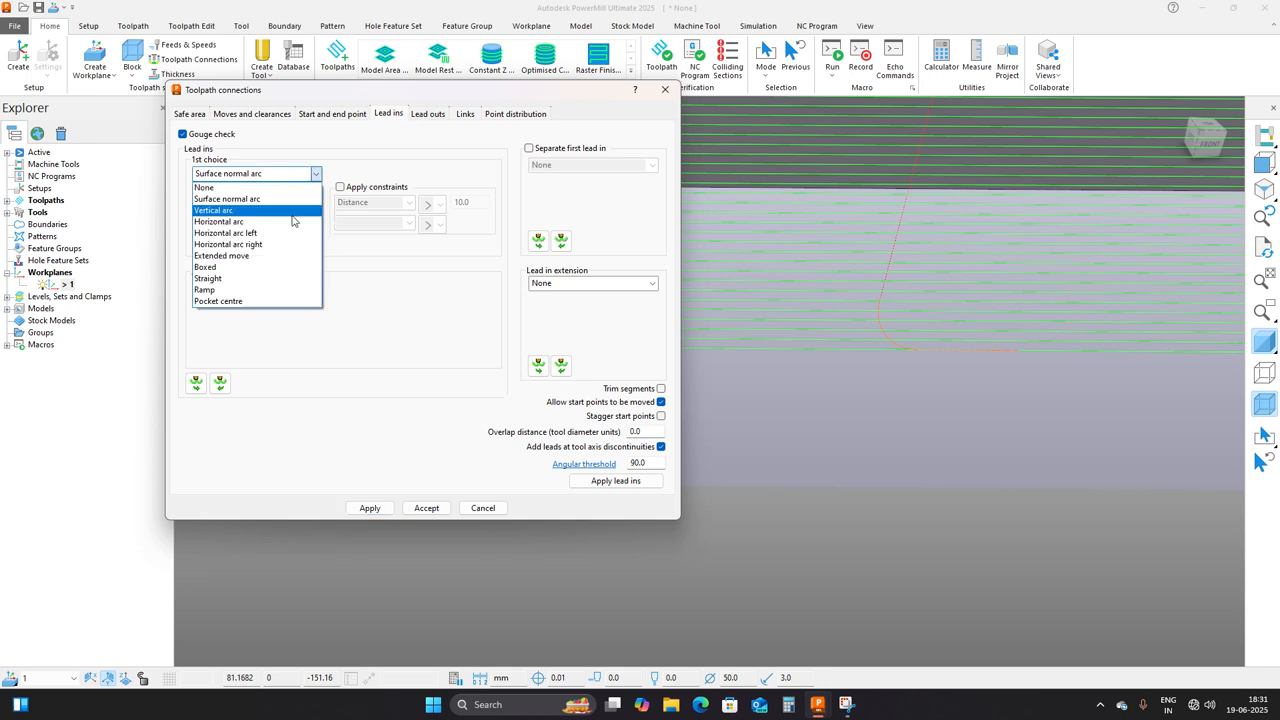
click(270, 210)
click(432, 114)
click(315, 174)
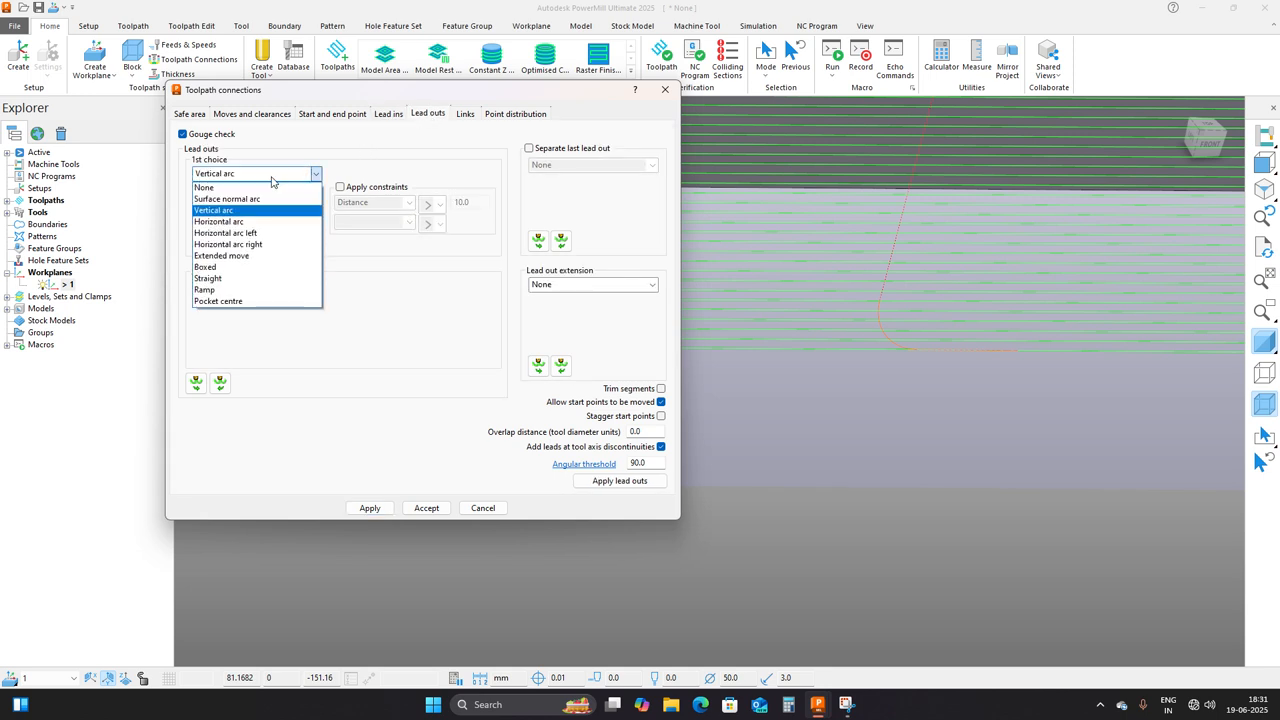
click(260, 198)
click(375, 507)
scroll(723, 422, down, 4)
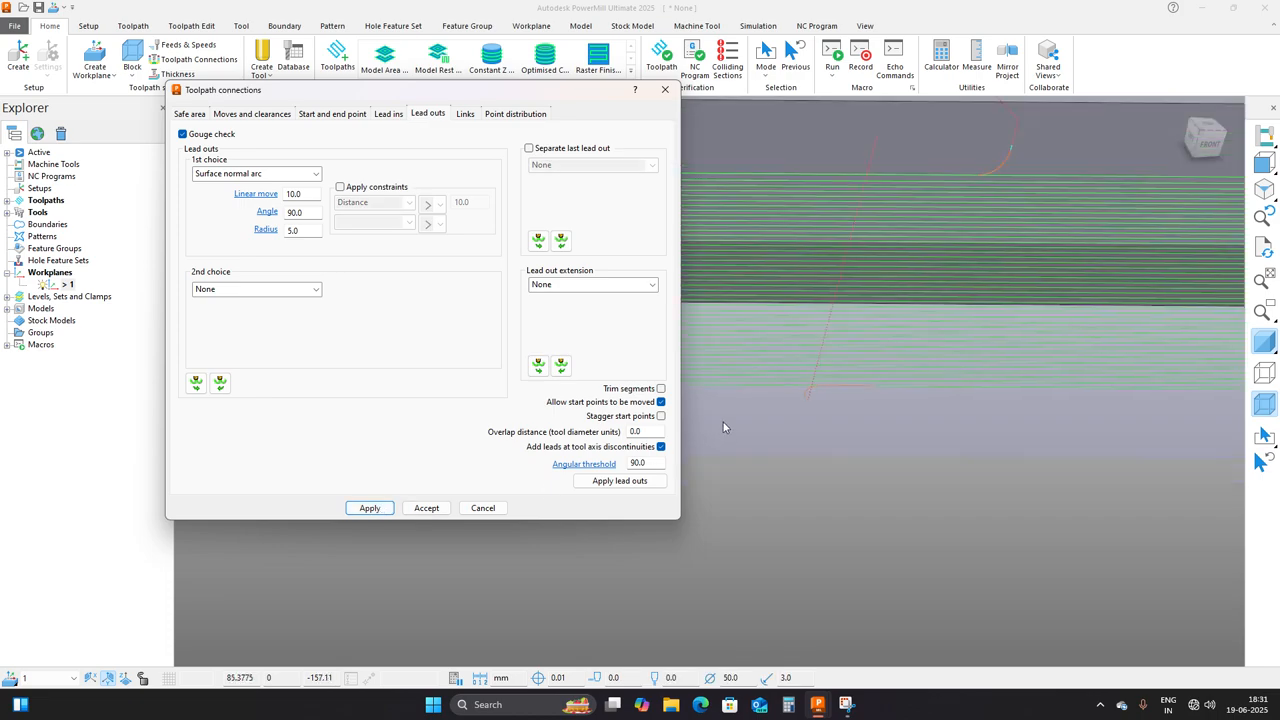
scroll(872, 319, up, 2)
mouse_move(872, 319)
middle_down()
mouse_move(963, 254)
mouse_move(915, 230)
mouse_move(857, 278)
mouse_move(811, 429)
mouse_move(878, 398)
middle_up()
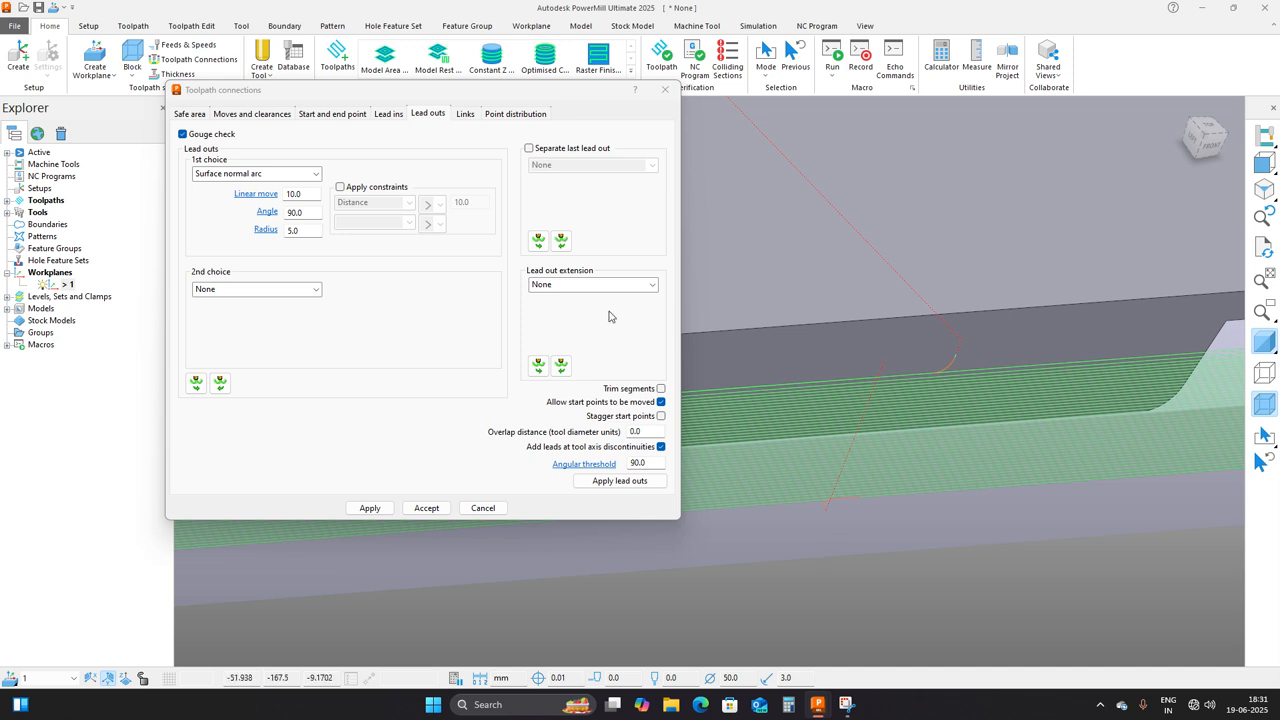
Change the first-choice lead-in to Horizontal arc, copy it to the lead-out, apply it, and inspect the arcs.
click(387, 117)
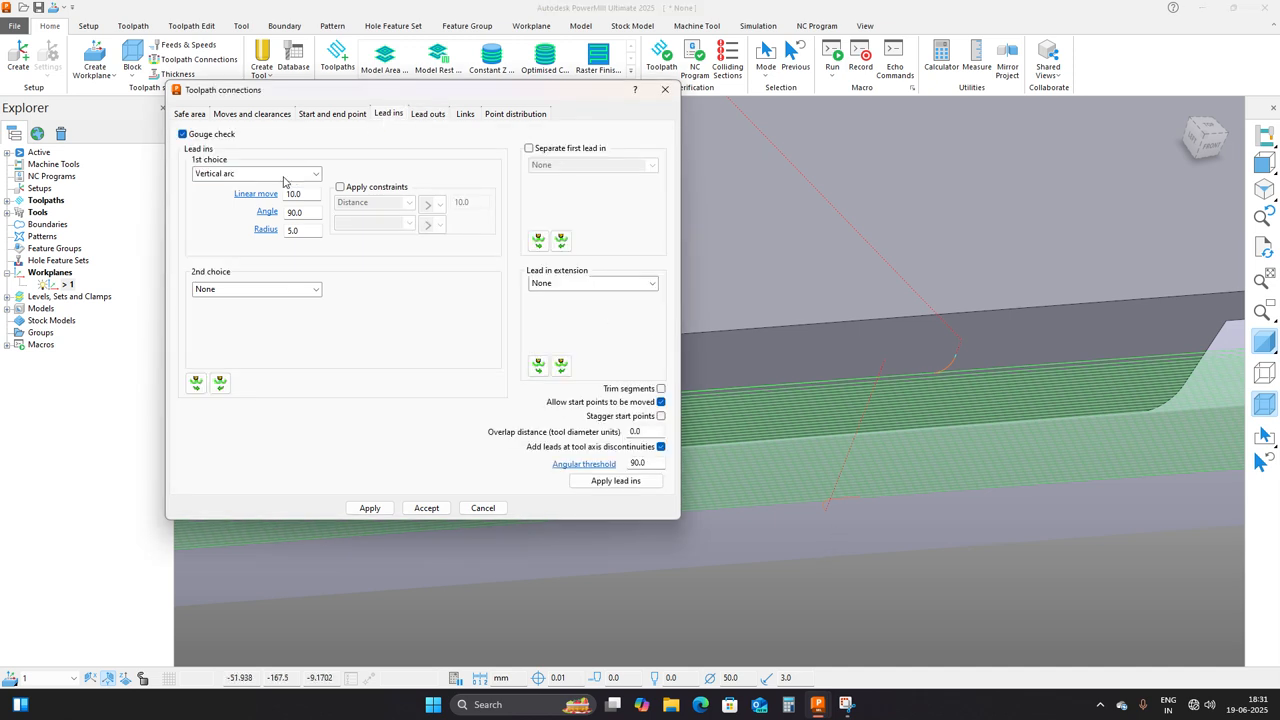
click(284, 179)
click(280, 221)
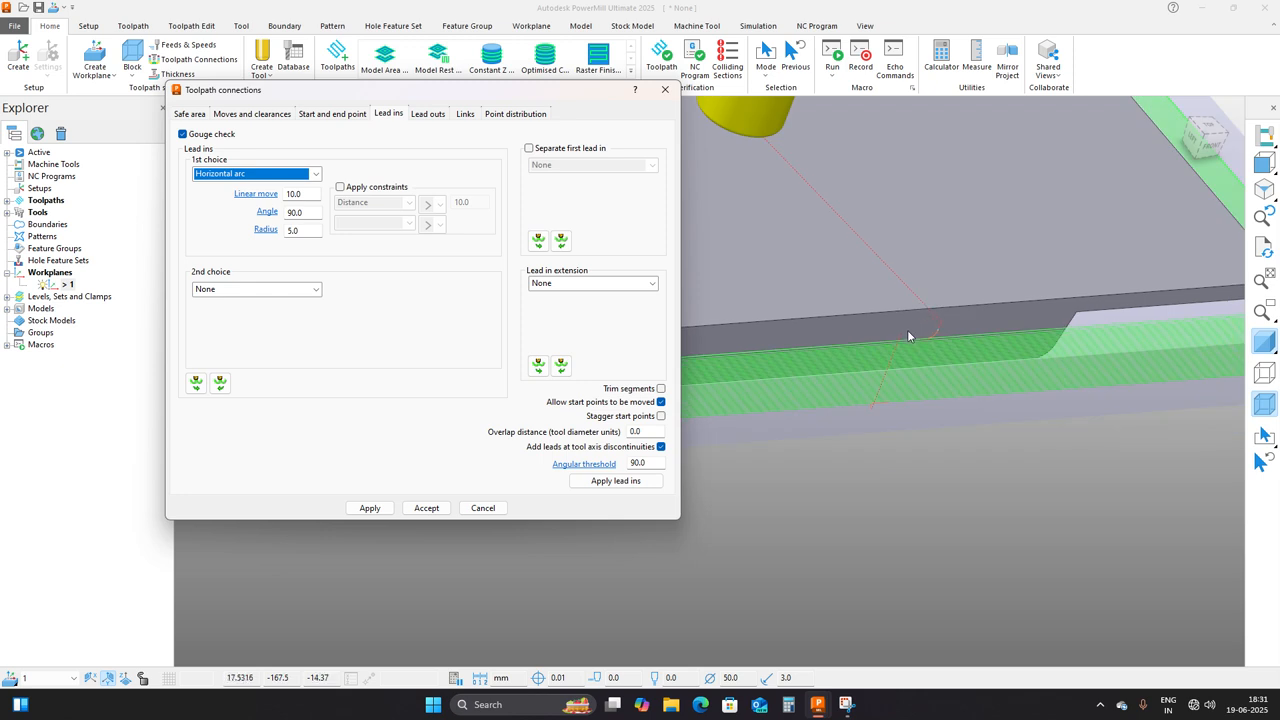
click(196, 385)
click(219, 385)
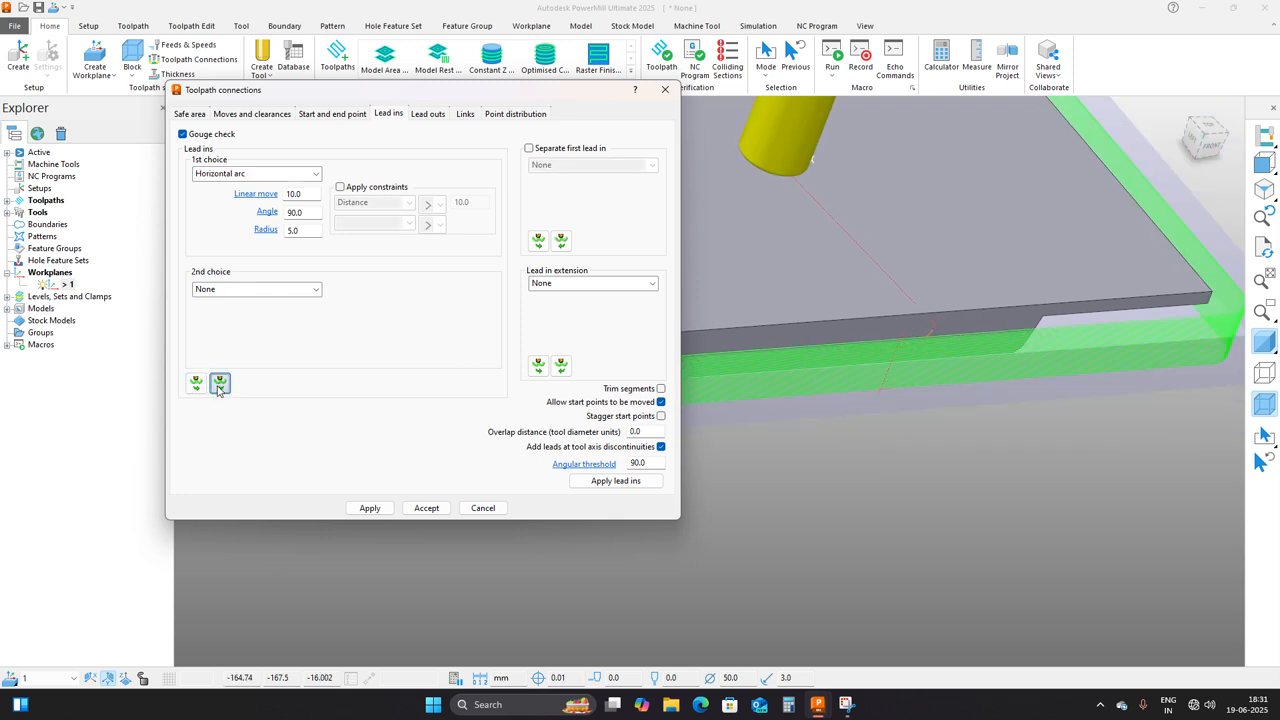
click(374, 512)
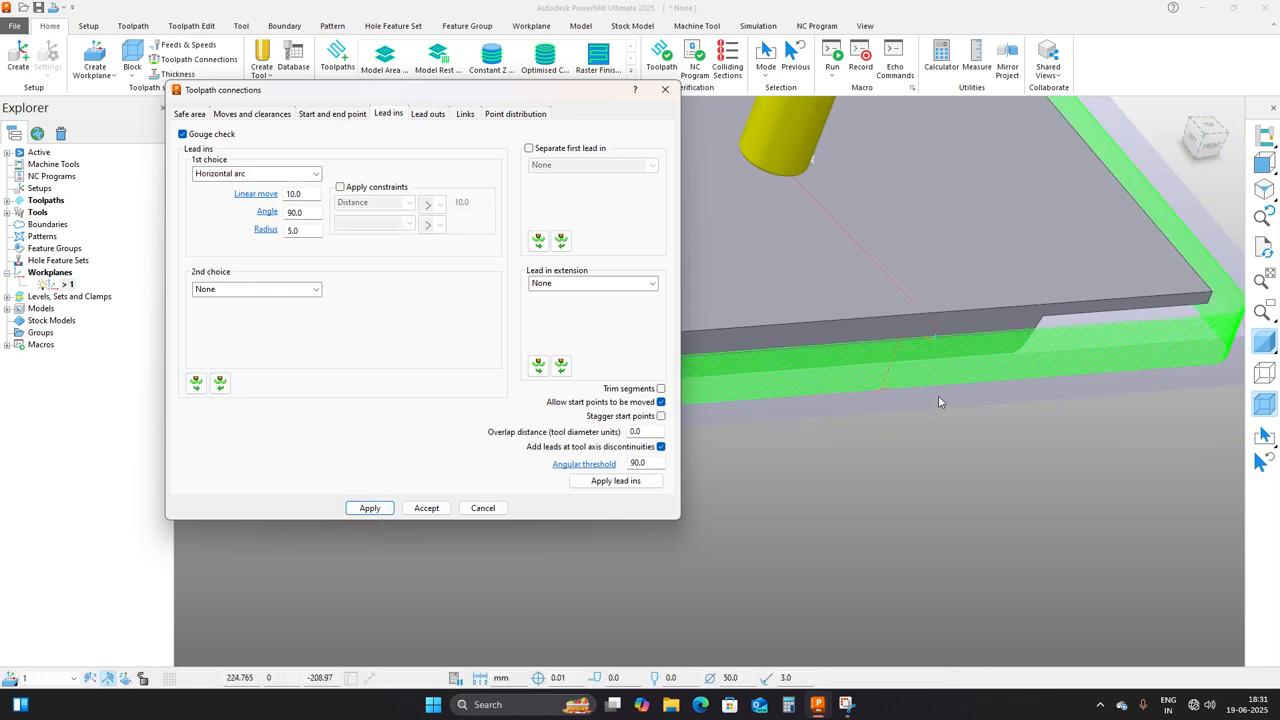
scroll(938, 395, up, 4)
scroll(837, 395, up, 2)
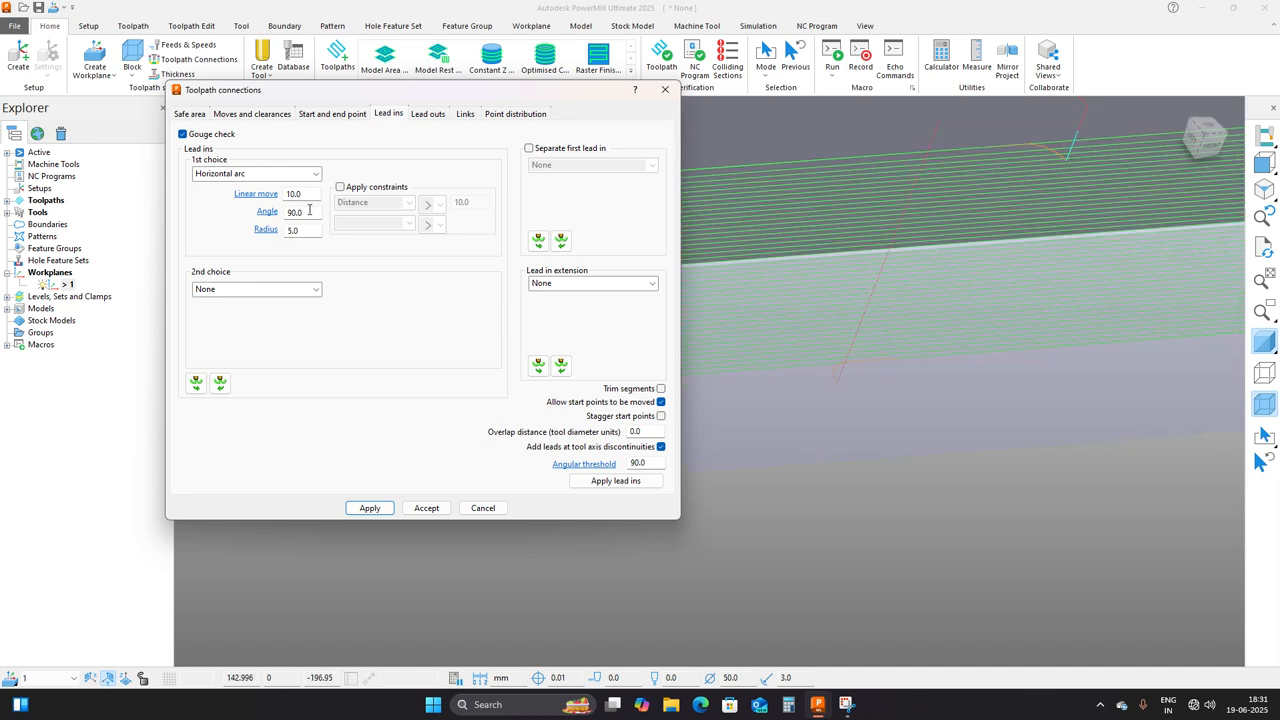
Set the horizontal arc lead-in's linear move to 0, copy it to the lead-out, apply it, and inspect the toolpath.
drag(309, 197, 270, 205)
text(0.0)
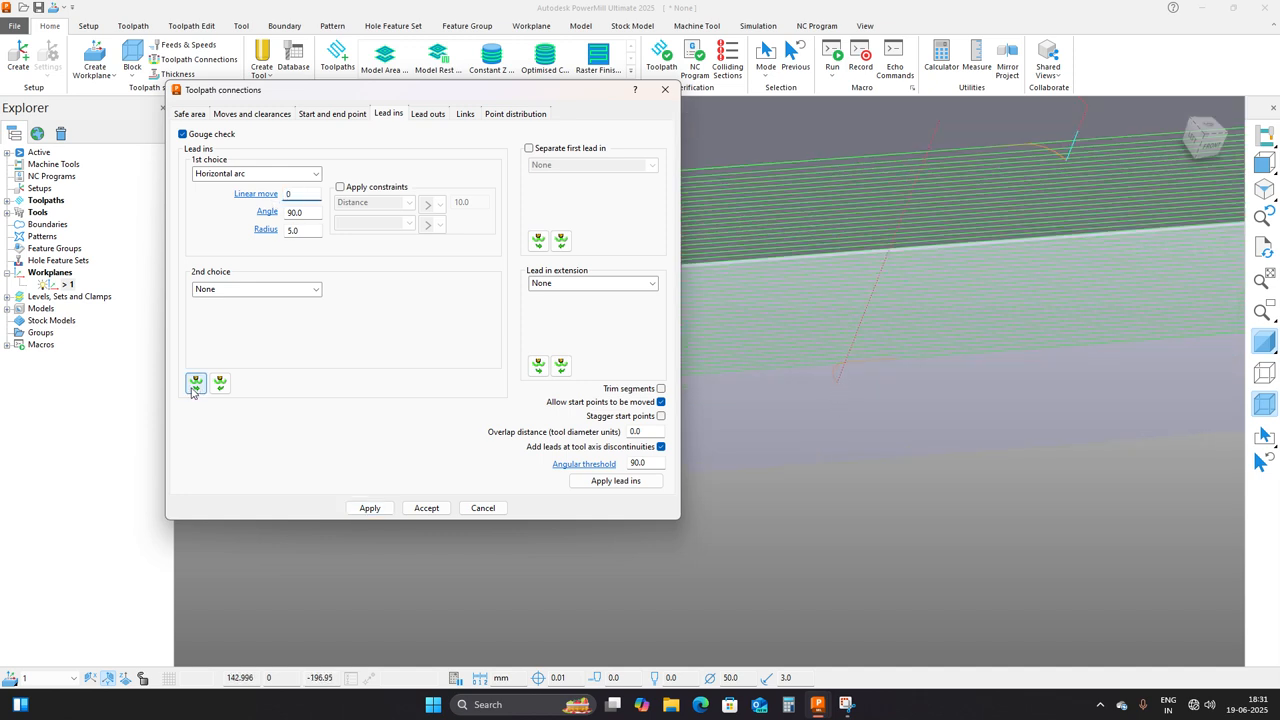
click(382, 510)
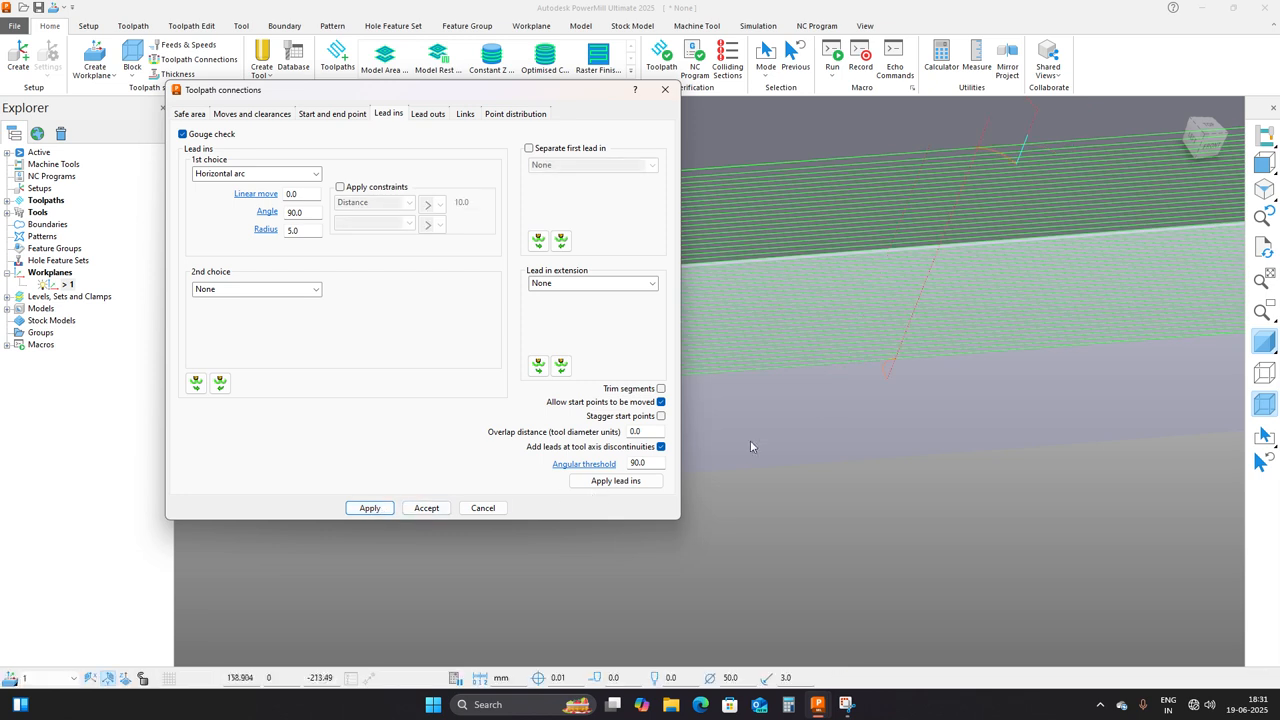
scroll(840, 400, down, 3)
middle_drag(859, 391, 987, 322)
scroll(951, 322, up, 3)
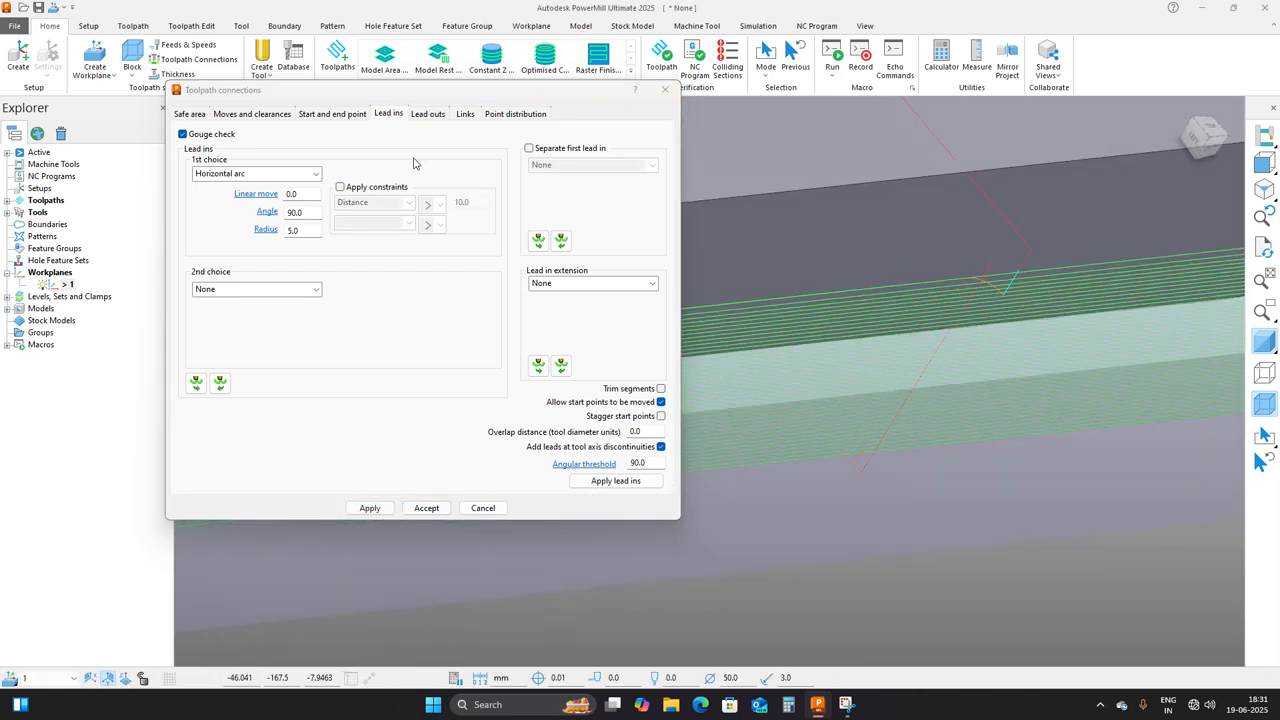
Change the first-choice lead-in to Ramp with a maximum zig angle of 10, apply it, and inspect the ramped entry.
click(244, 174)
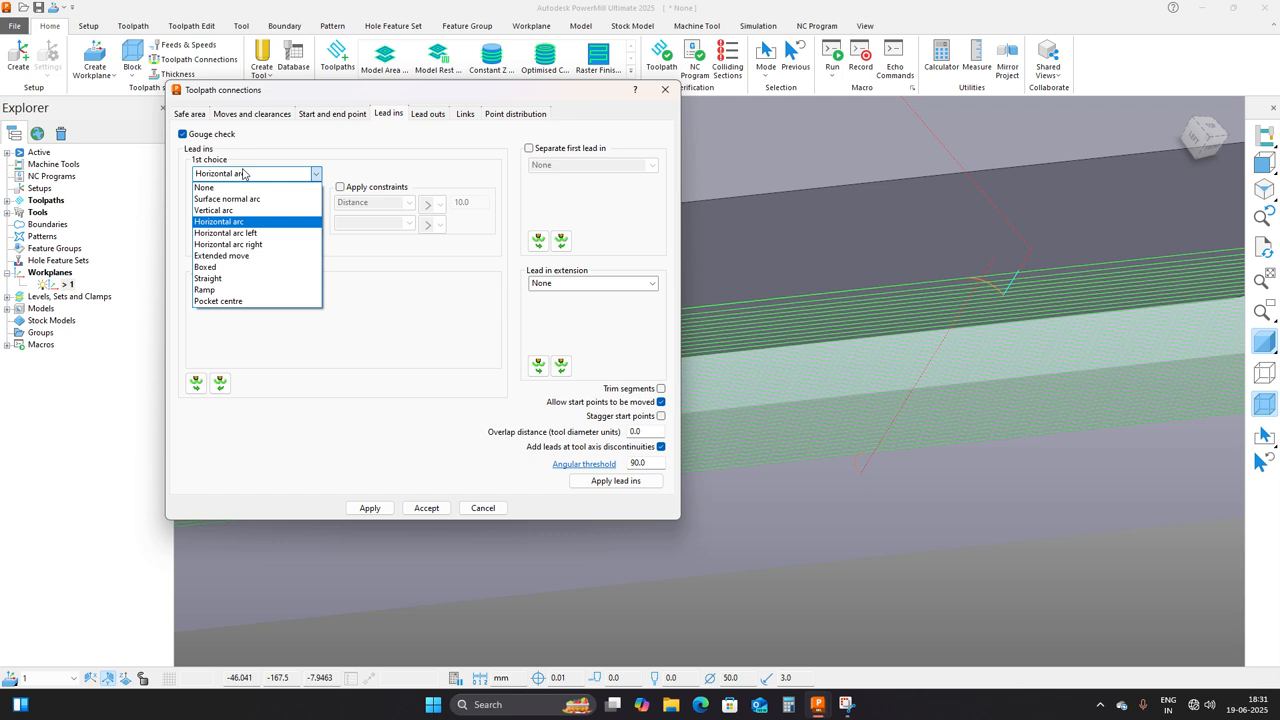
click(266, 292)
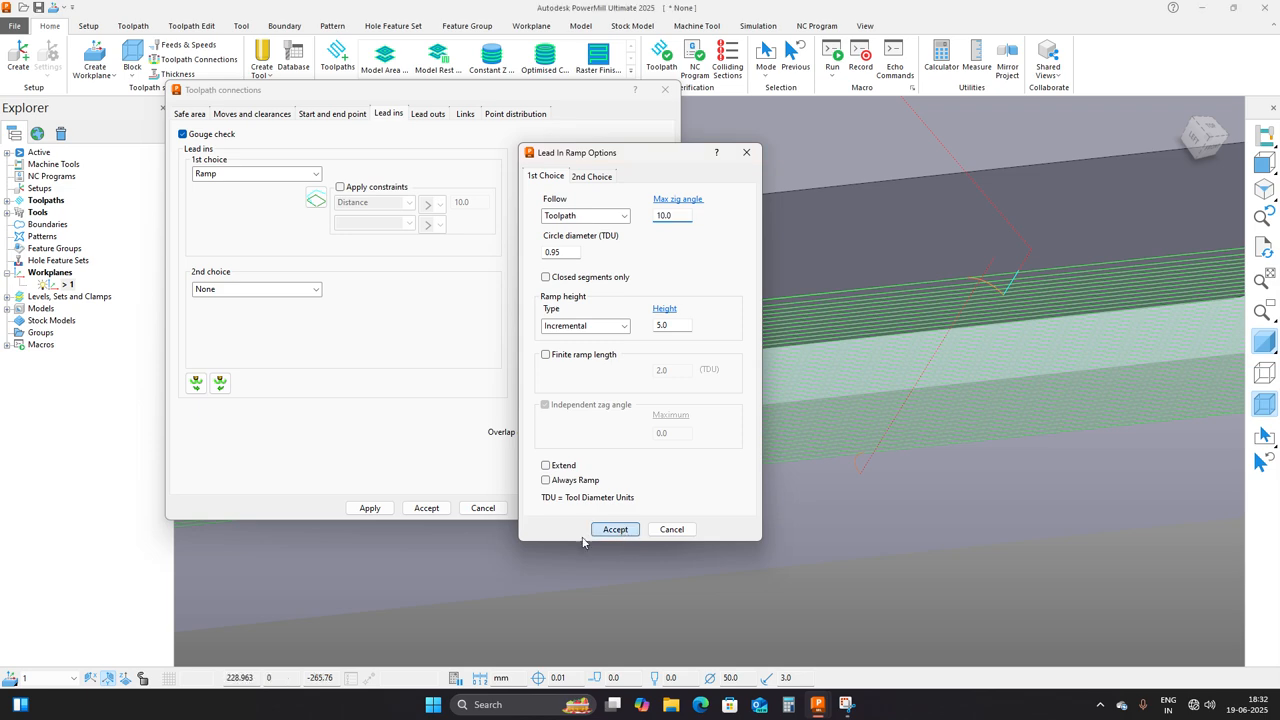
click(615, 529)
click(369, 508)
middle_drag(1019, 371, 991, 307)
scroll(989, 305, up, 3)
scroll(905, 332, down, 3)
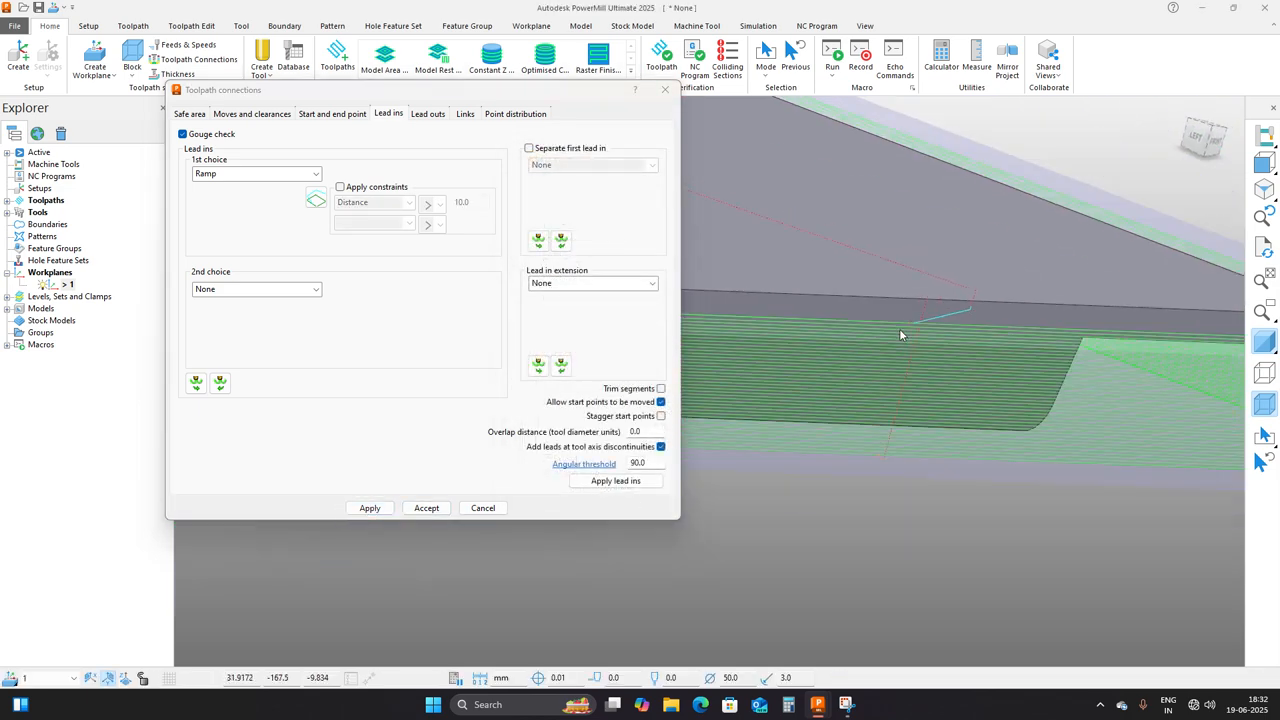
scroll(898, 385, up, 5)
scroll(885, 408, down, 3)
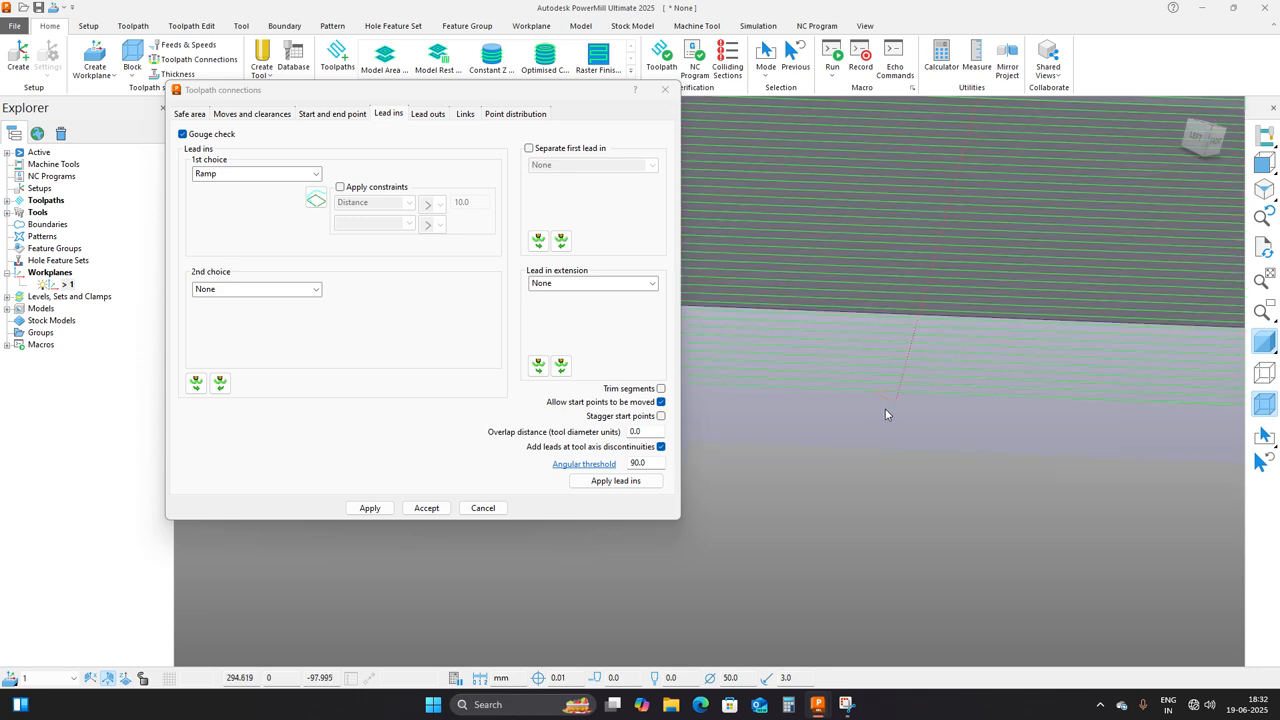
middle_drag(885, 408, 901, 453)
scroll(901, 453, down, 2)
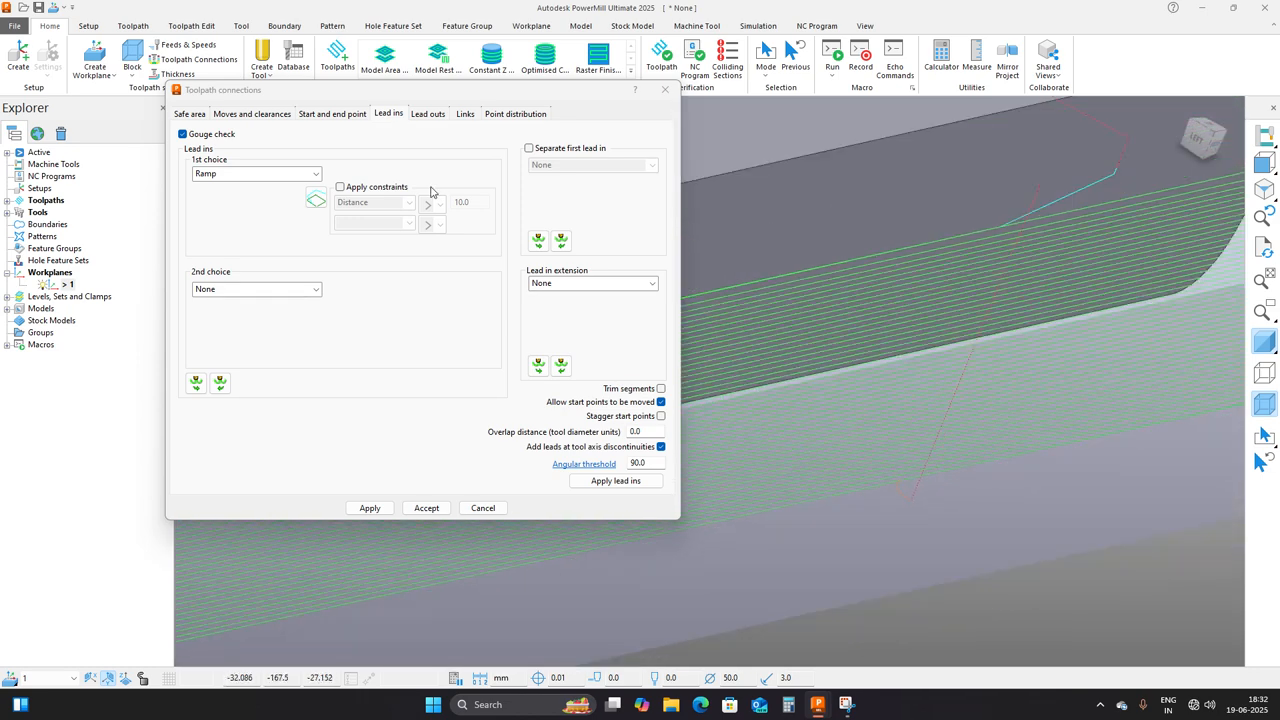
Set the first-choice lead-in to None, apply it, and accept the toolpath connections.
click(307, 177)
click(293, 187)
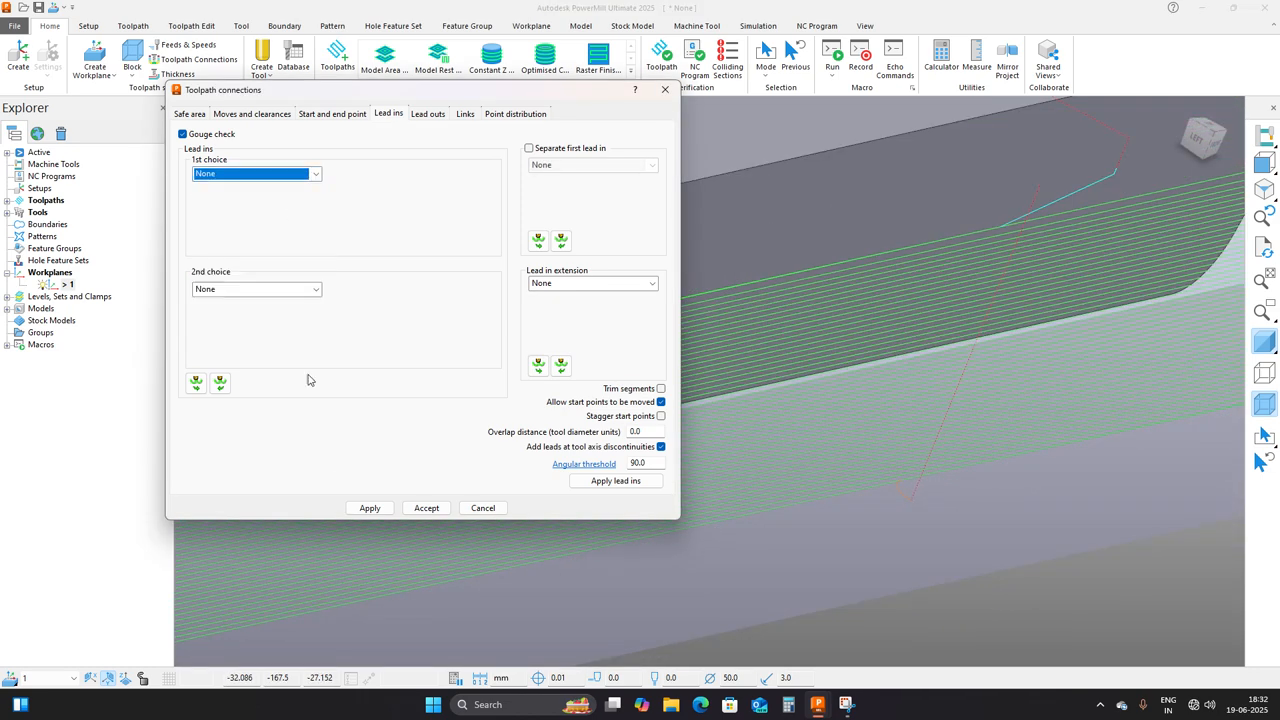
click(369, 508)
click(426, 508)
Reopen the settings of the 1-50bull toolpath for editing.
scroll(906, 405, down, 4)
middle_drag(906, 405, 729, 470)
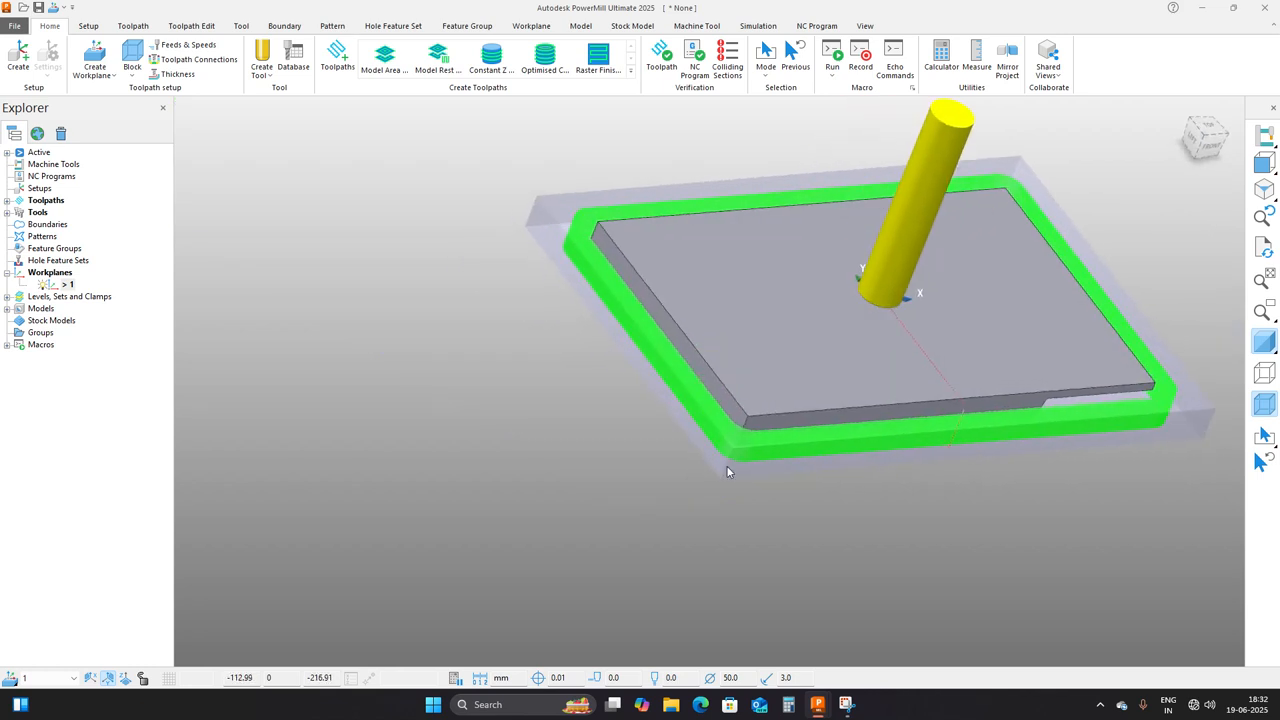
middle_drag(710, 381, 811, 426)
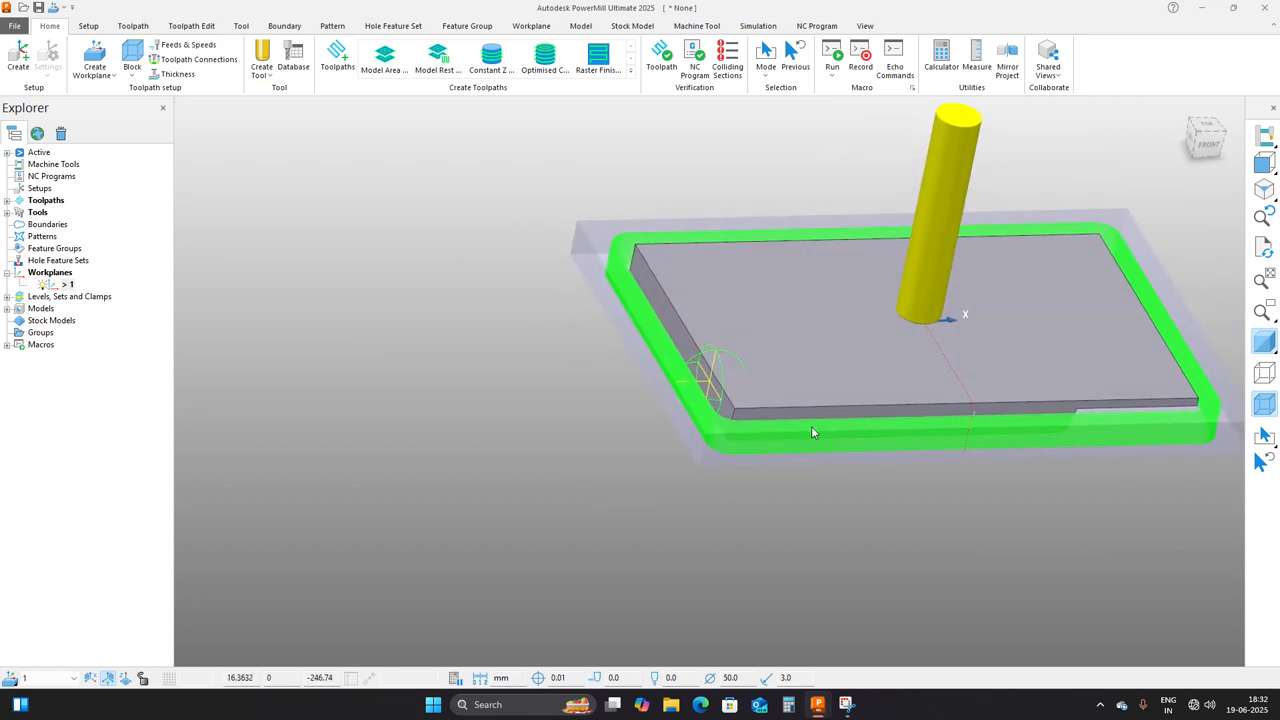
middle_drag(811, 425, 663, 380)
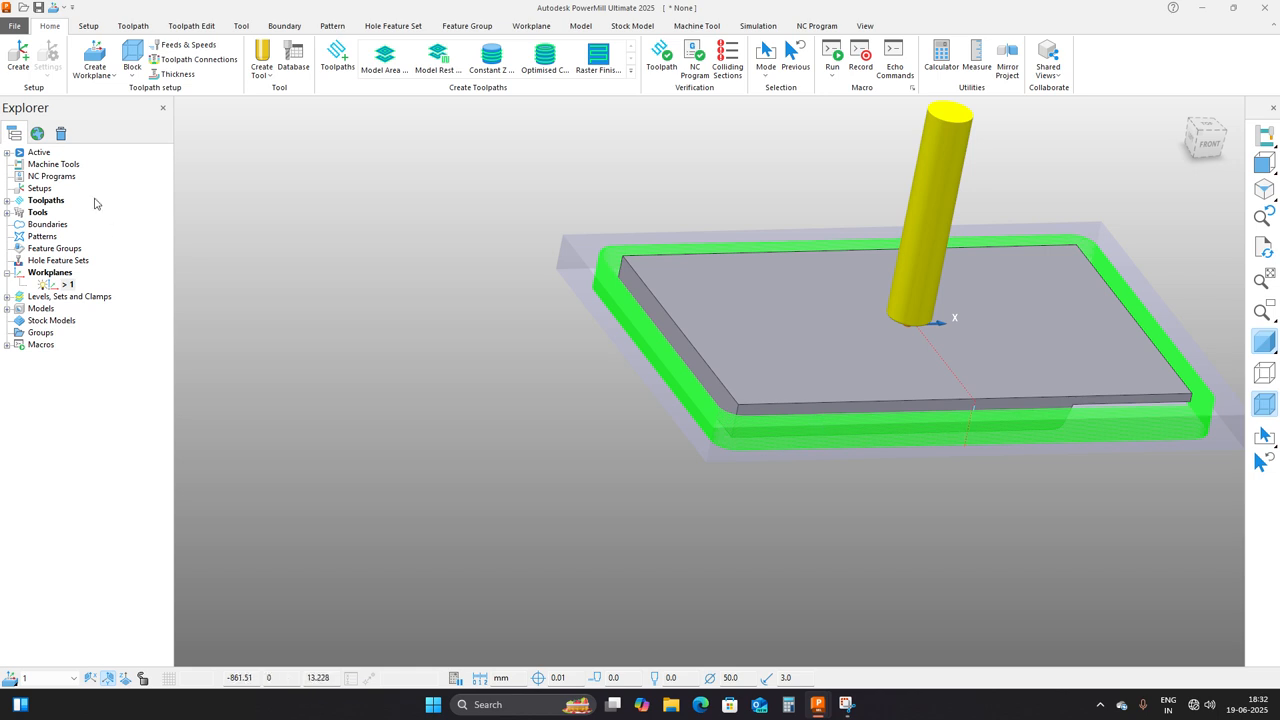
click(7, 200)
right_click(70, 212)
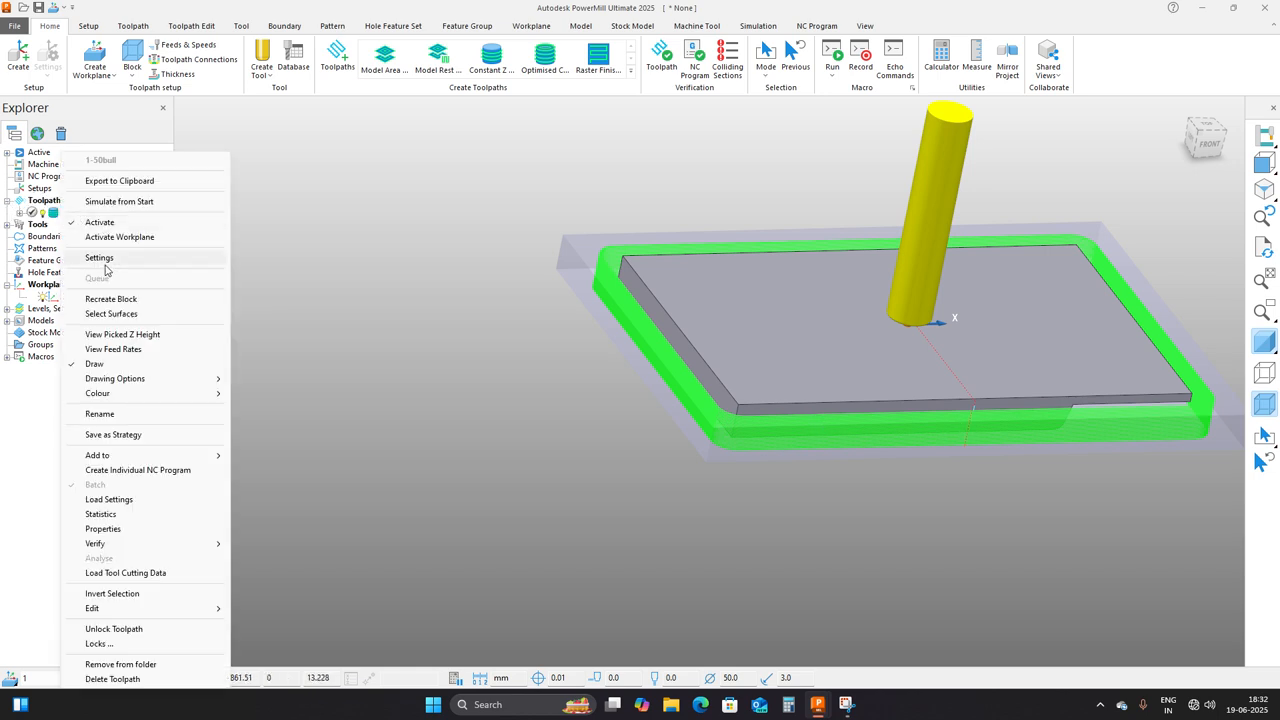
click(113, 260)
click(201, 156)
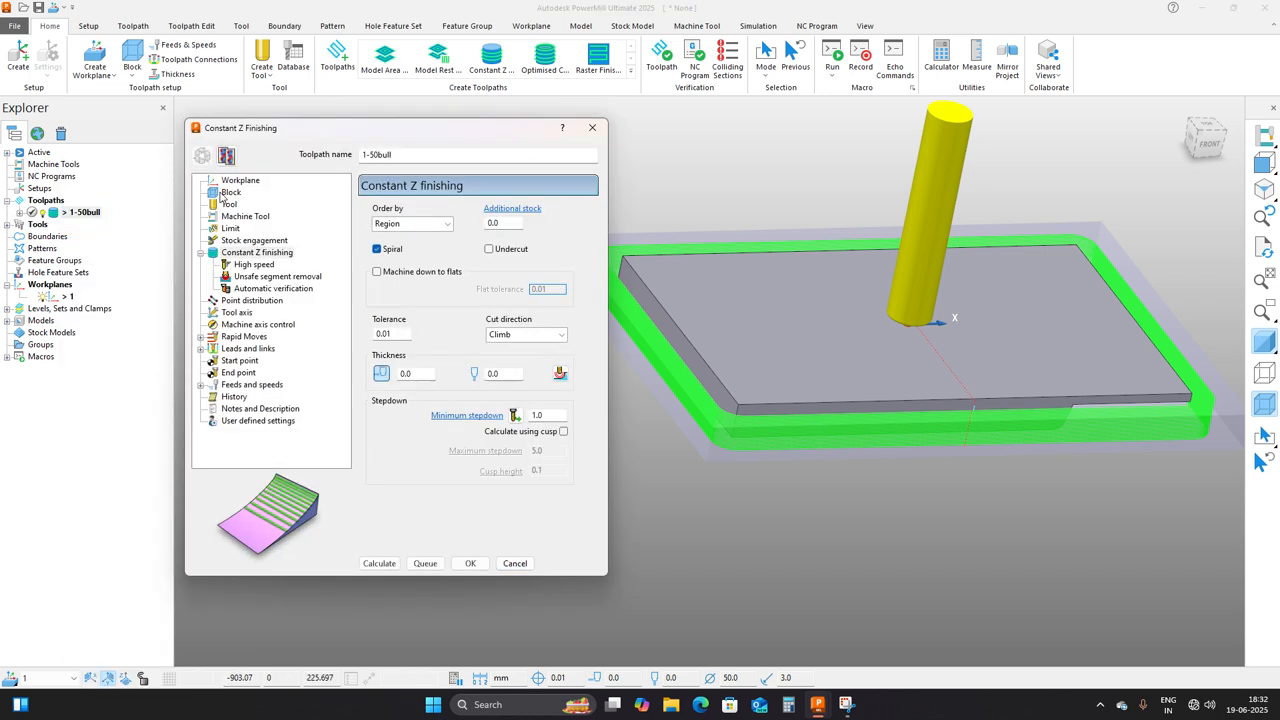
Recalculate the toolpath's block with an expansion of 0 and set its X length to 635 mm.
click(229, 192)
click(454, 457)
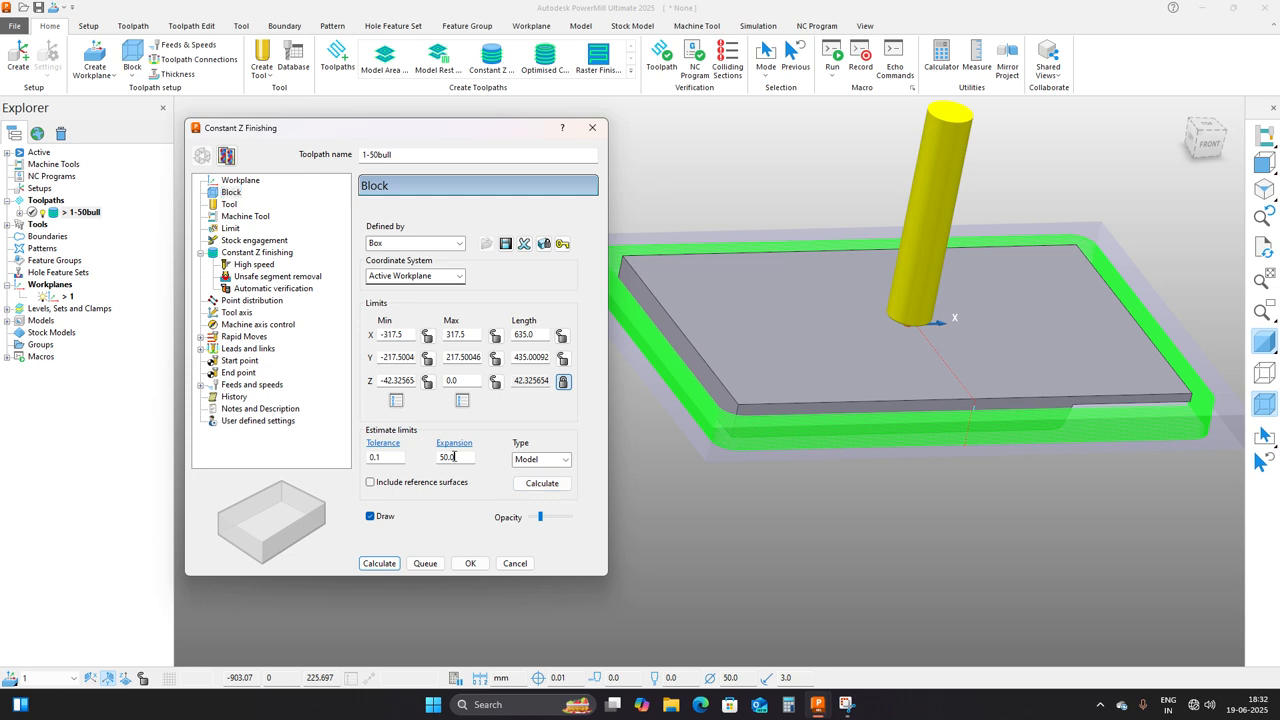
text(0)
click(541, 483)
scroll(645, 431, down, 3)
click(538, 333)
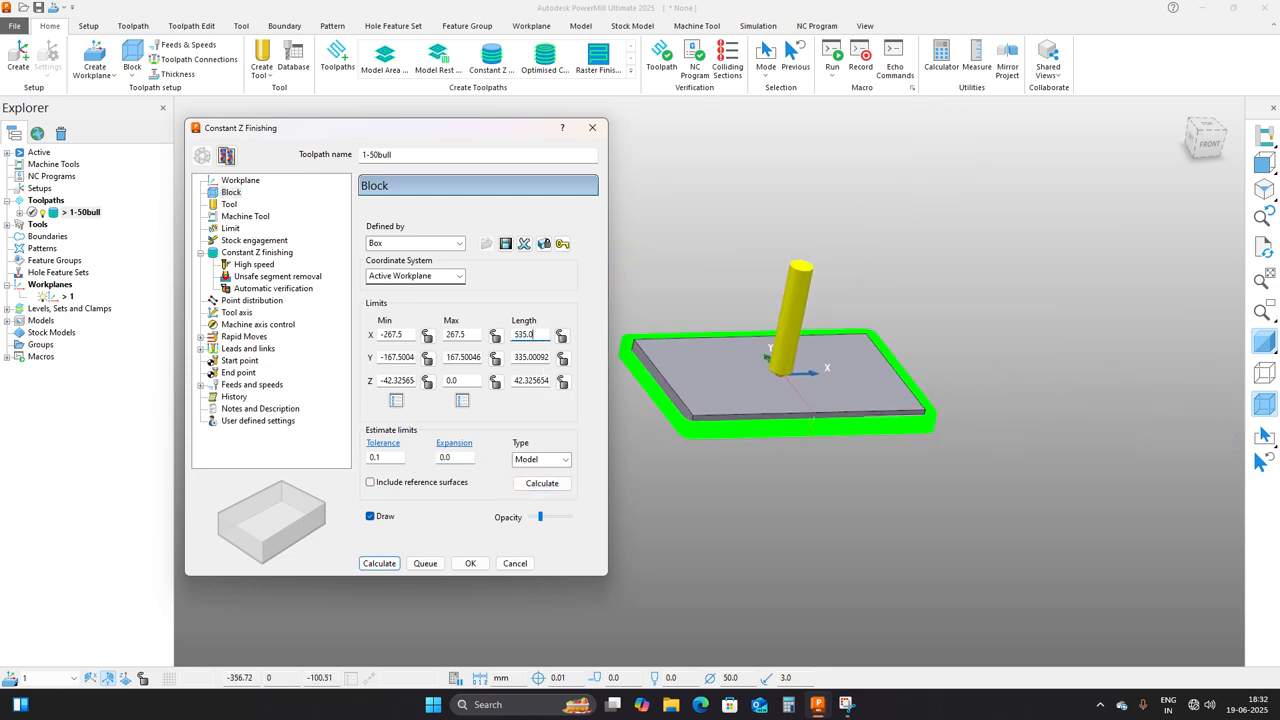
key(Return)
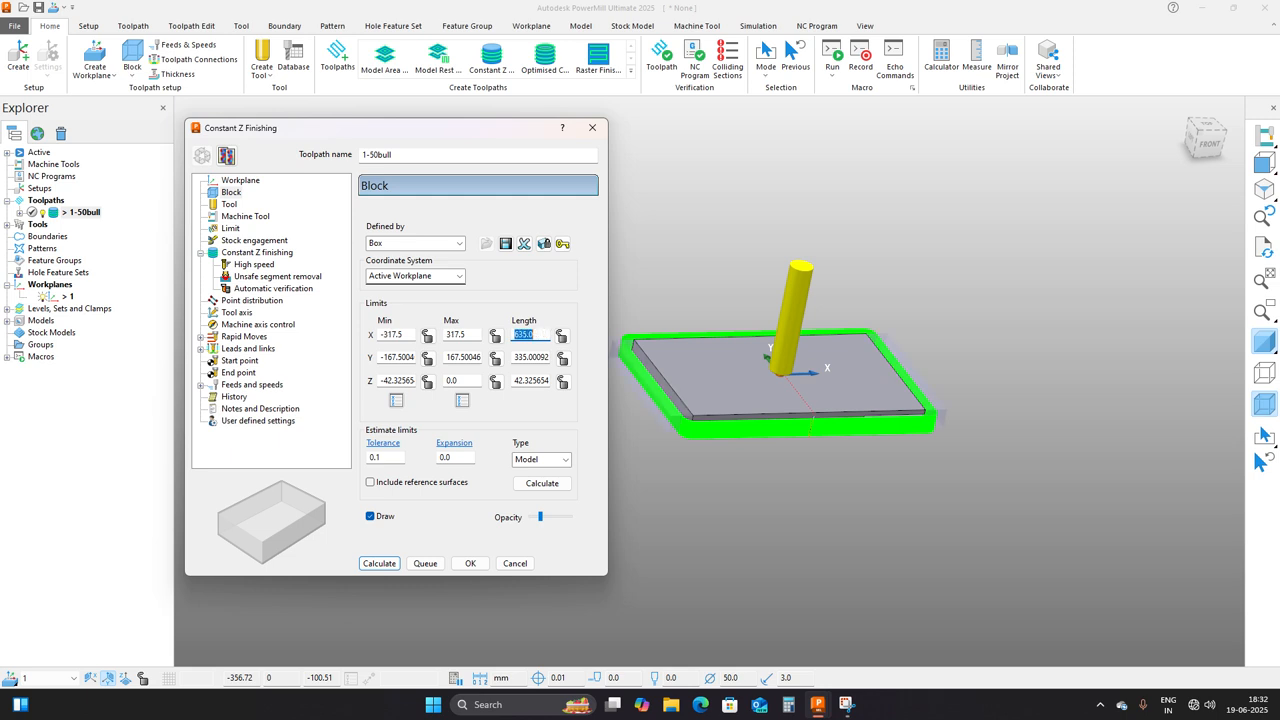
Set the Constant Z finishing cut direction to Any and recalculate the toolpath.
click(272, 254)
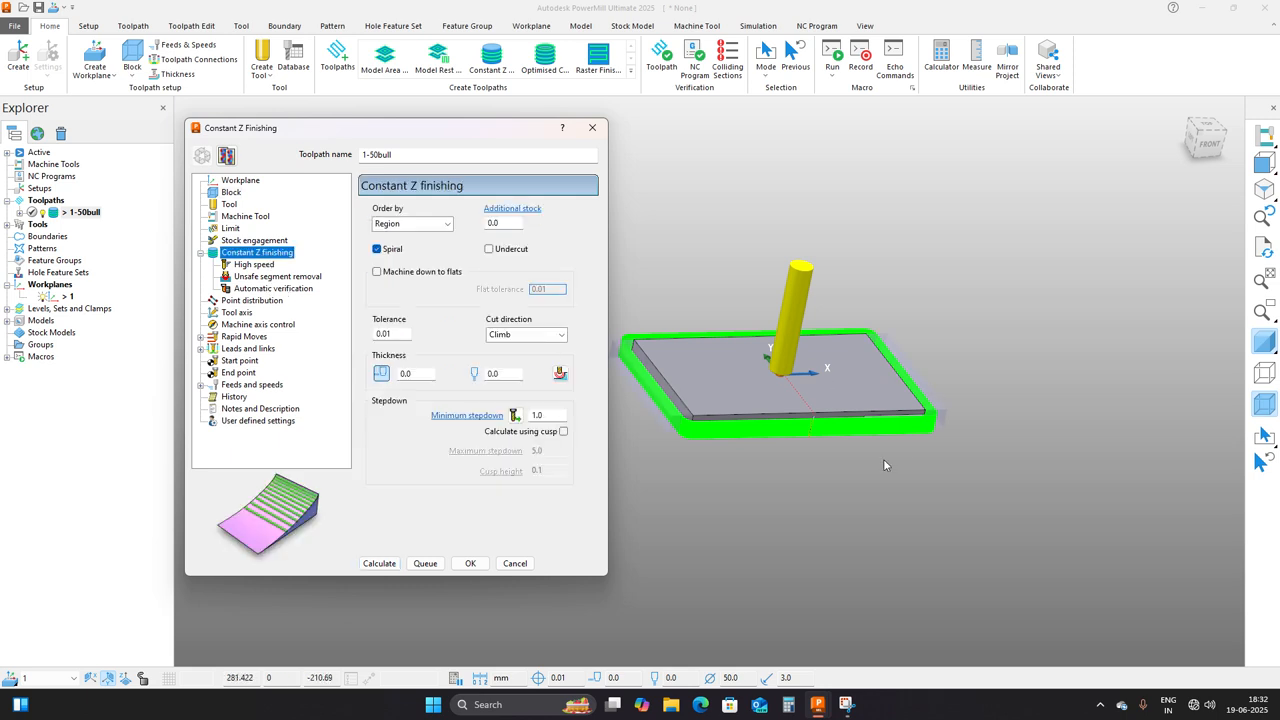
scroll(673, 451, up, 2)
scroll(673, 445, up, 2)
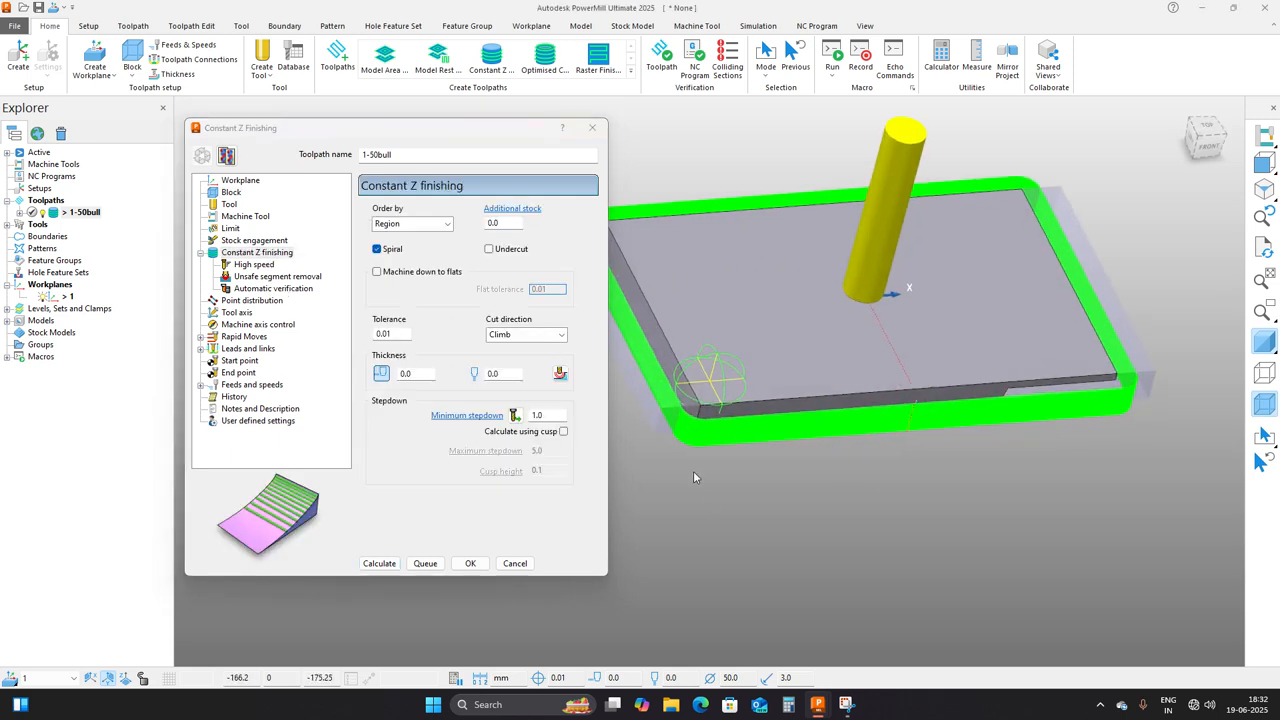
click(526, 334)
click(515, 372)
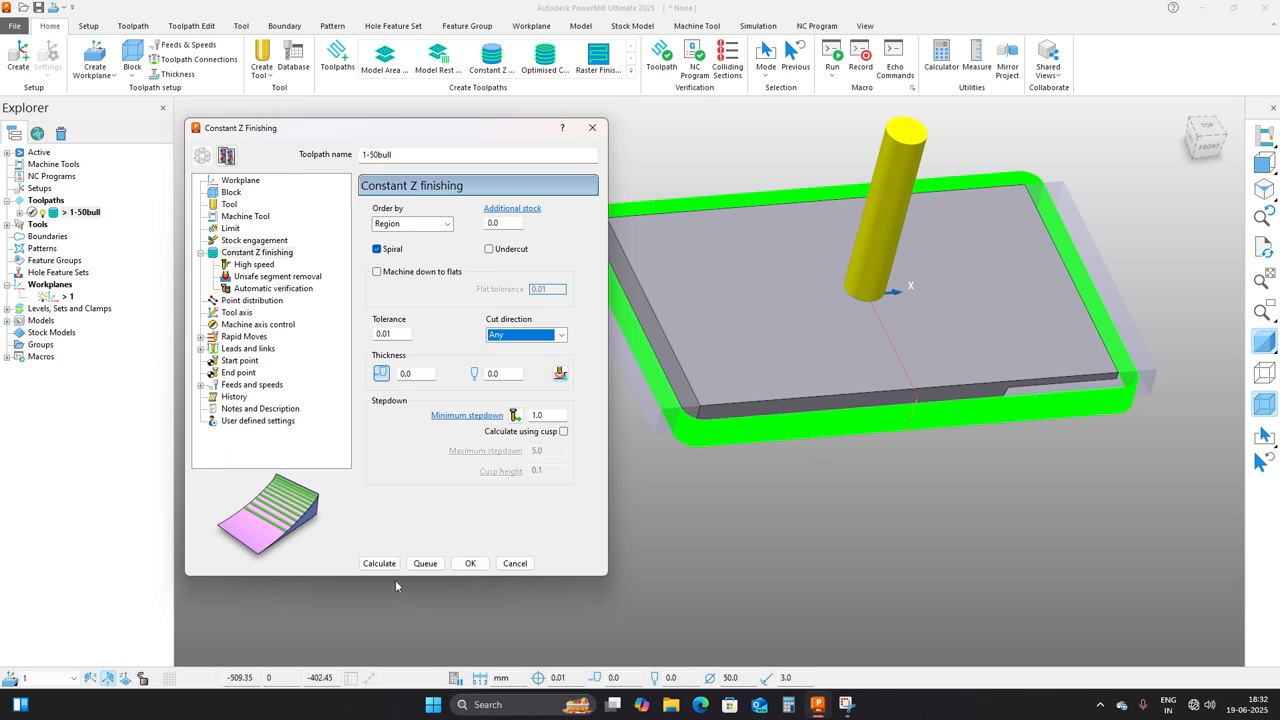
click(380, 563)
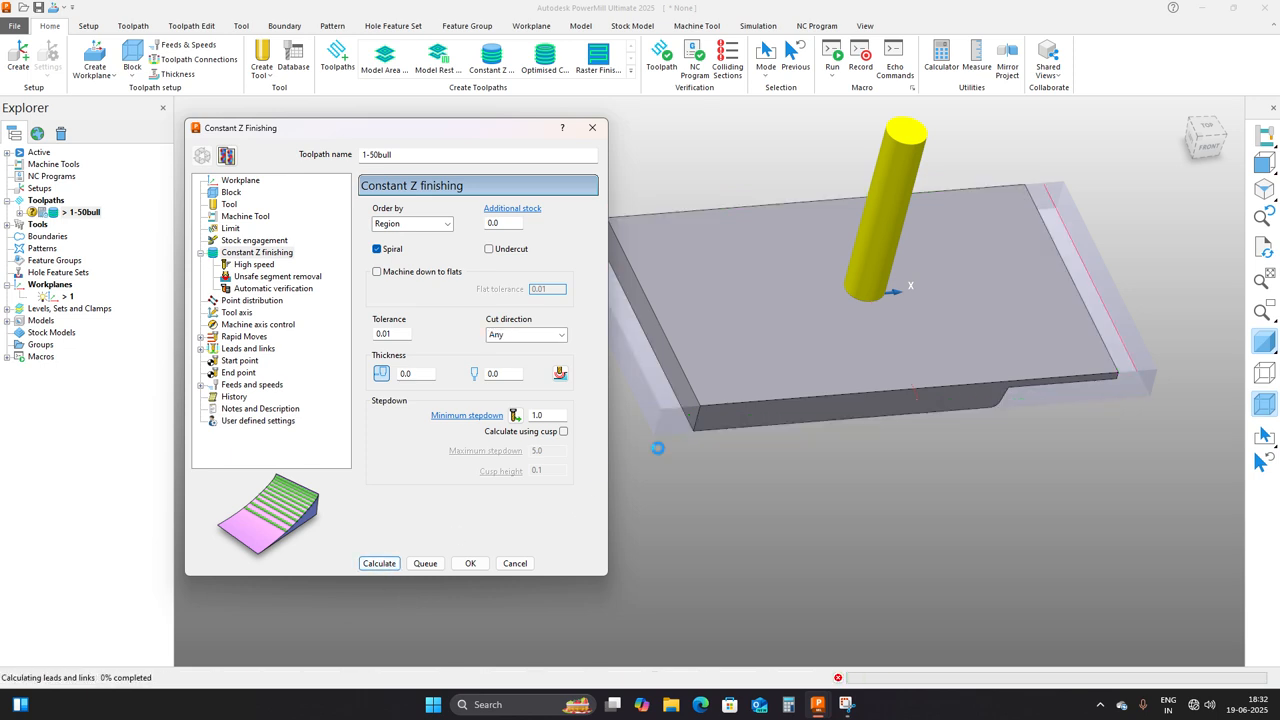
Set the 1-50bull toolpath's Constant Z cut direction to Climb and recalculate it.
scroll(819, 424, down, 2)
scroll(731, 351, up, 6)
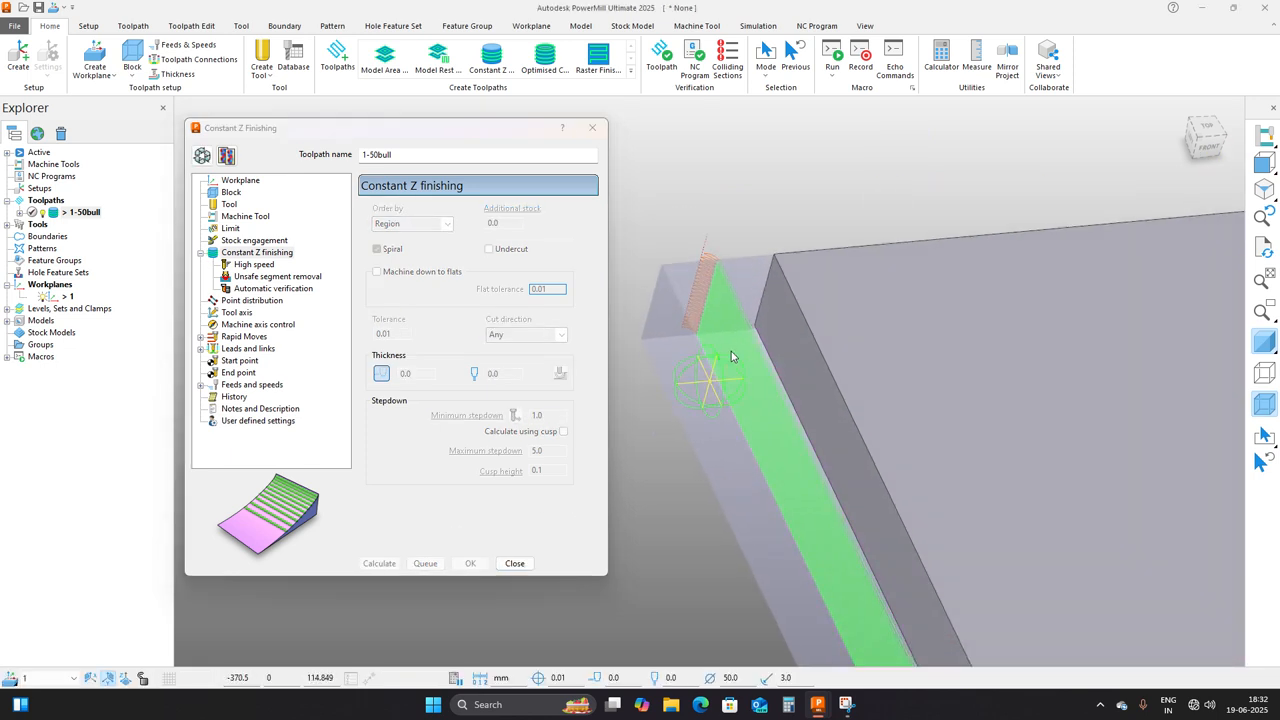
scroll(720, 380, down, 8)
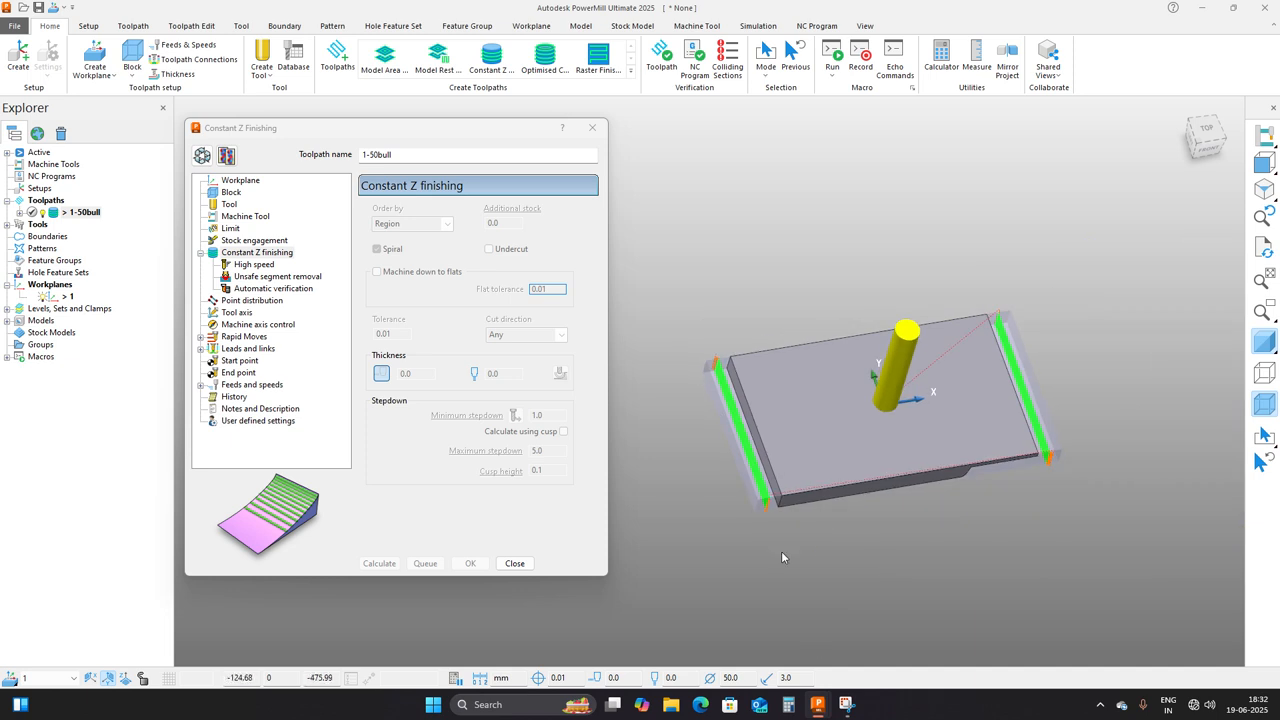
scroll(758, 498, up, 2)
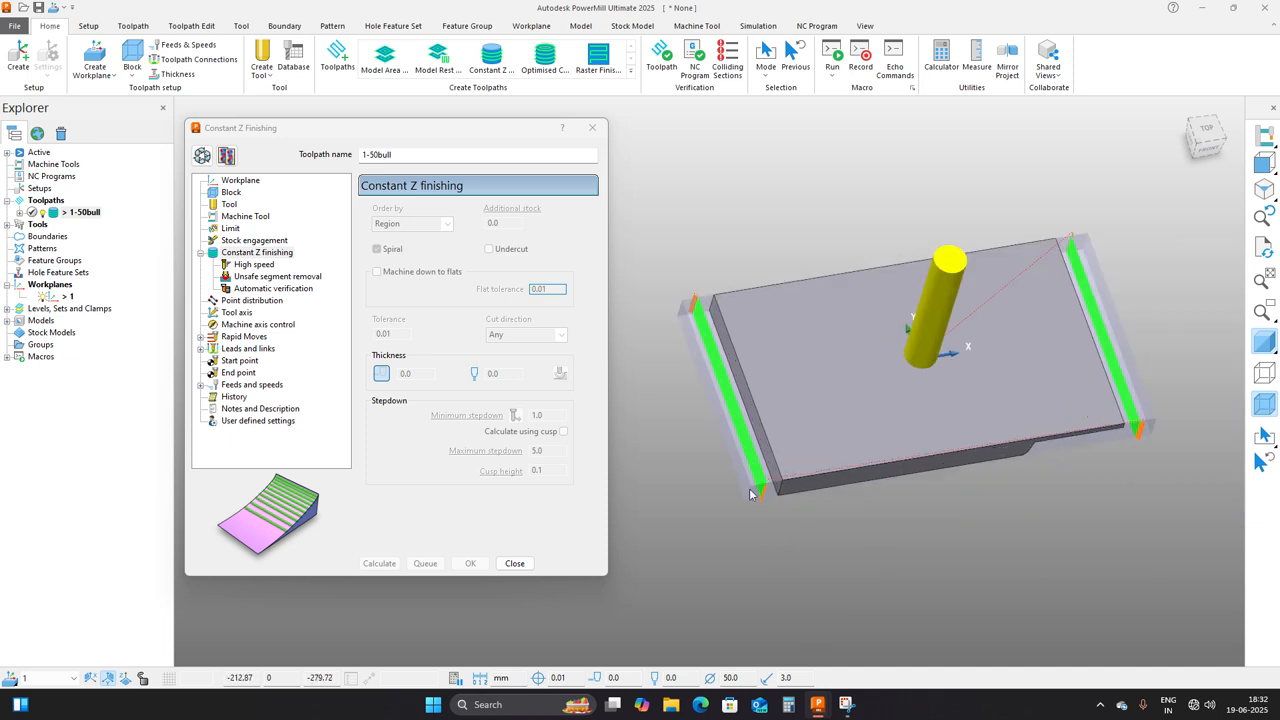
scroll(750, 494, up, 1)
scroll(790, 483, down, 1)
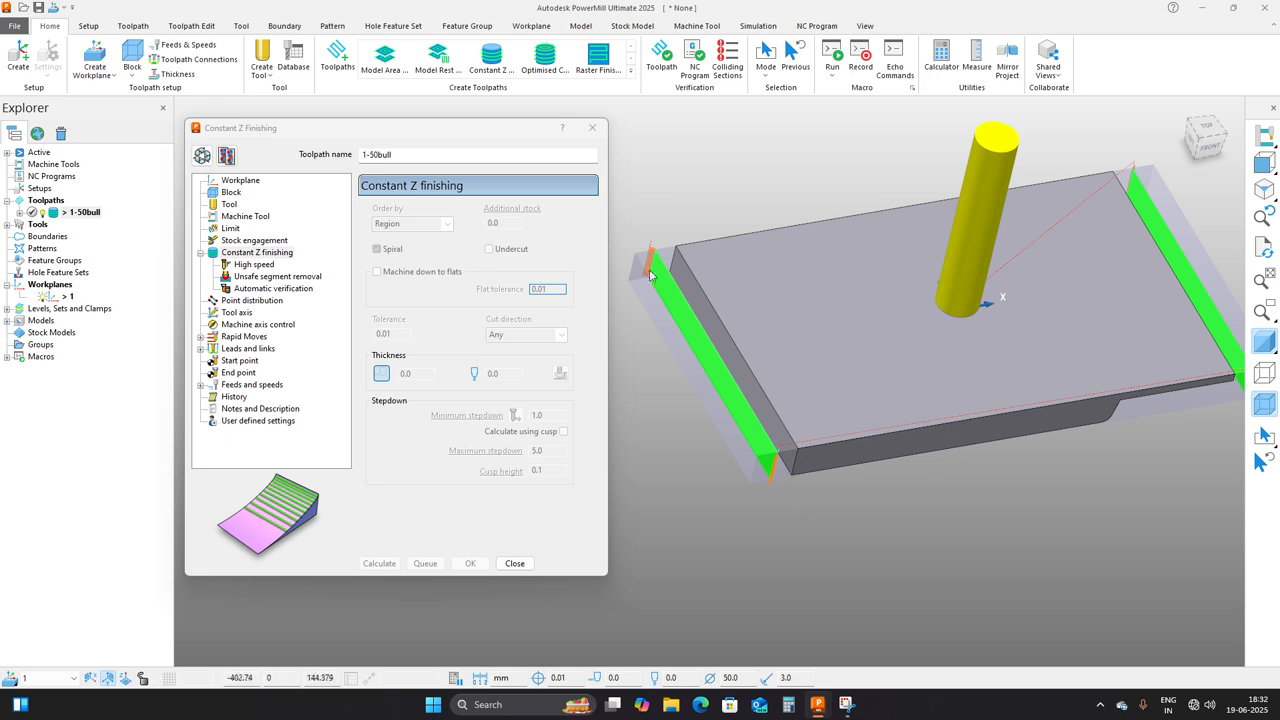
click(202, 155)
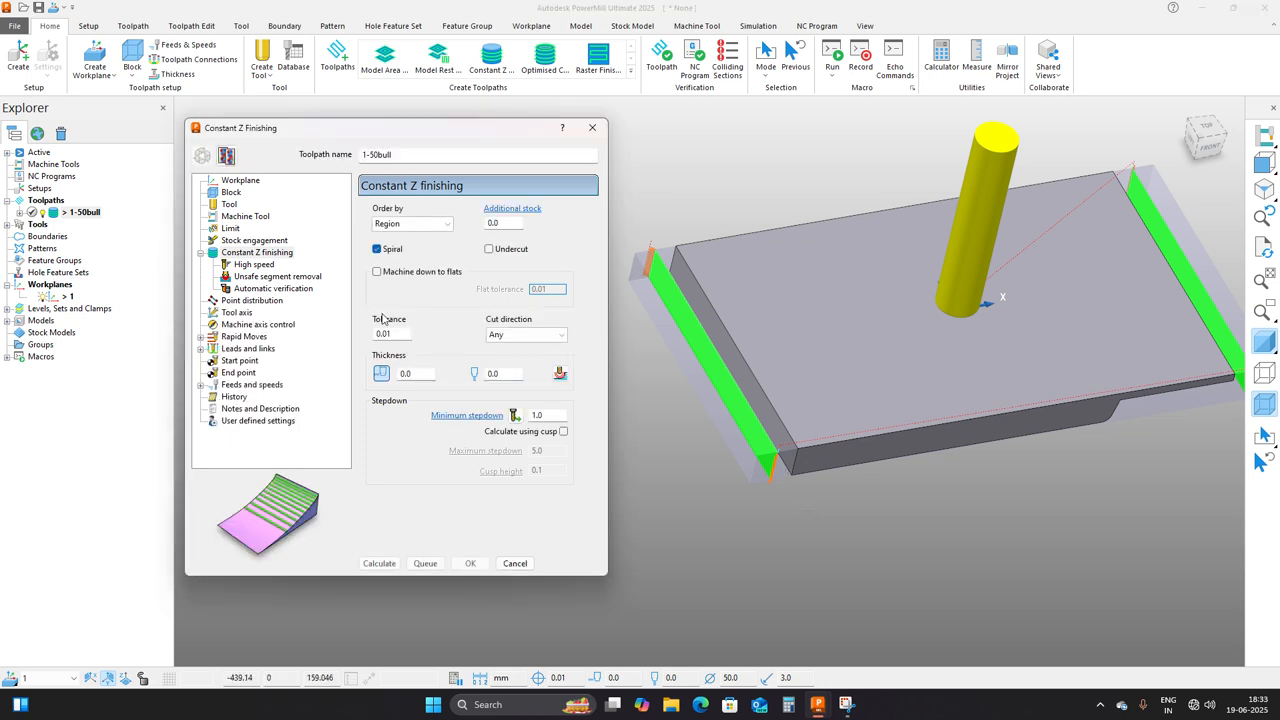
click(526, 334)
click(515, 360)
click(385, 565)
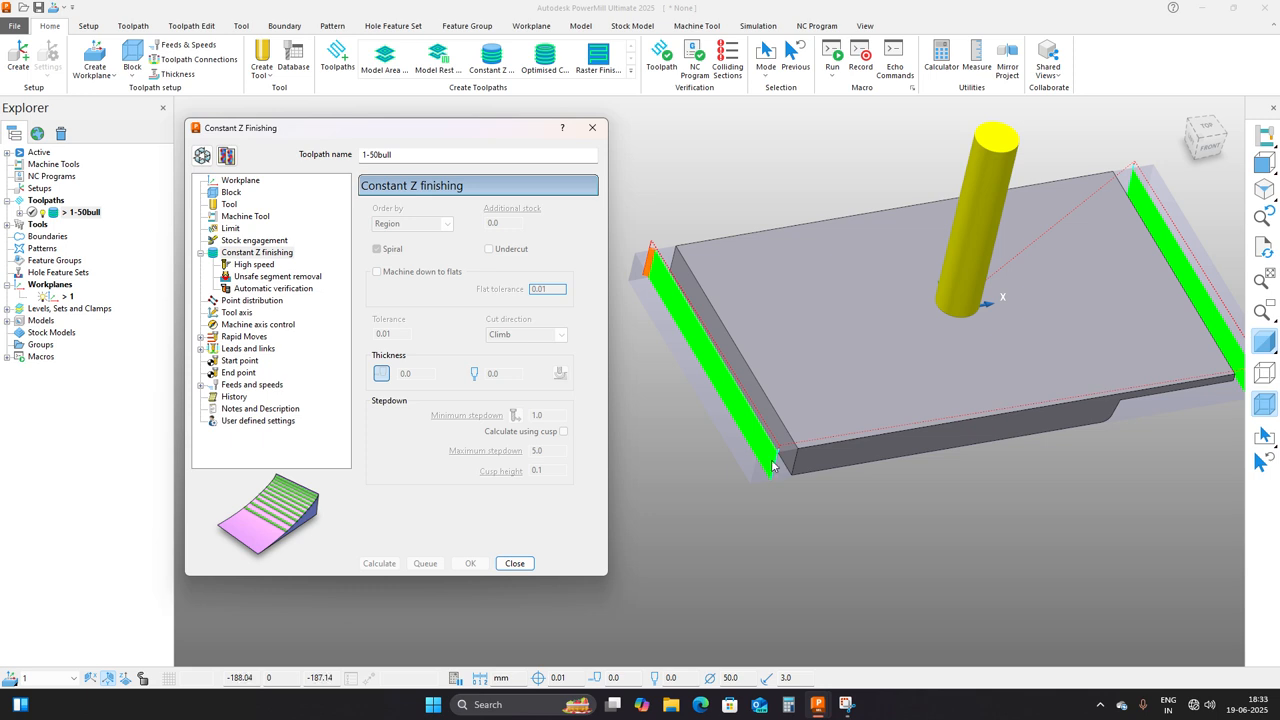
Inspect the climb passes along the plate edge, return the cut direction to Any, and recalculate the toolpath.
scroll(770, 466, up, 5)
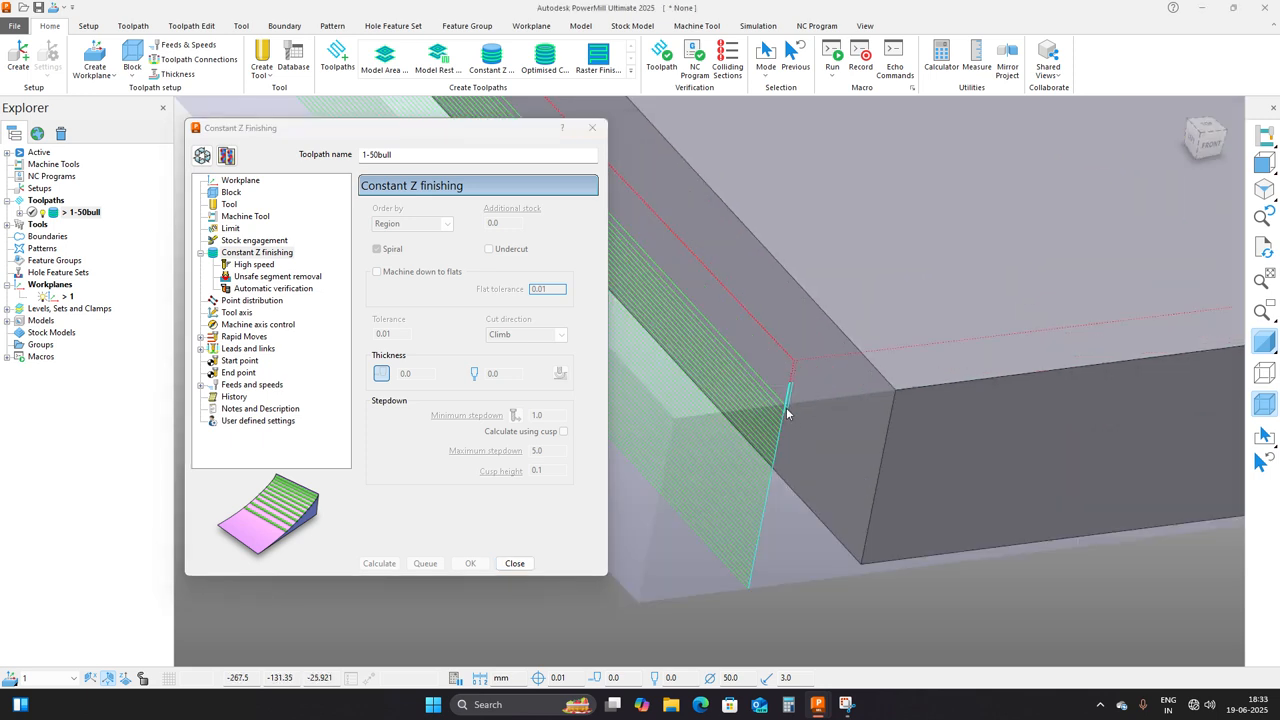
scroll(787, 413, down, 3)
scroll(825, 260, up, 2)
scroll(766, 228, up, 2)
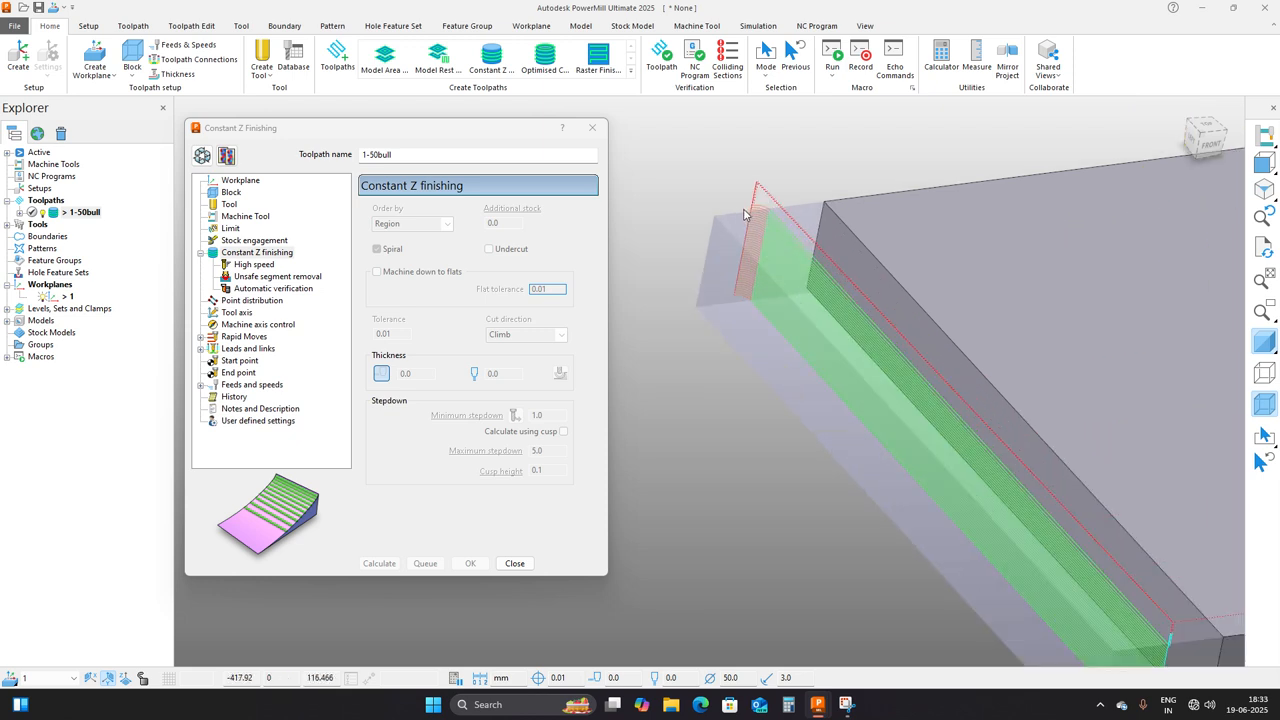
scroll(800, 245, down, 3)
scroll(966, 424, up, 4)
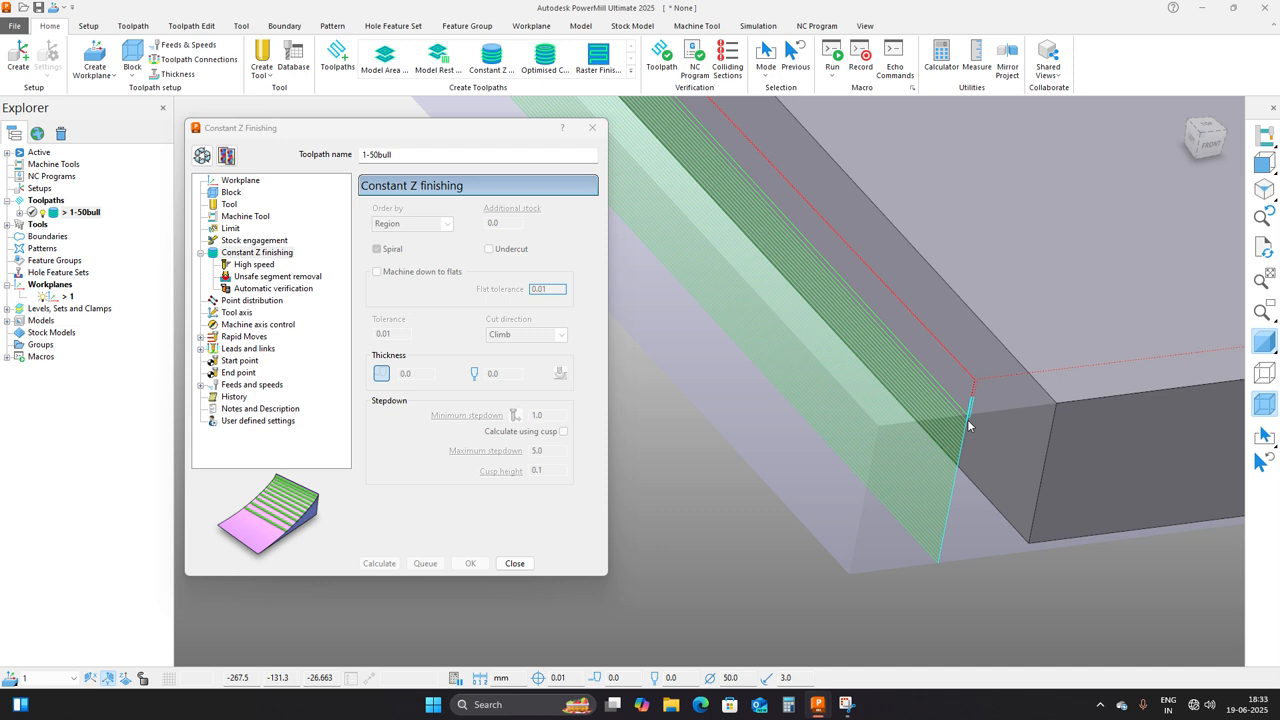
scroll(968, 425, down, 2)
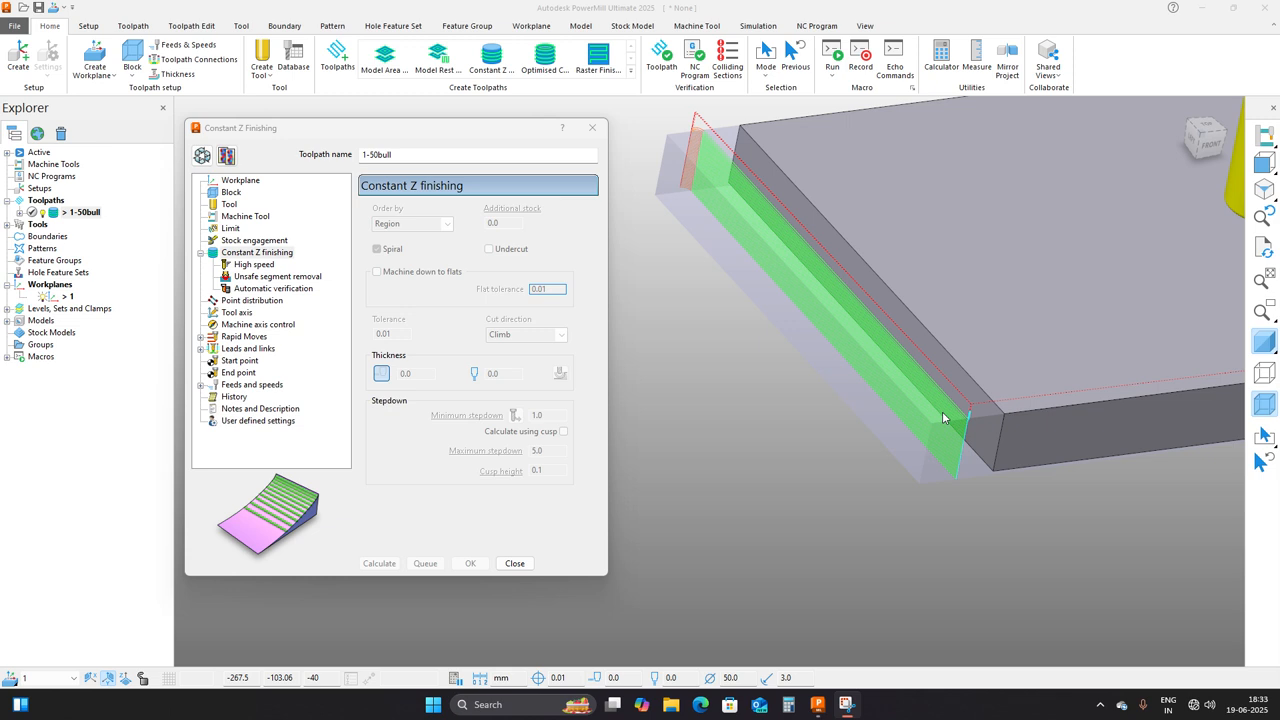
click(202, 155)
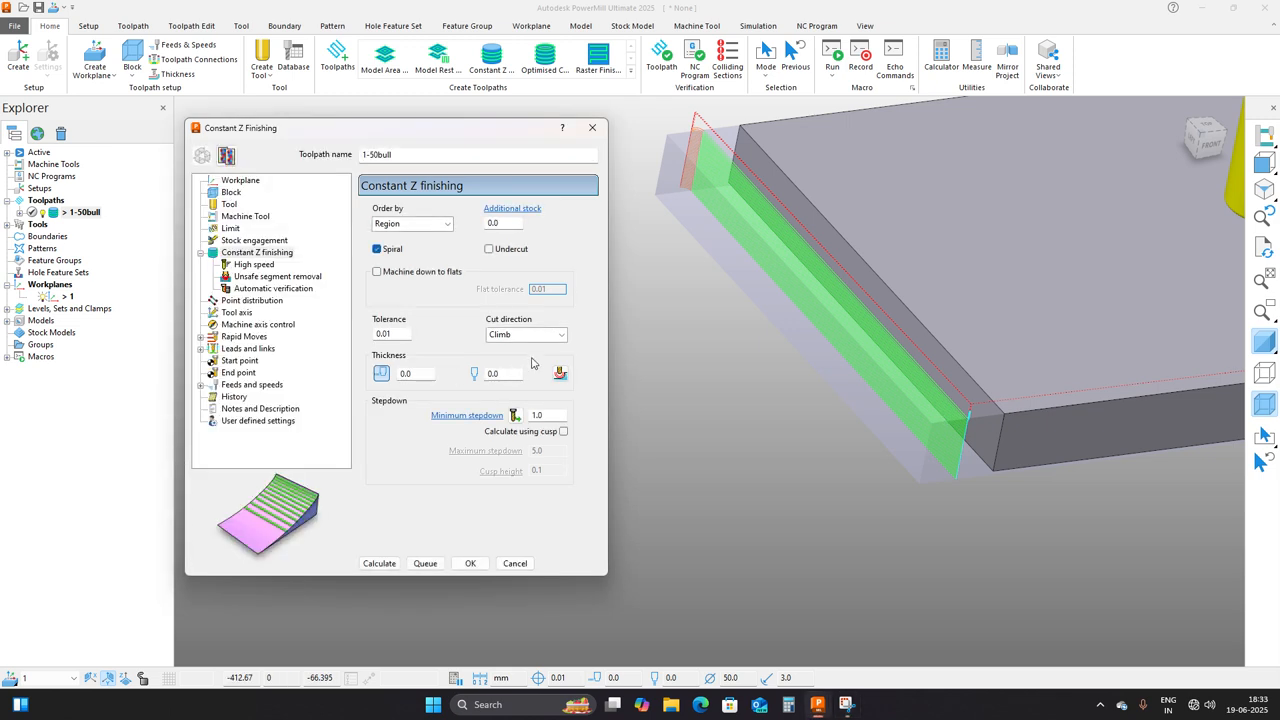
click(548, 335)
click(527, 371)
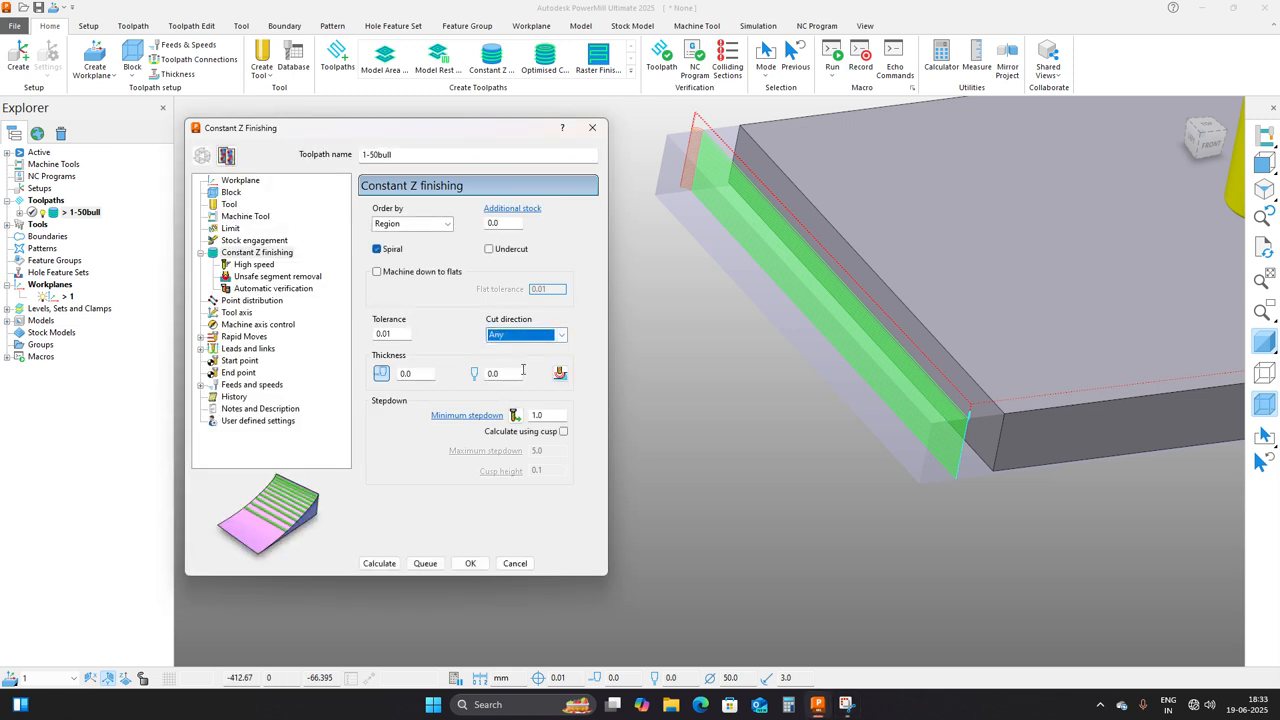
click(379, 565)
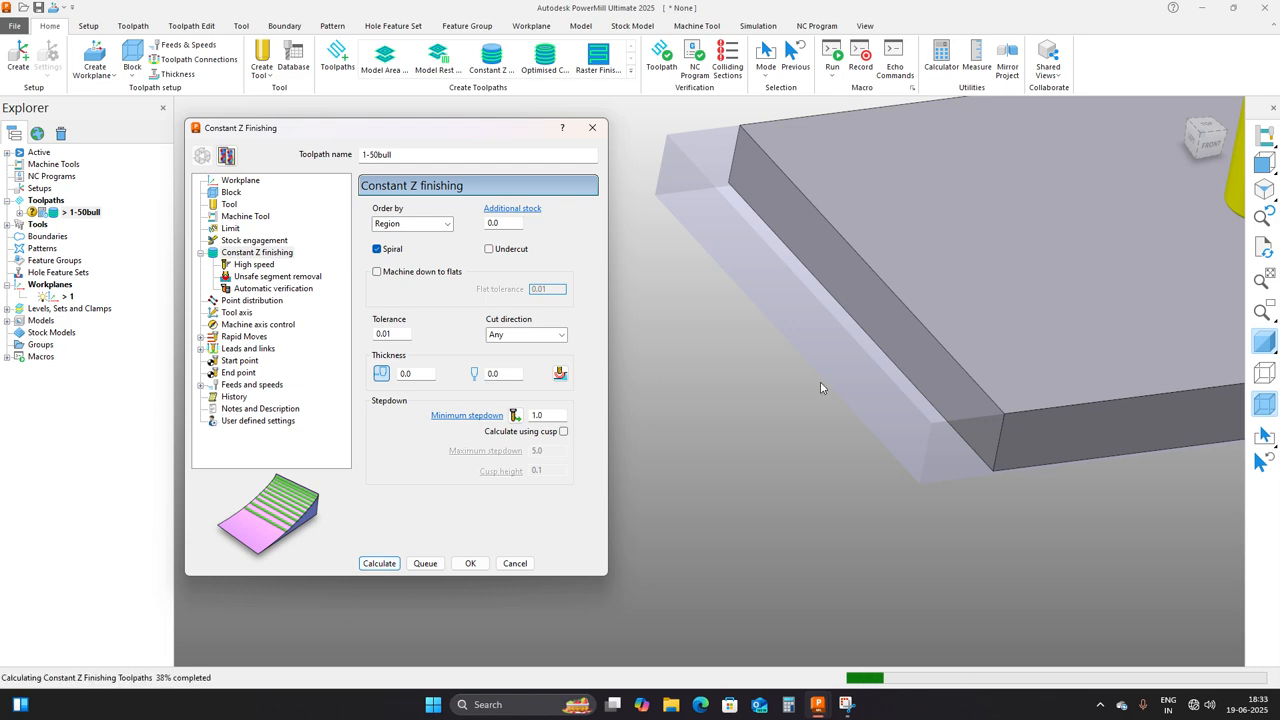
Set the block's minimum Z limit to -10, recalculate the 1-50bull toolpath, and close its settings.
scroll(817, 388, down, 3)
scroll(875, 428, up, 8)
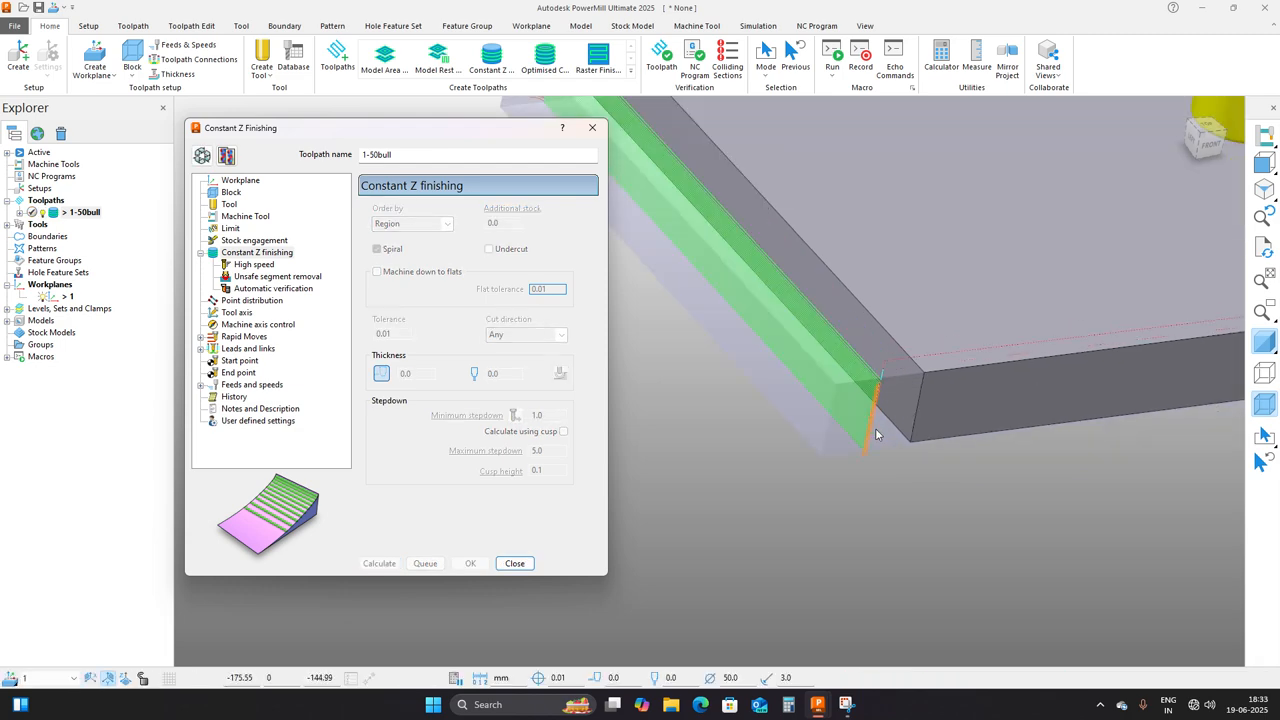
scroll(925, 430, down, 6)
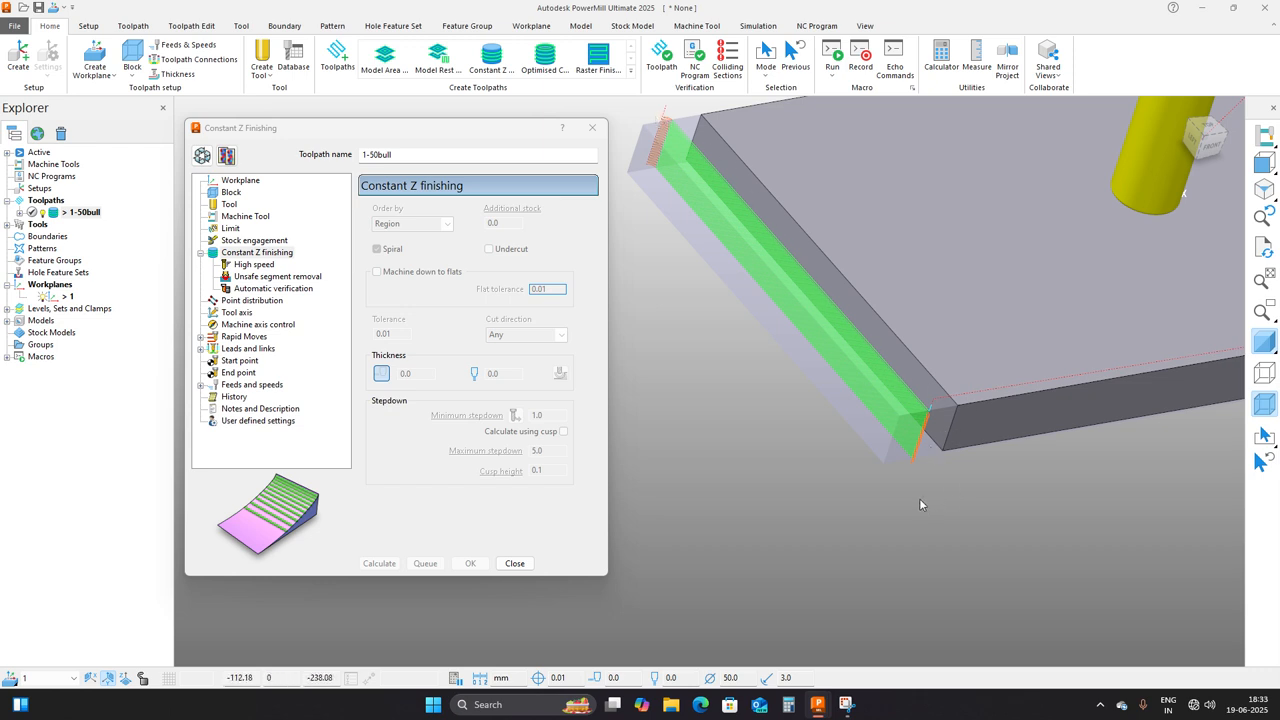
scroll(919, 498, down, 5)
scroll(834, 505, up, 6)
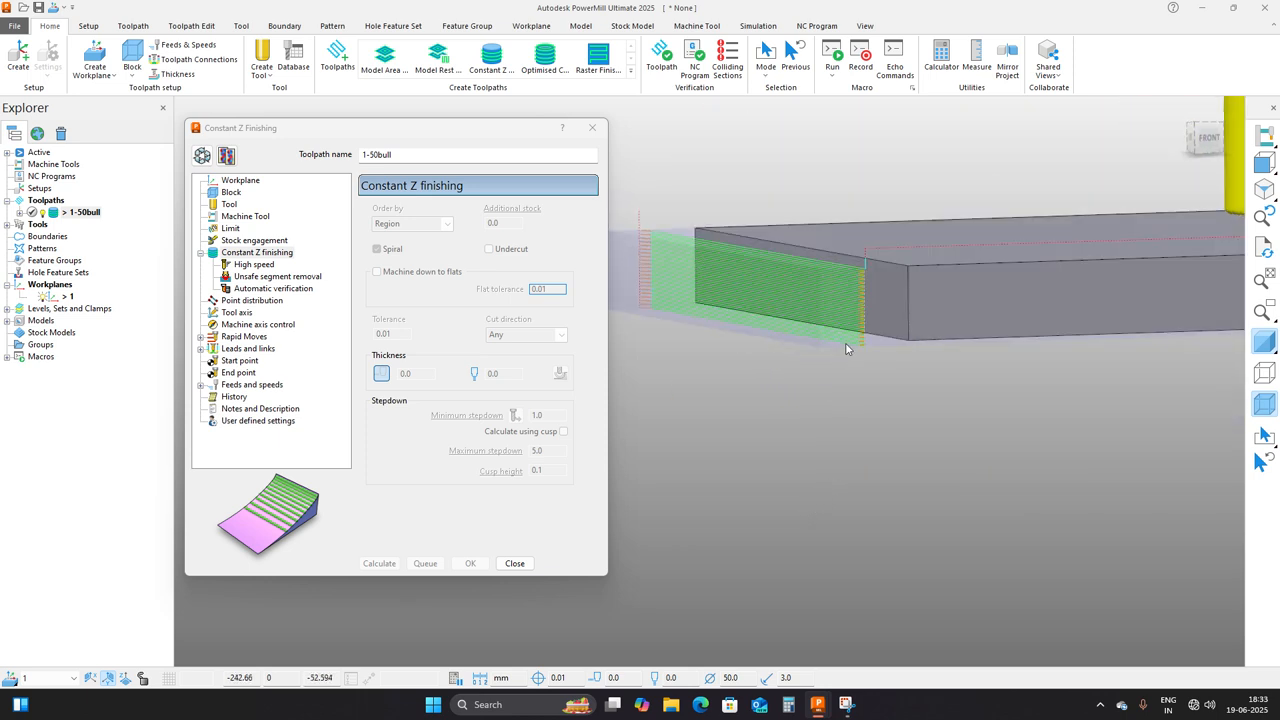
scroll(845, 348, down, 2)
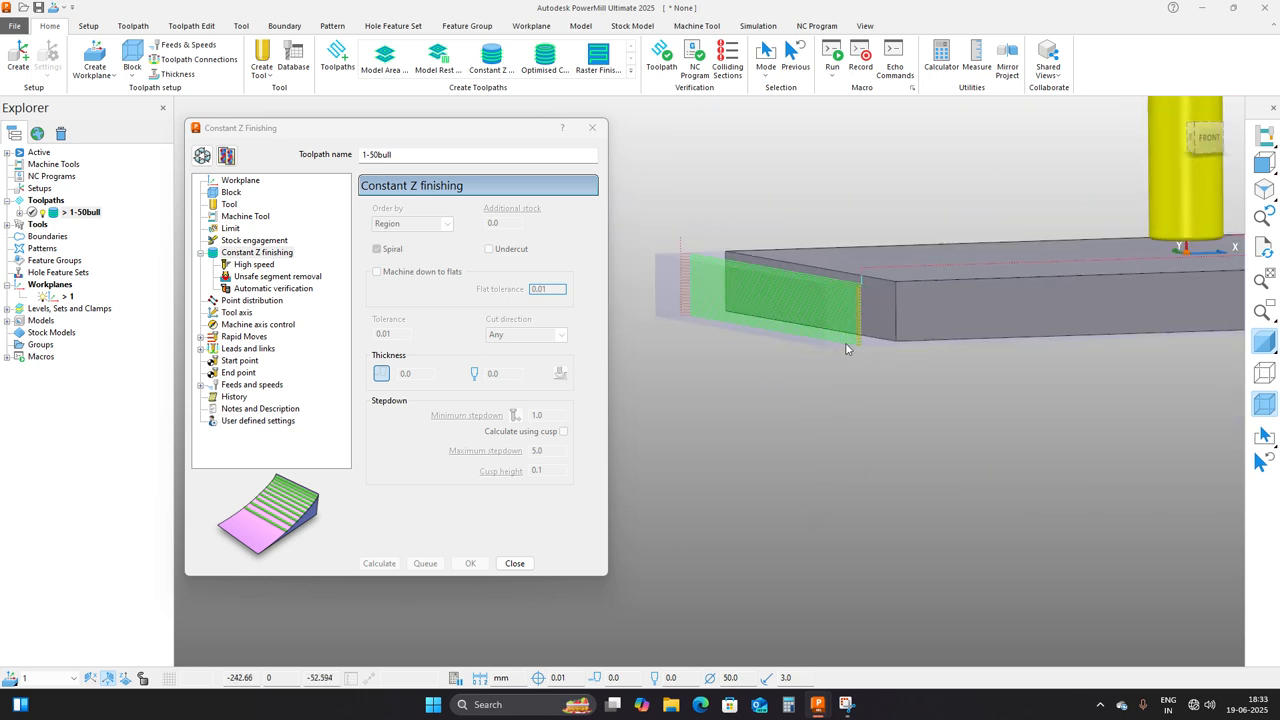
click(202, 155)
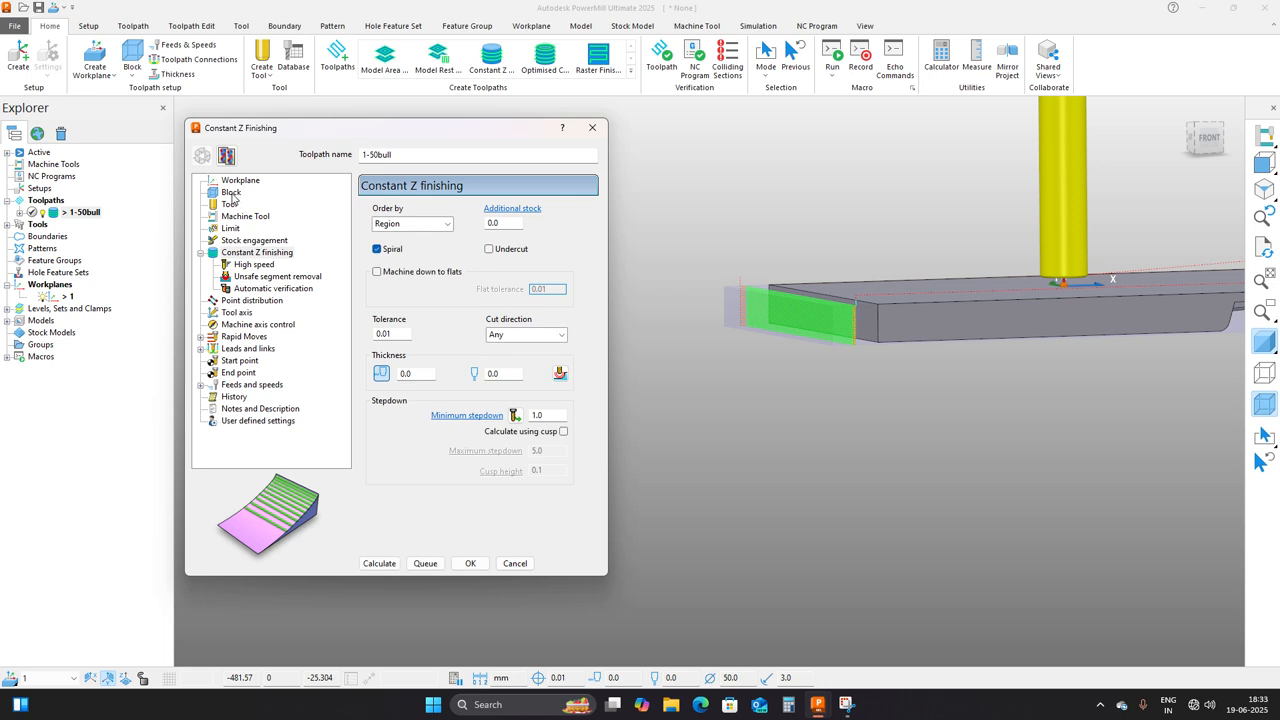
click(231, 192)
double_click(406, 381)
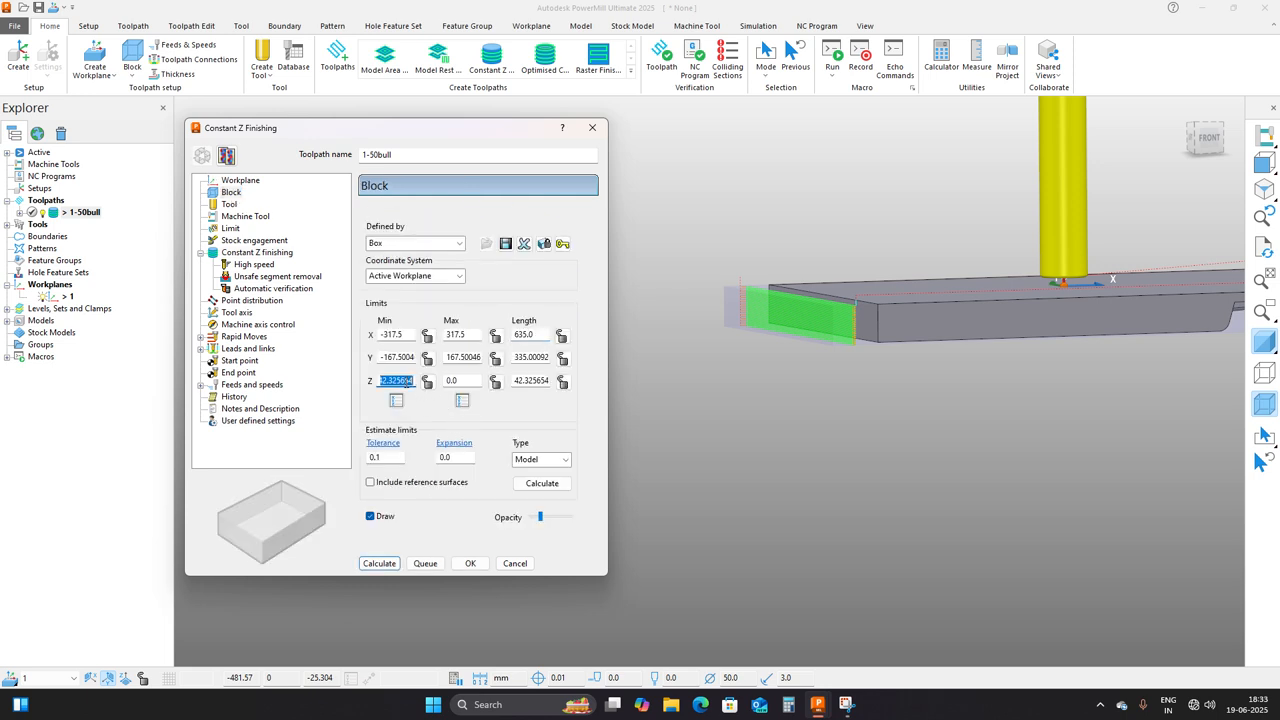
text(-10)
key(Return)
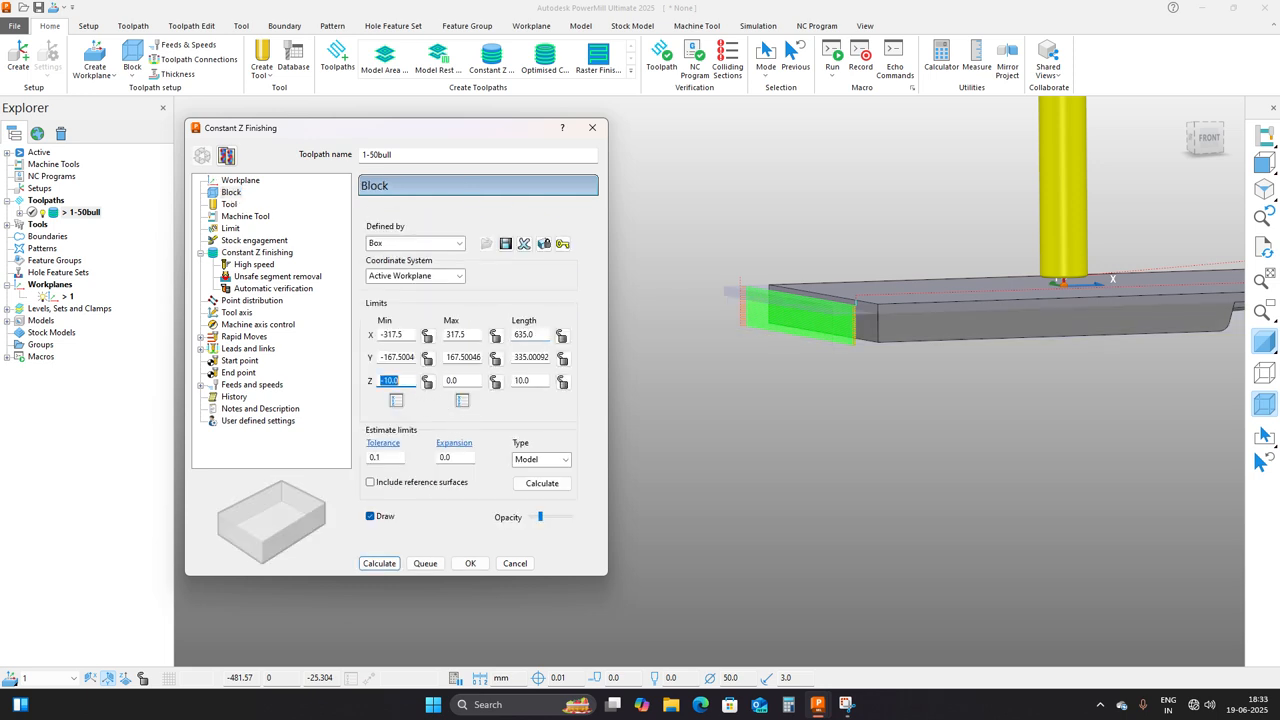
click(377, 566)
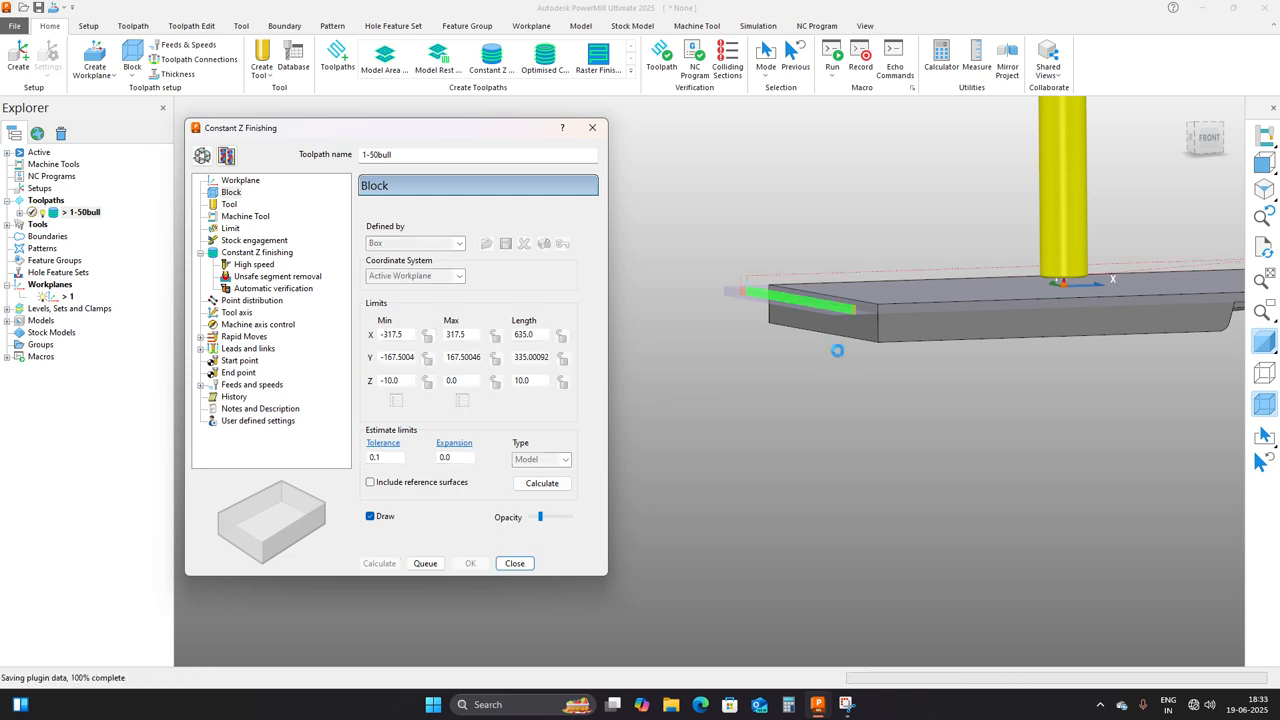
middle_drag(856, 346, 781, 513)
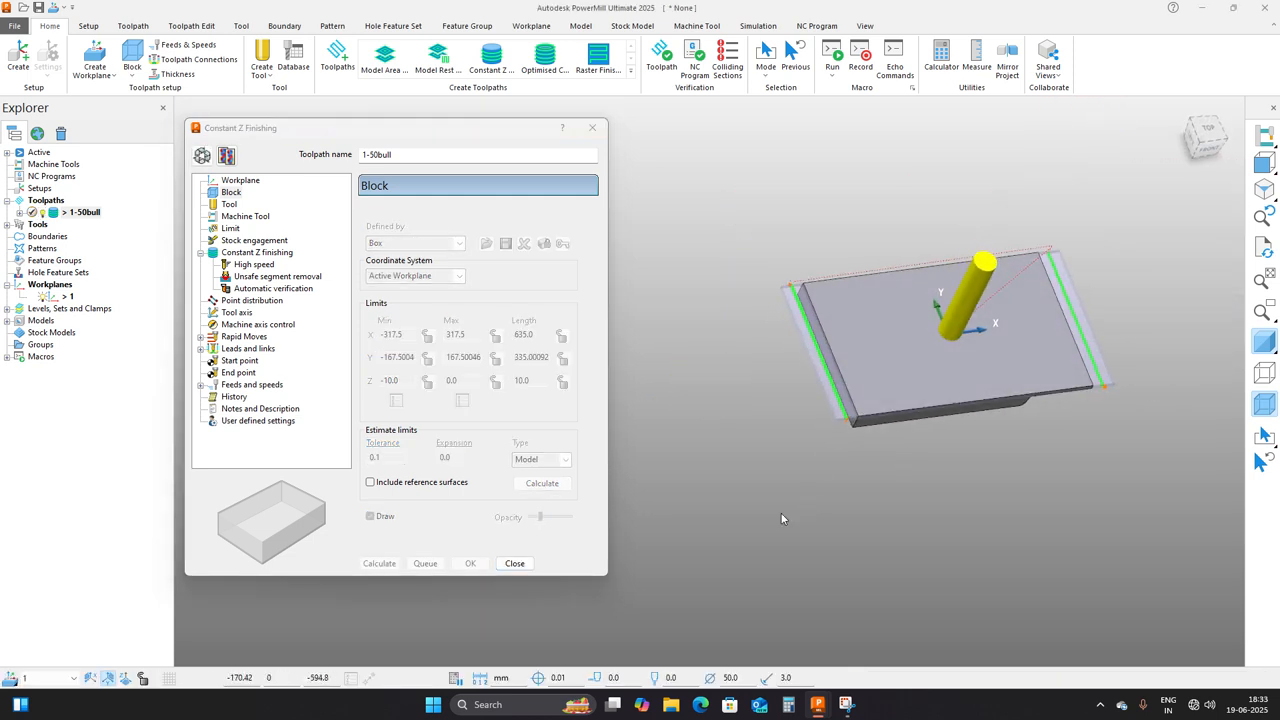
click(514, 563)
scroll(817, 395, up, 5)
scroll(473, 205, down, 5)
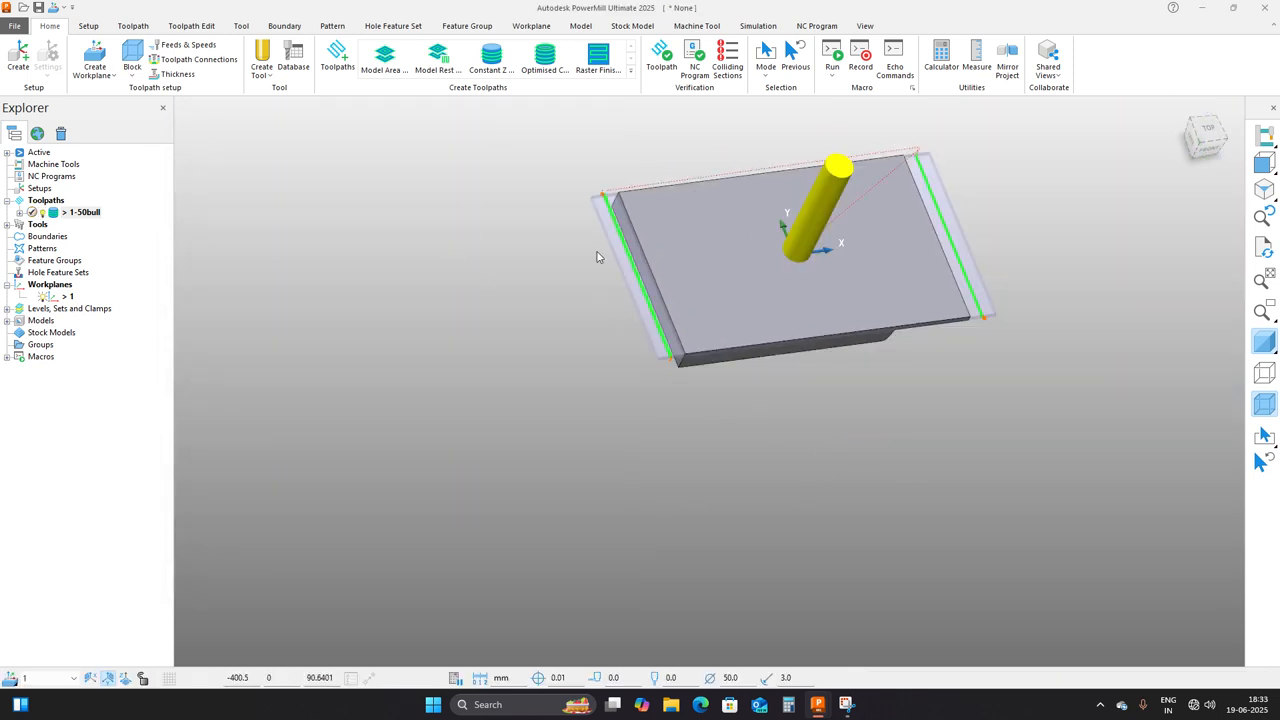
Set the toolpath's first-choice lead-in to Extended move with length 50, copy it to the lead-outs, and apply.
click(182, 28)
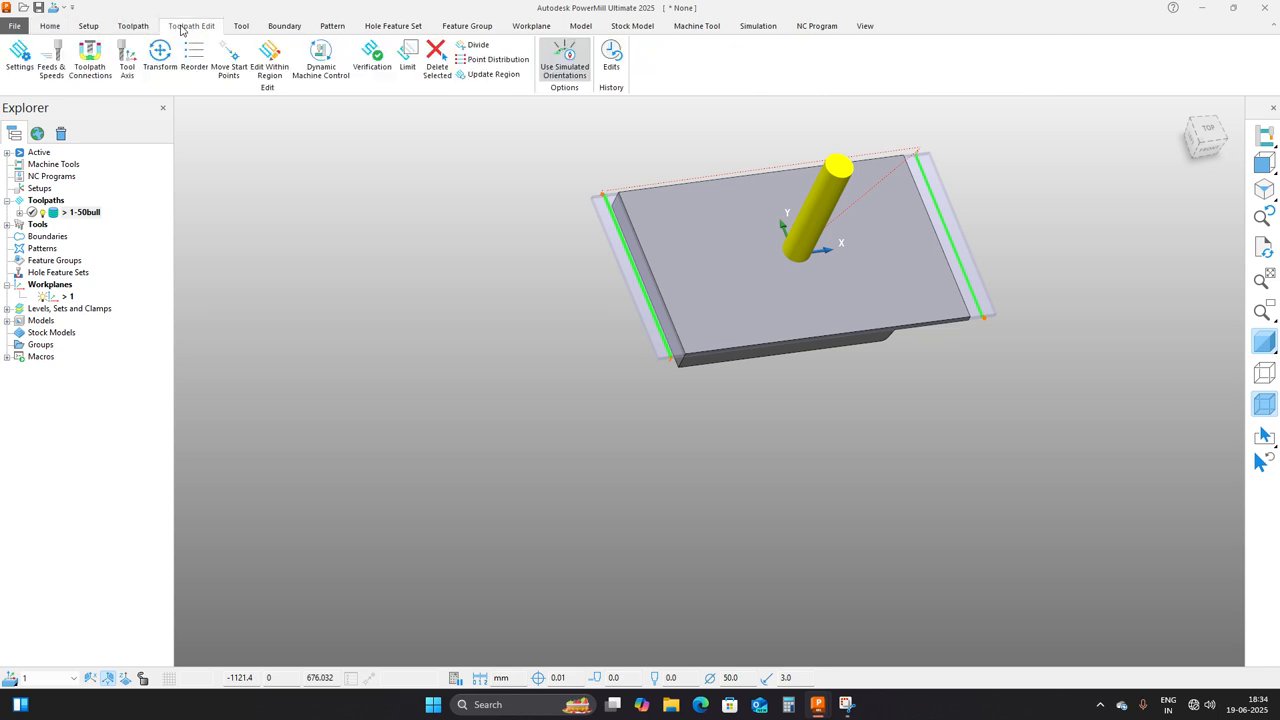
click(128, 28)
click(50, 26)
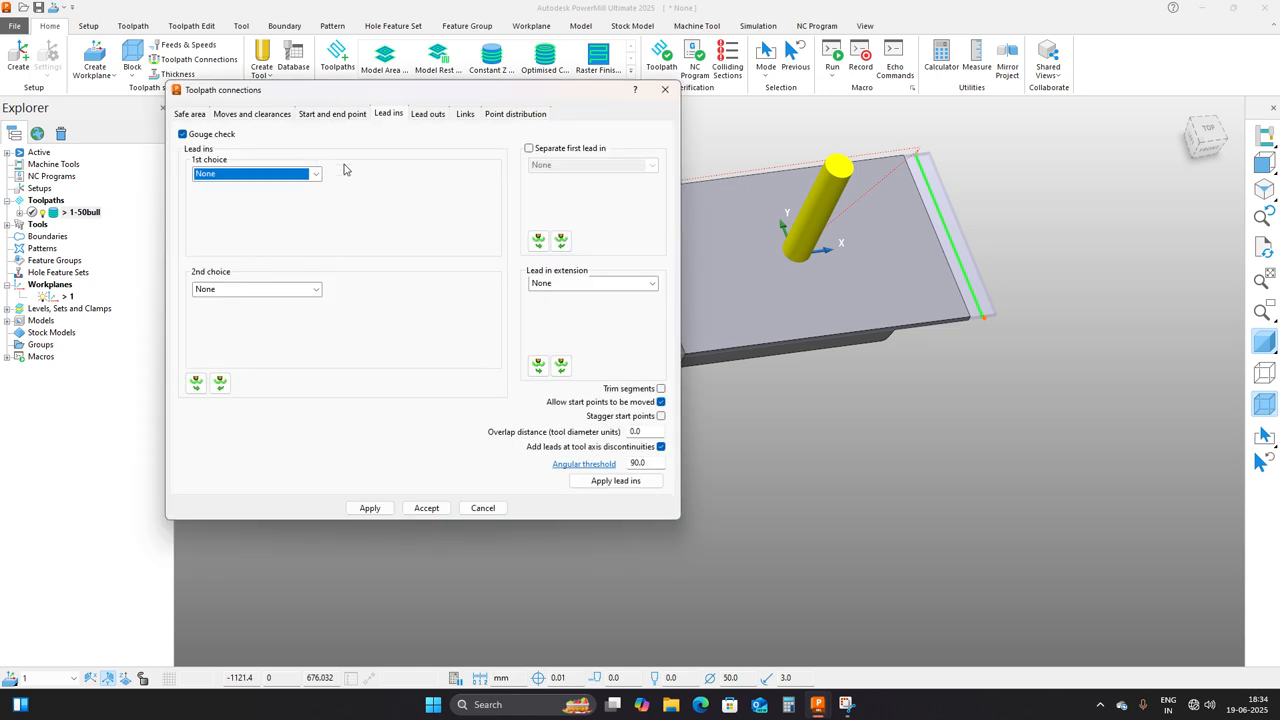
click(314, 175)
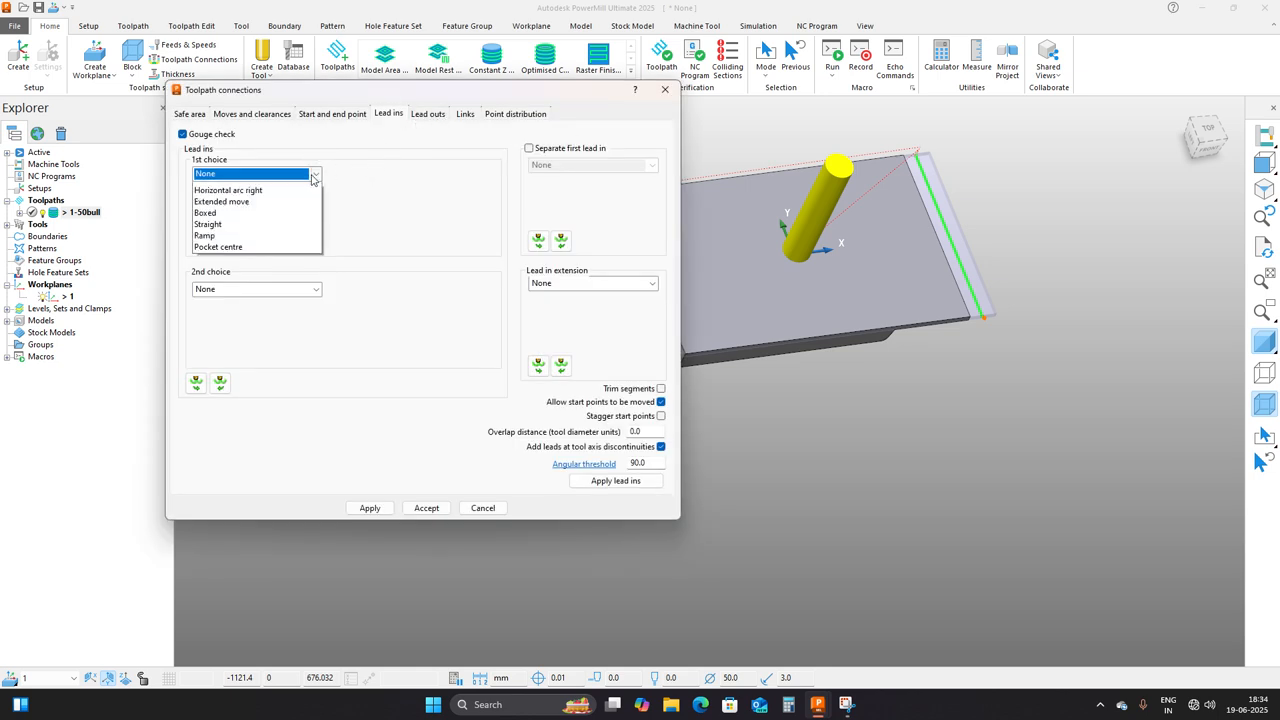
click(221, 256)
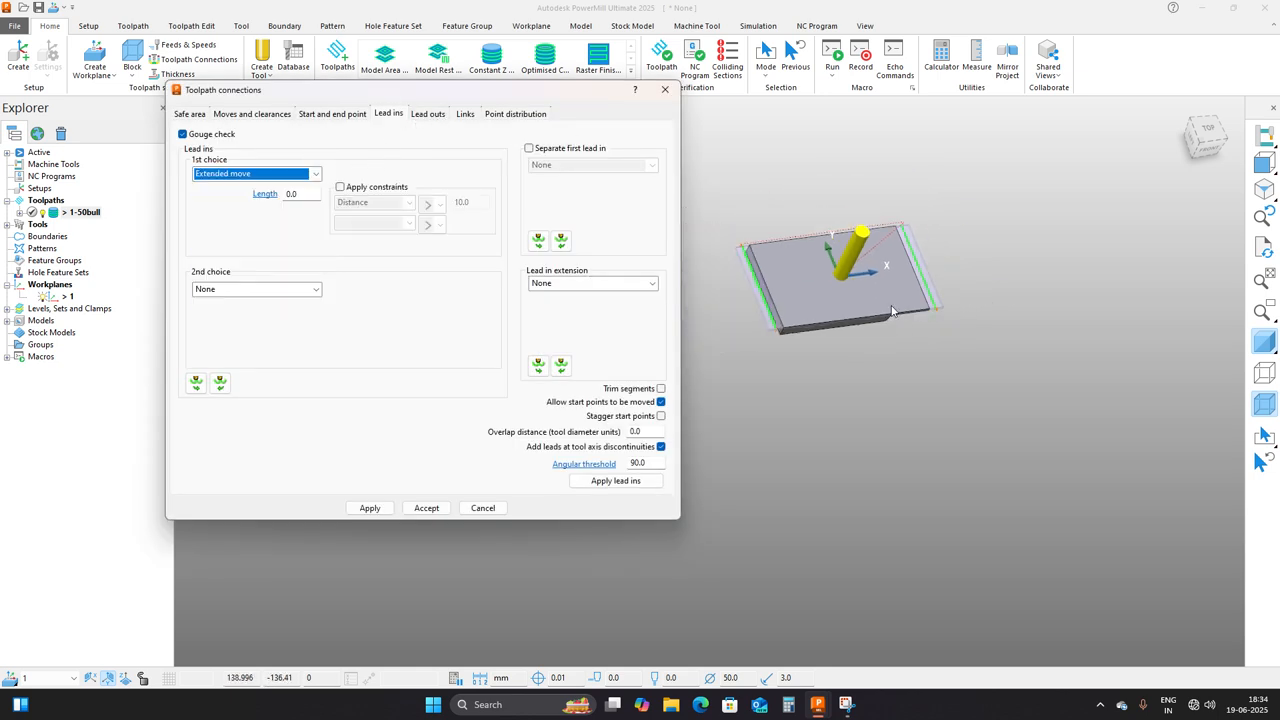
middle_drag(880, 290, 816, 333)
scroll(816, 333, up, 3)
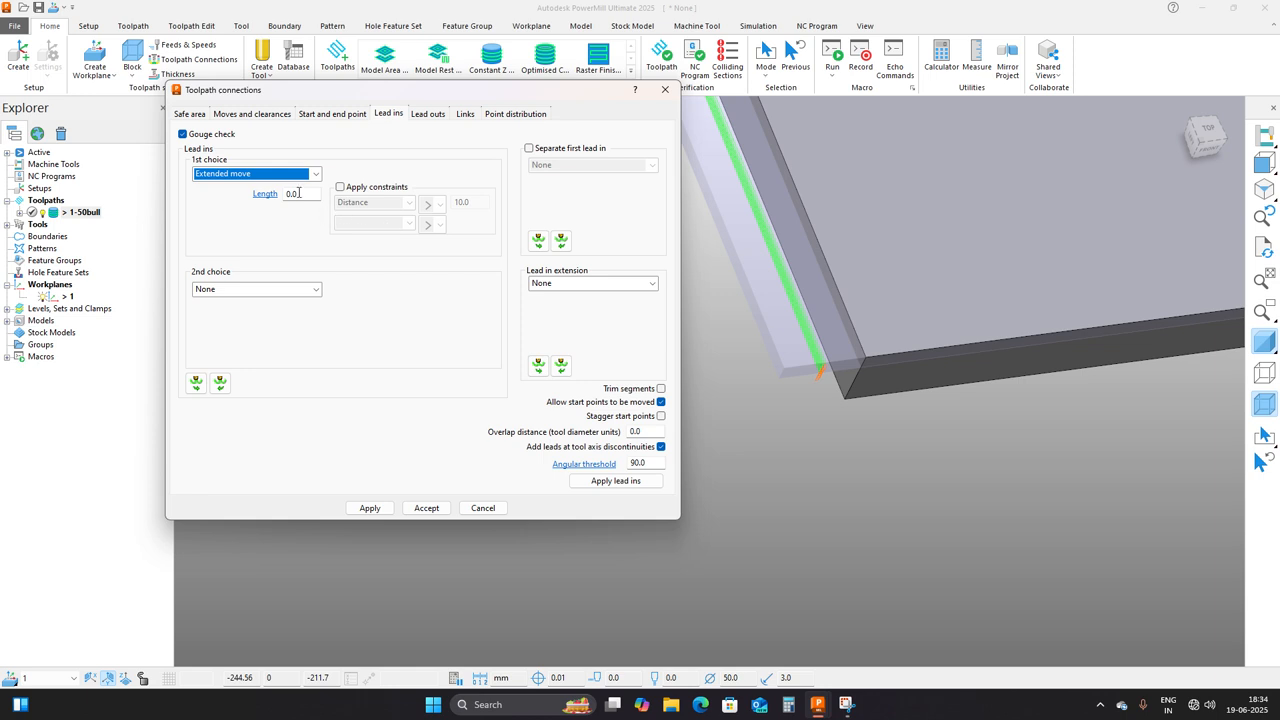
double_click(298, 193)
click(220, 383)
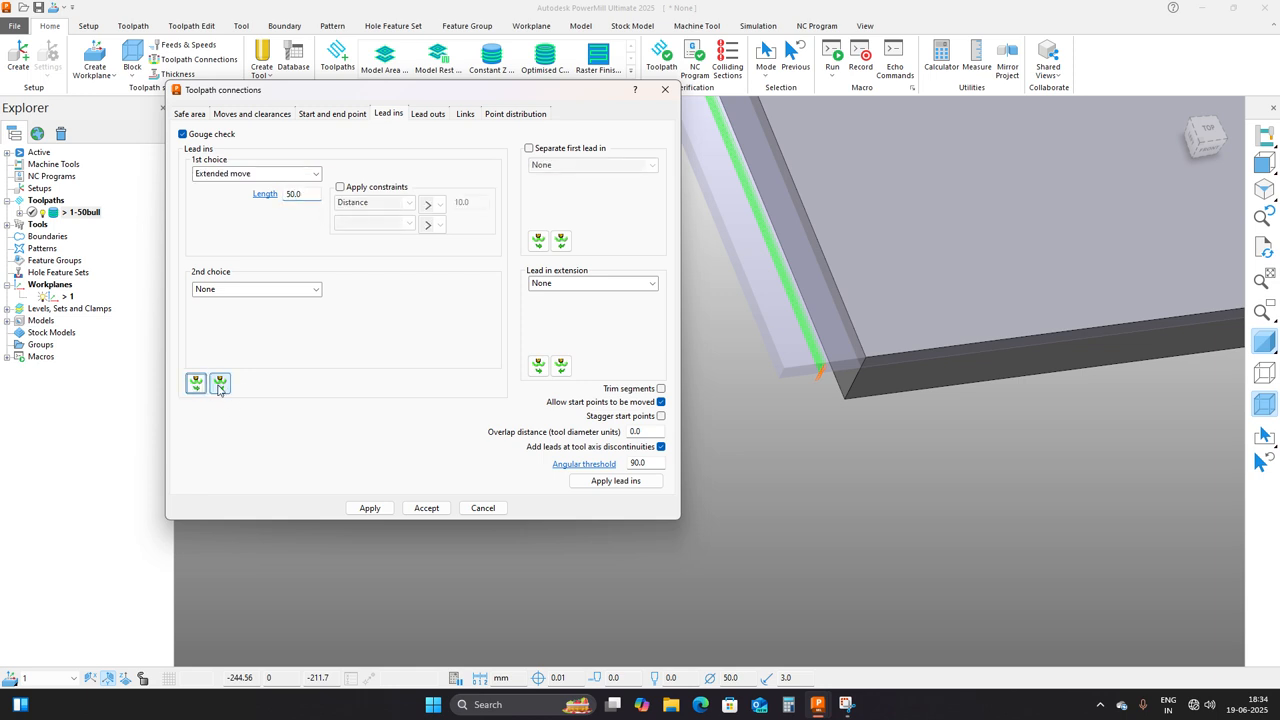
Examine the extended moves at both ends of the passes and check the lead-out settings against the lead-in settings.
scroll(767, 412, down, 5)
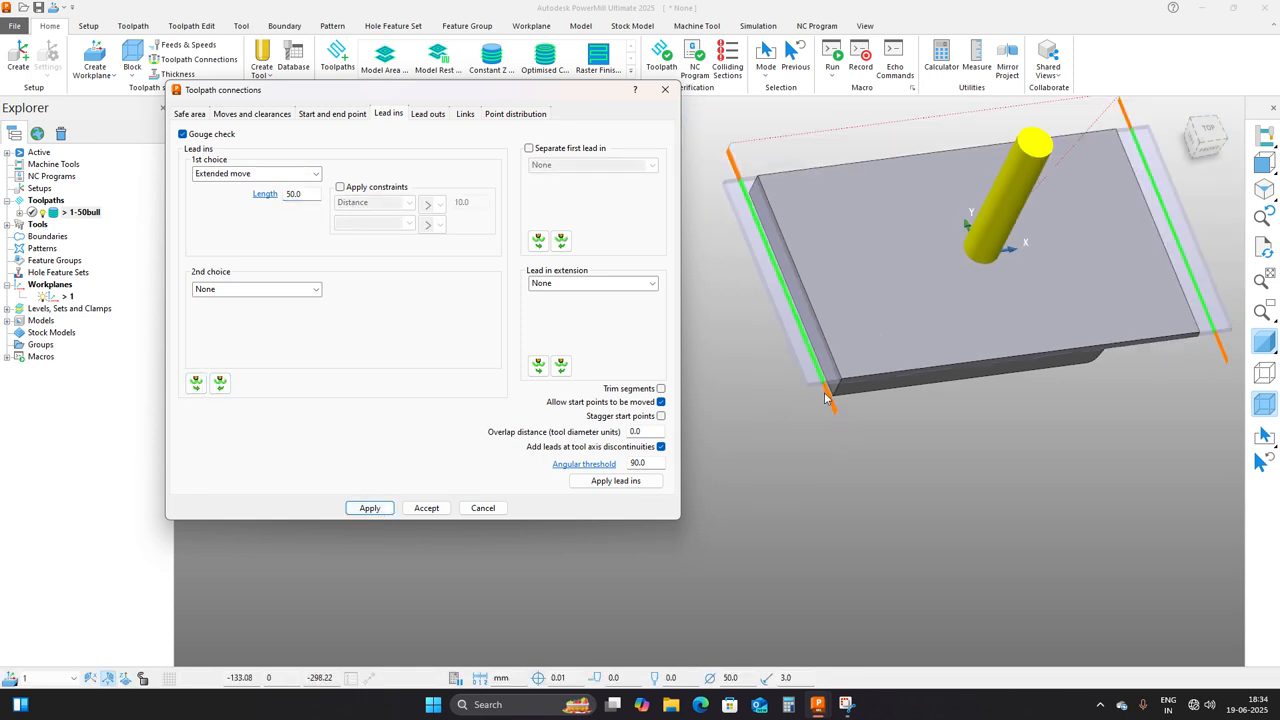
scroll(808, 333, up, 5)
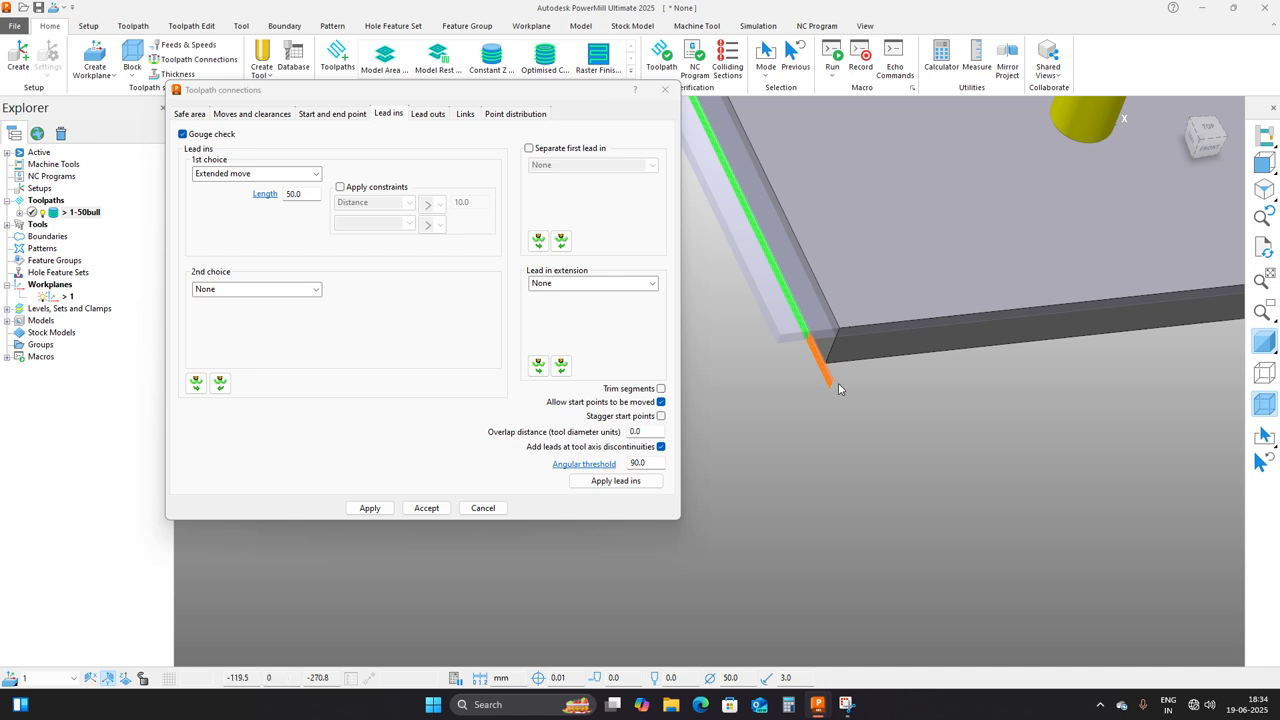
scroll(838, 388, down, 5)
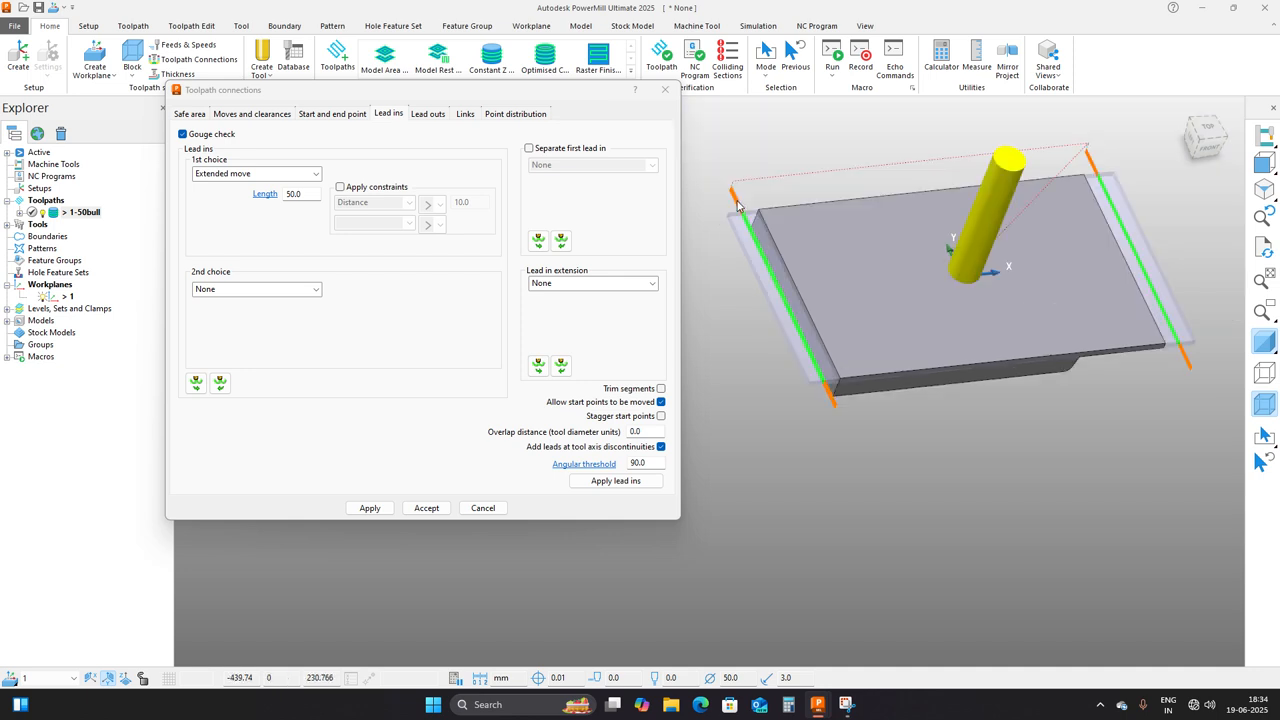
scroll(727, 188, up, 5)
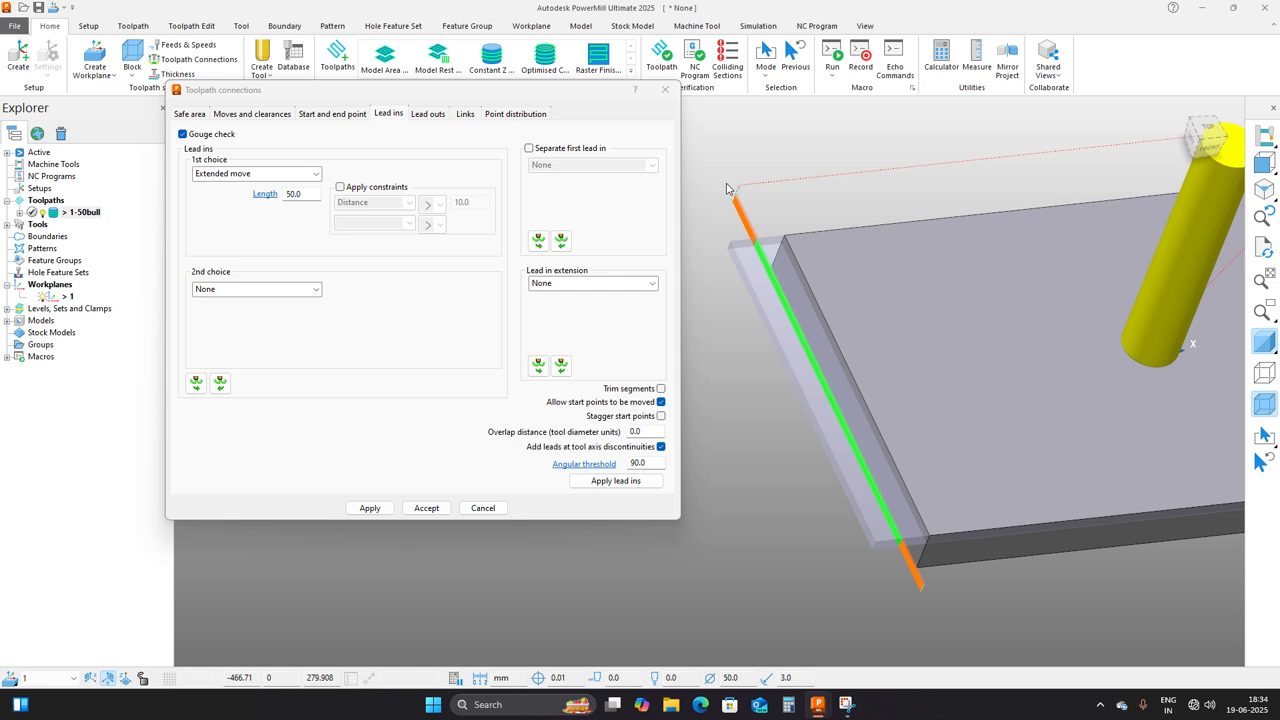
click(427, 116)
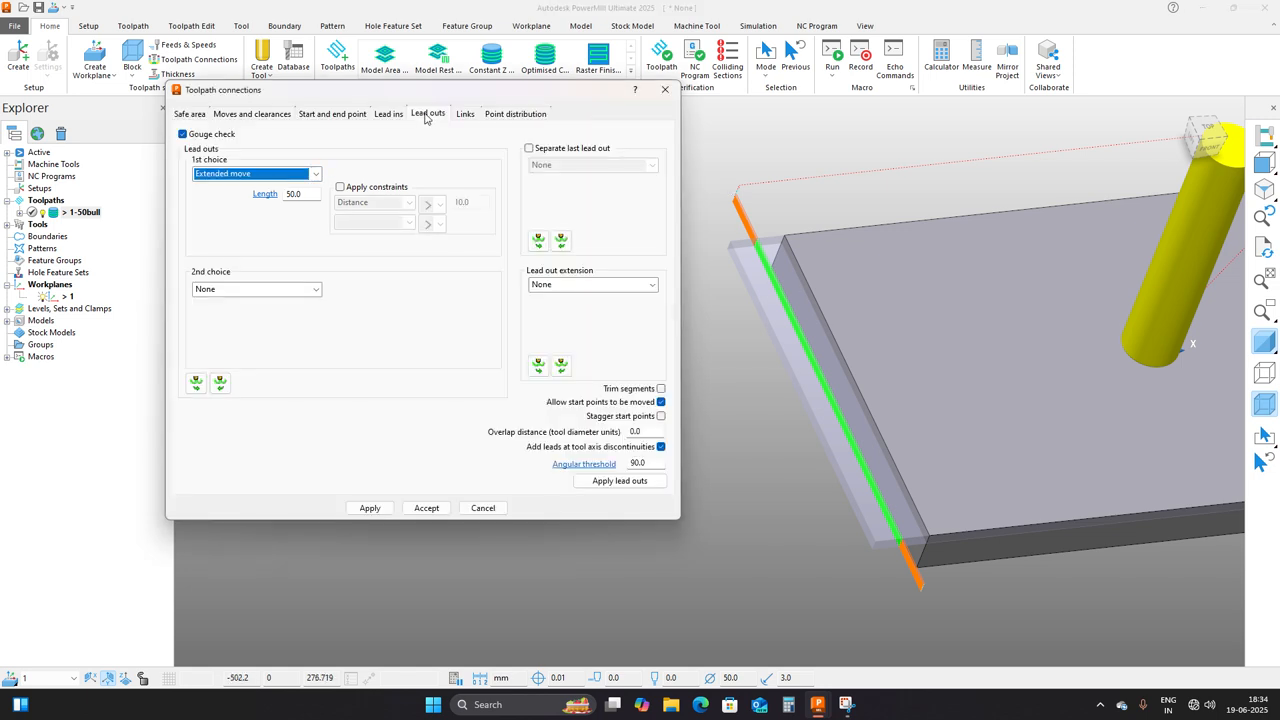
click(396, 116)
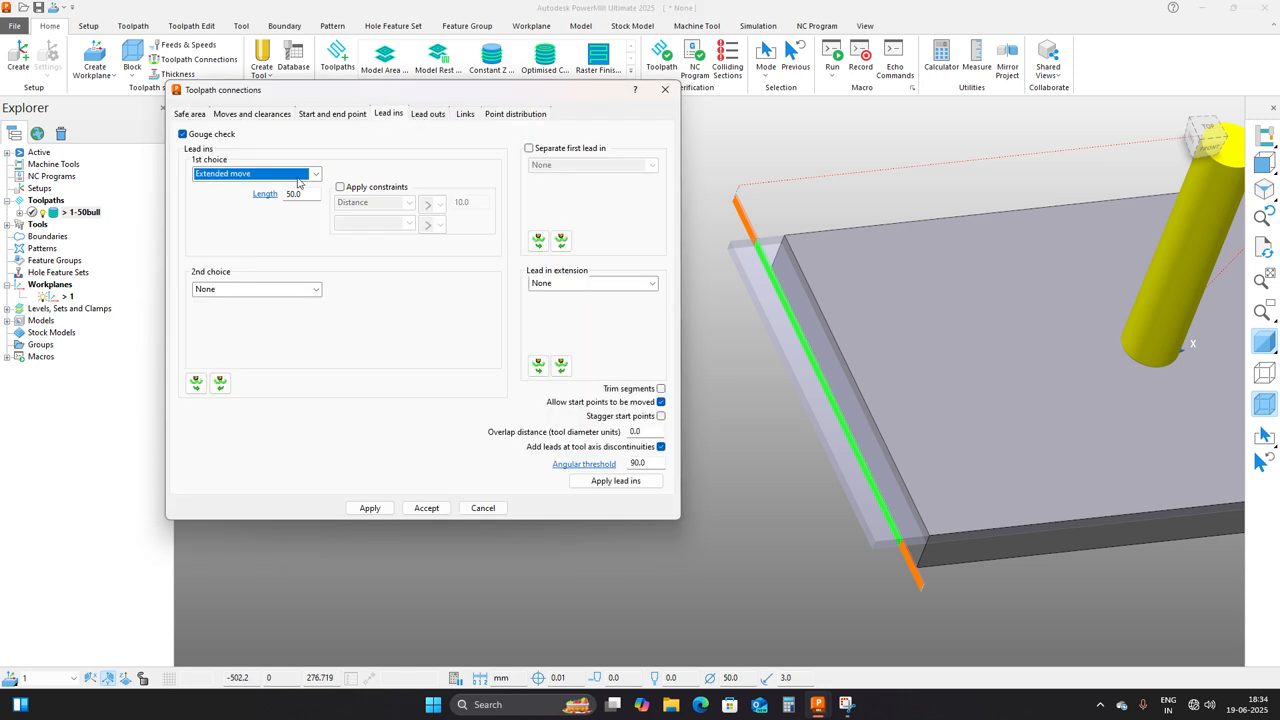
Review the available first-choice lead-in types and the lead-out settings, then accept the toolpath connections.
click(295, 178)
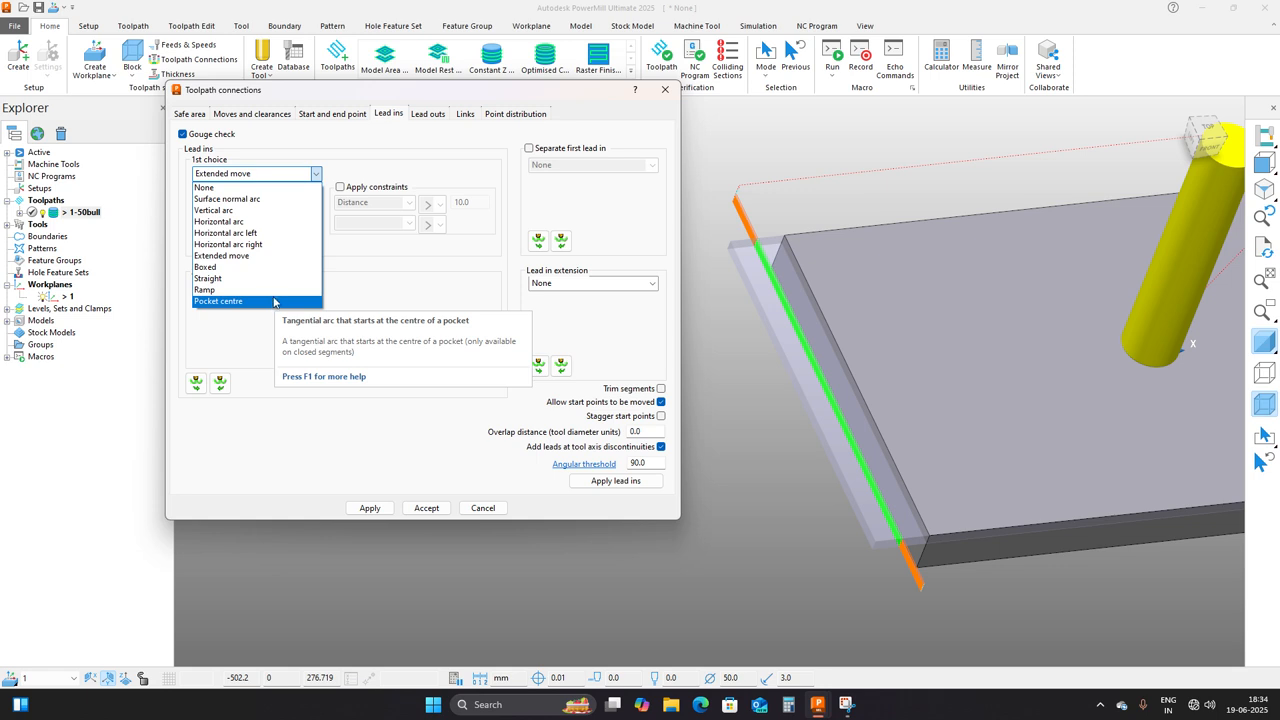
click(374, 304)
click(430, 113)
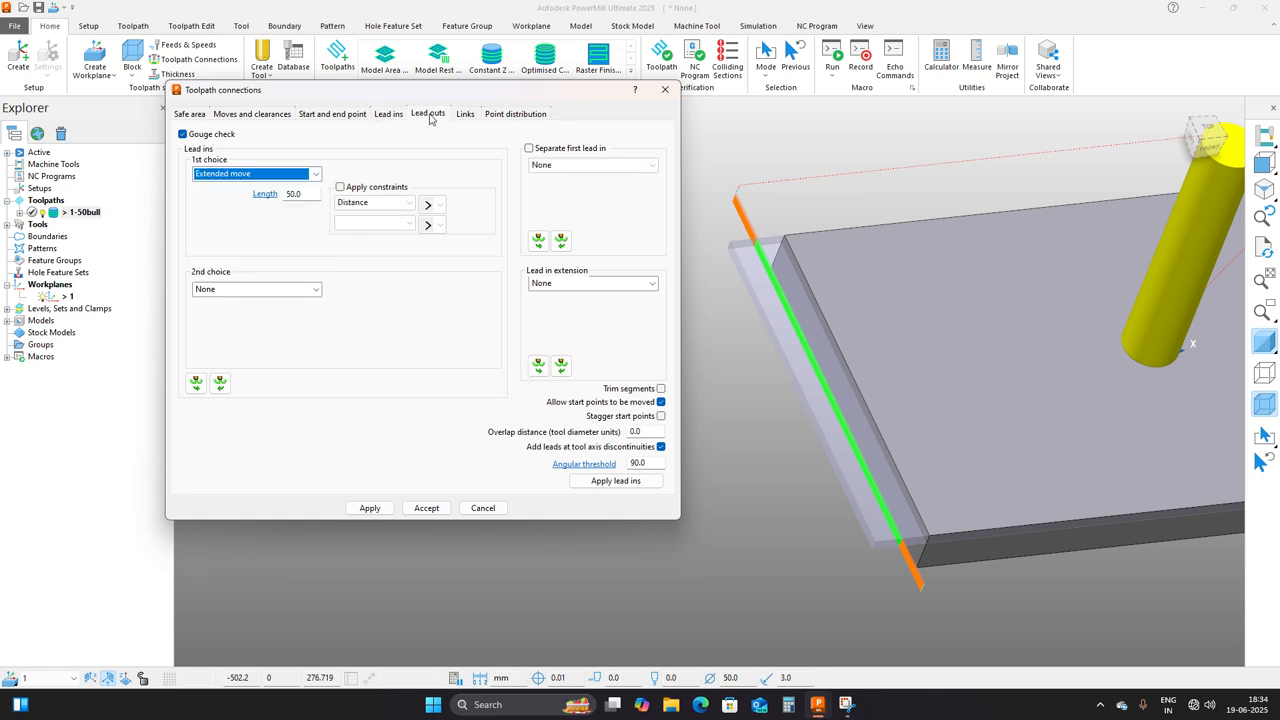
scroll(890, 370, down, 5)
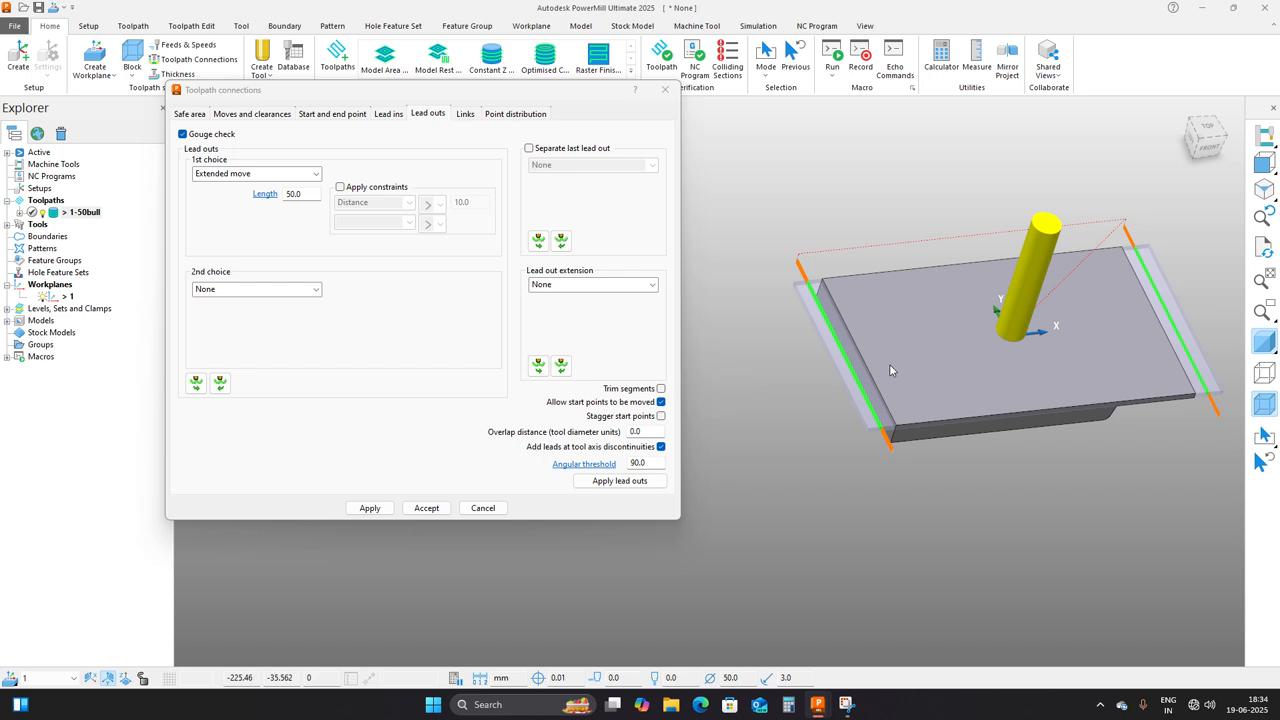
click(426, 508)
Reopen the 1-50bull settings, recalculate the block from the model, and set its X length to 635.
right_click(84, 213)
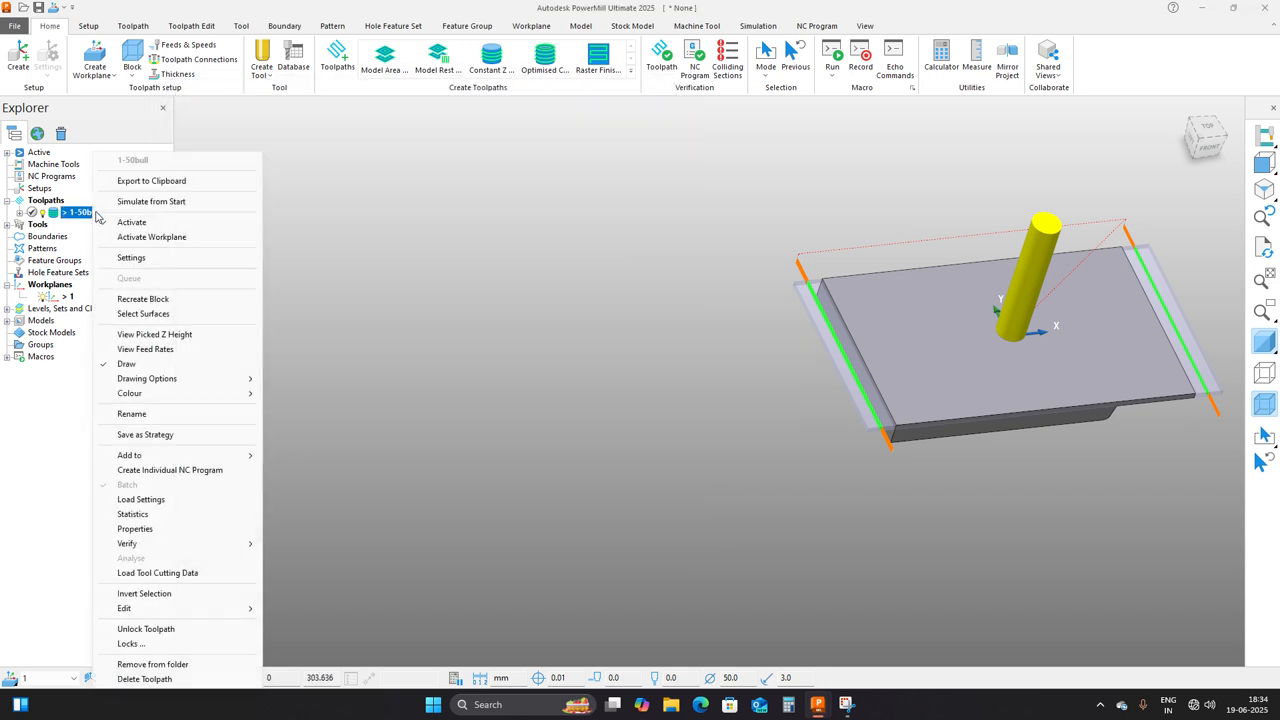
click(226, 259)
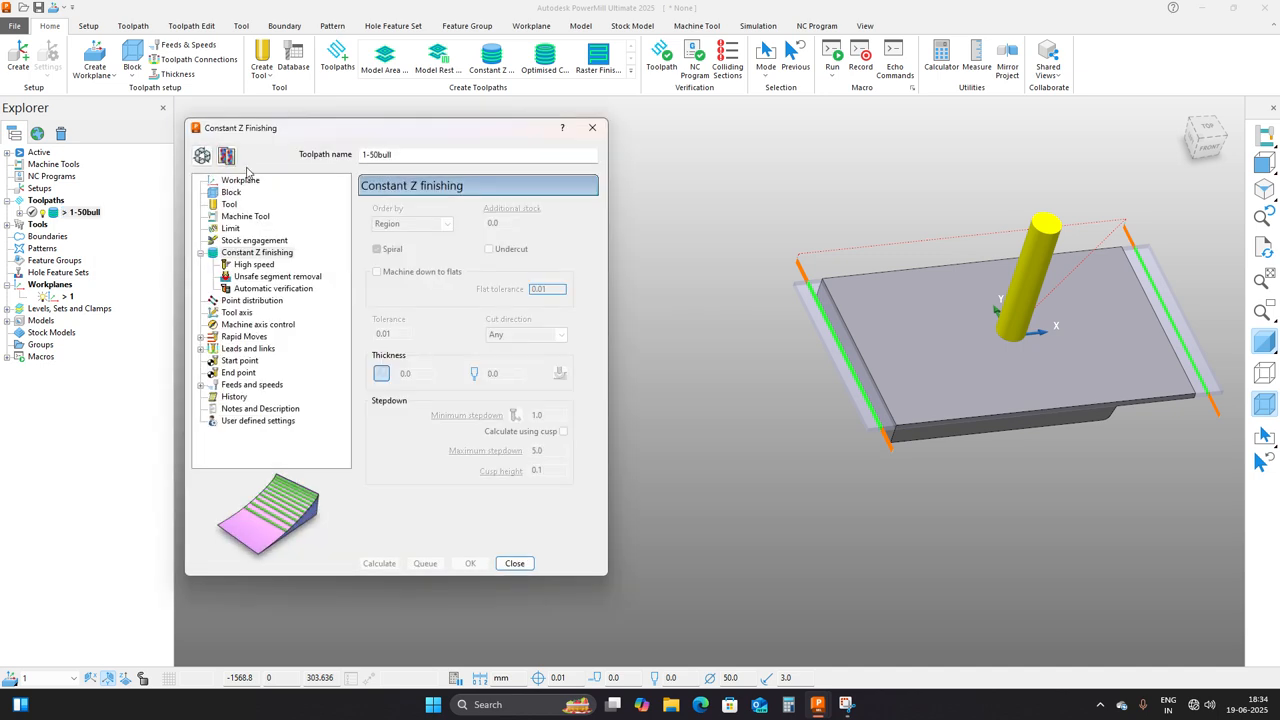
click(231, 192)
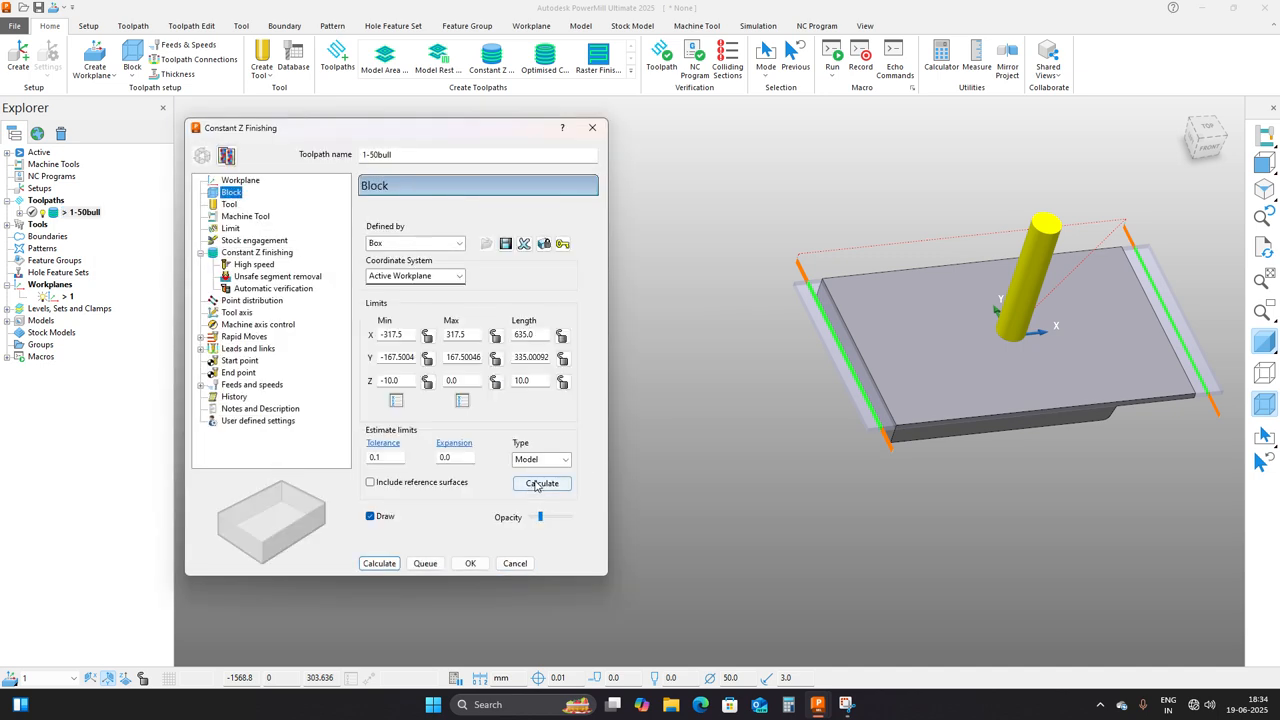
double_click(543, 358)
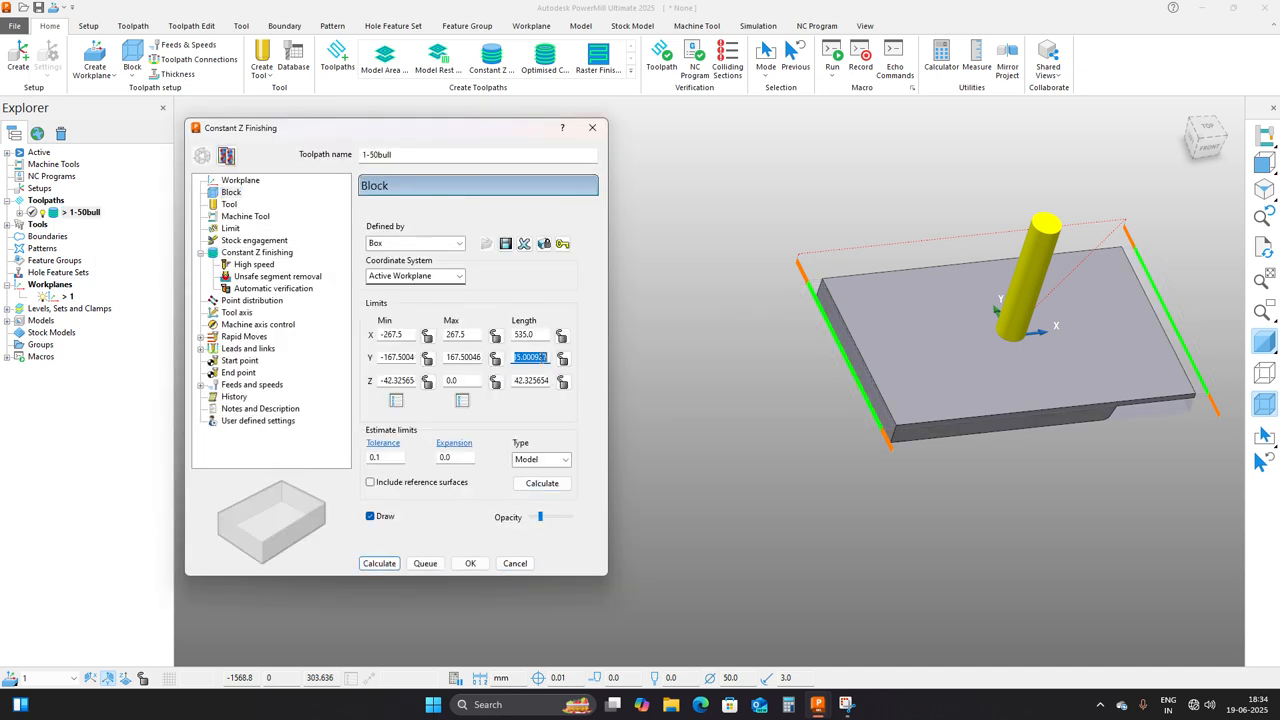
scroll(791, 417, down, 2)
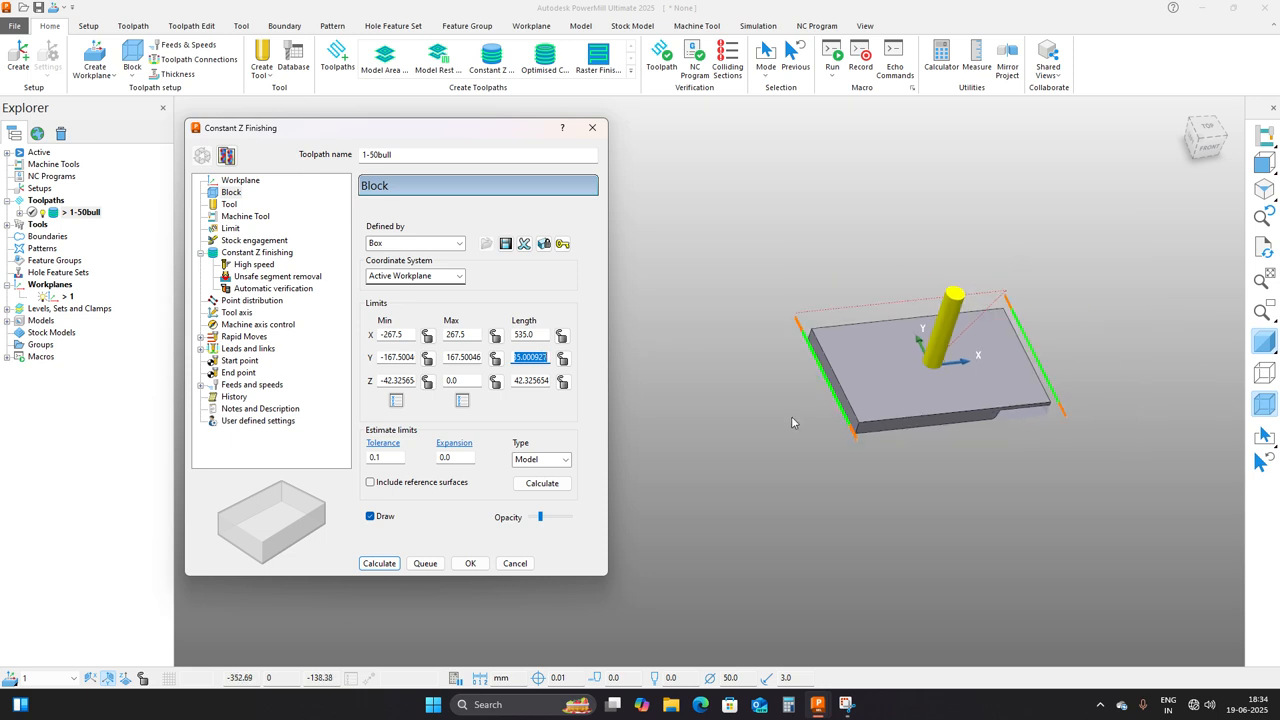
key(ctrl+5)
scroll(818, 400, down, 5)
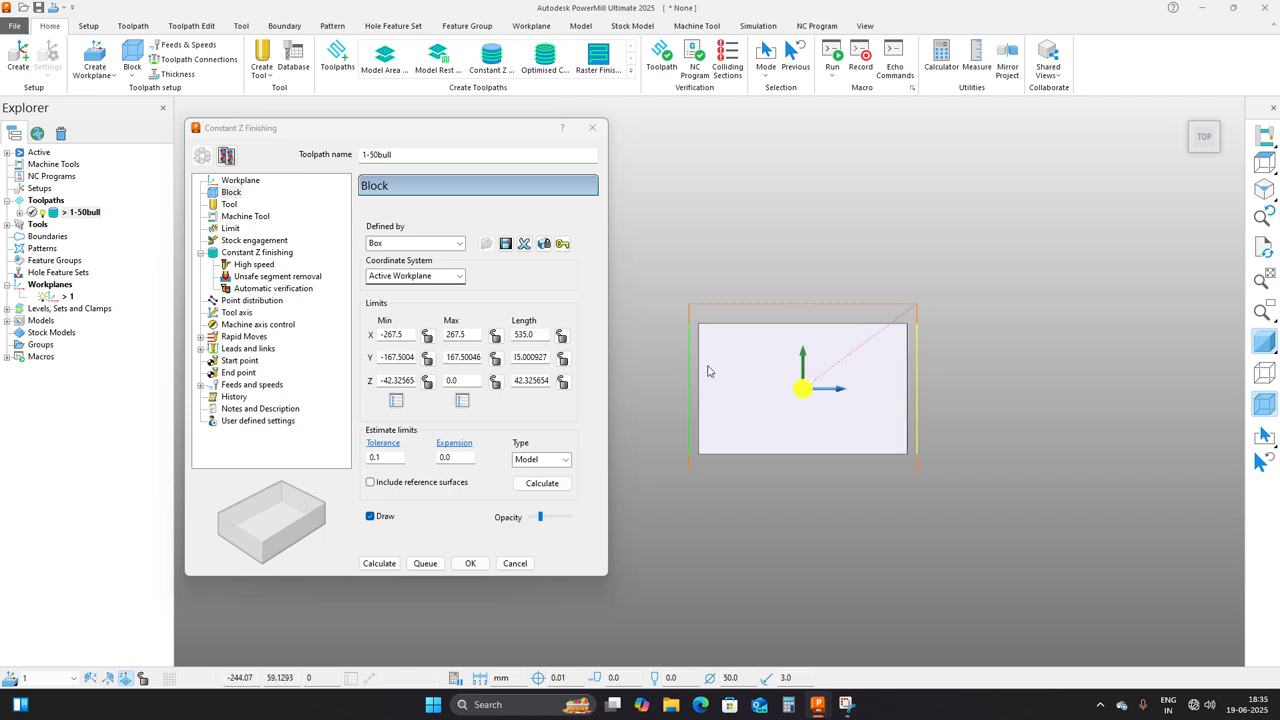
middle_drag(700, 445, 711, 421)
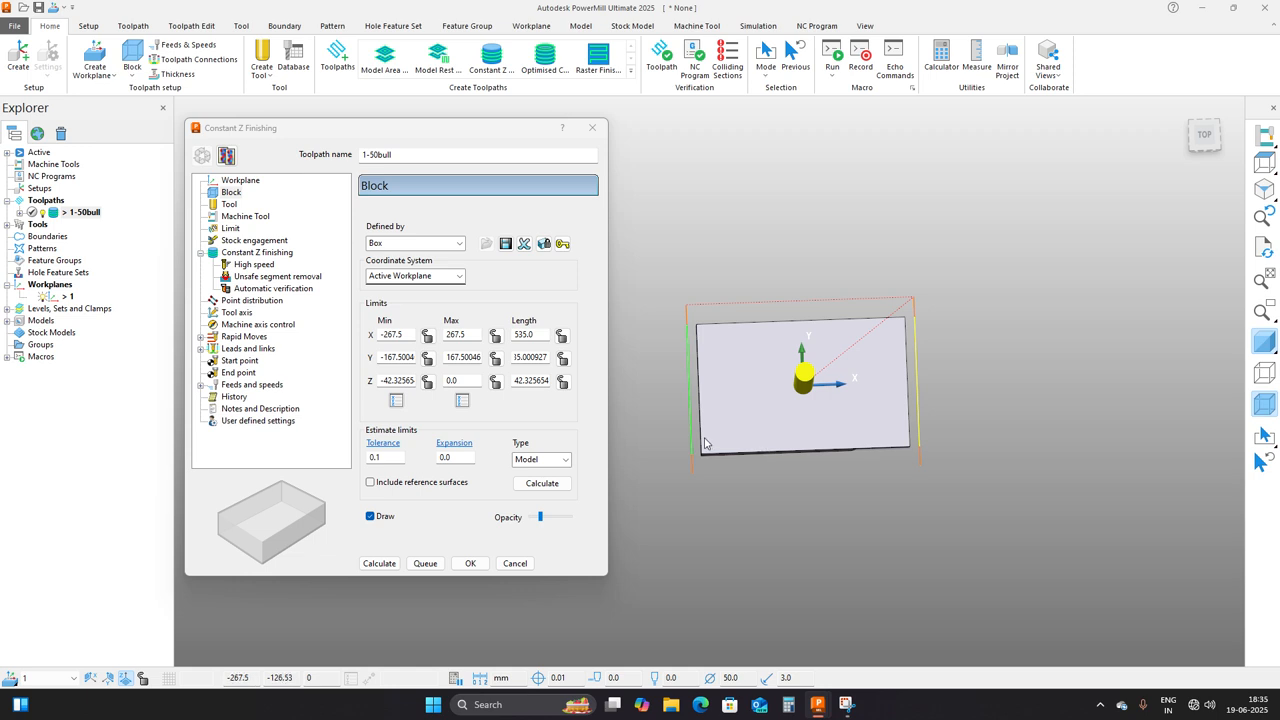
click(539, 336)
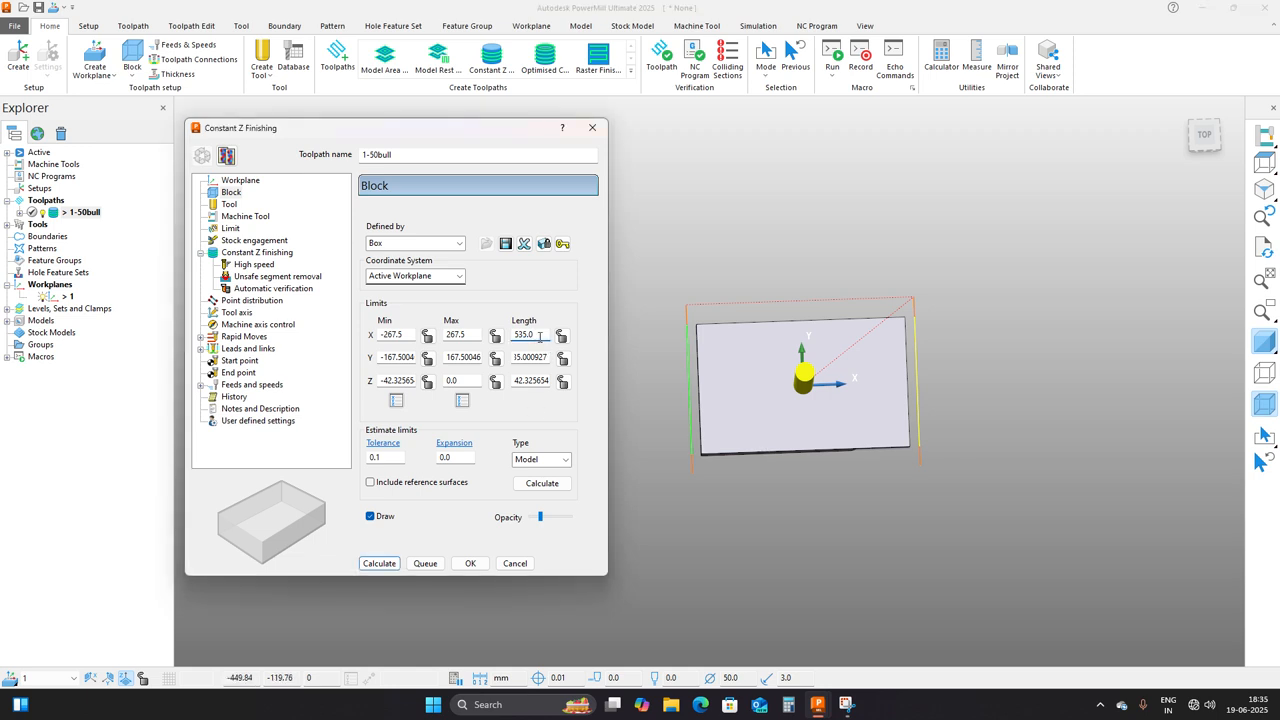
key(Return)
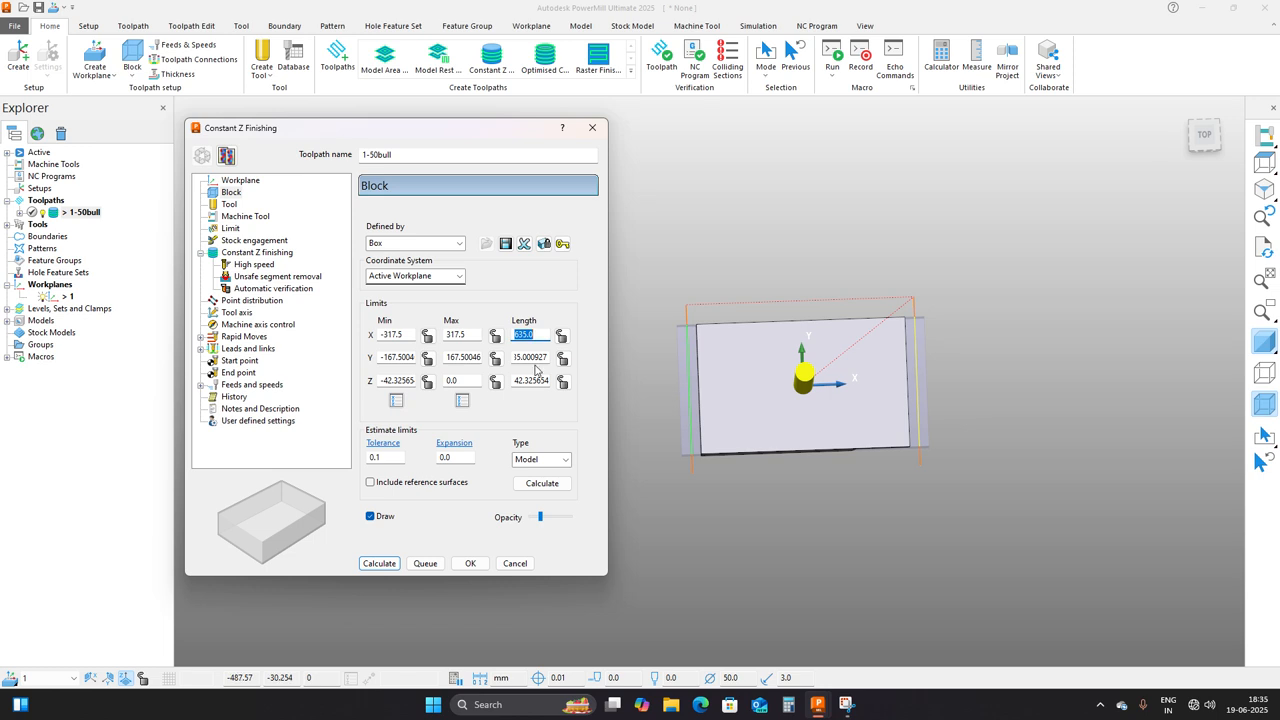
Set the block's maximum Y limit to -50 and extend its minimum Y limit outward by 60.
double_click(477, 359)
key(BackSpace)
text(-50)
key(Return)
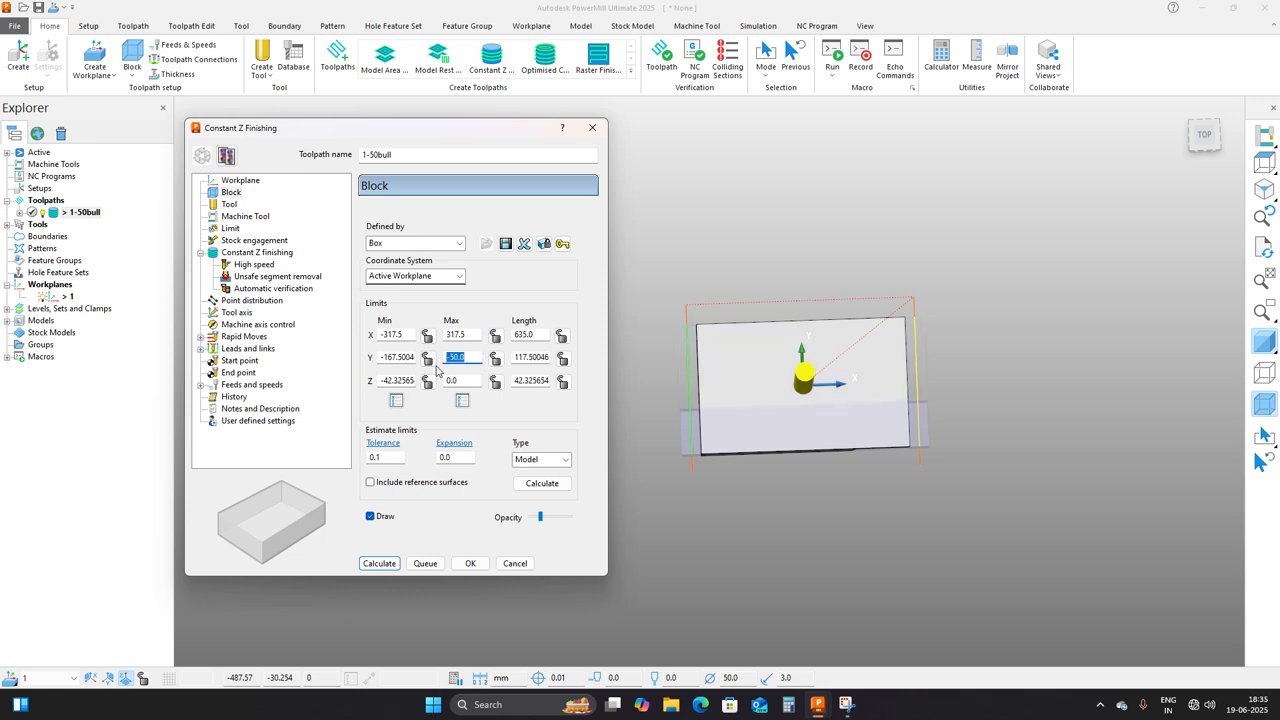
click(404, 357)
text(-60)
key(Return)
Lock the block's X, Y and Z lengths, recalculate the 1-50bull toolpath, and close its settings.
click(562, 357)
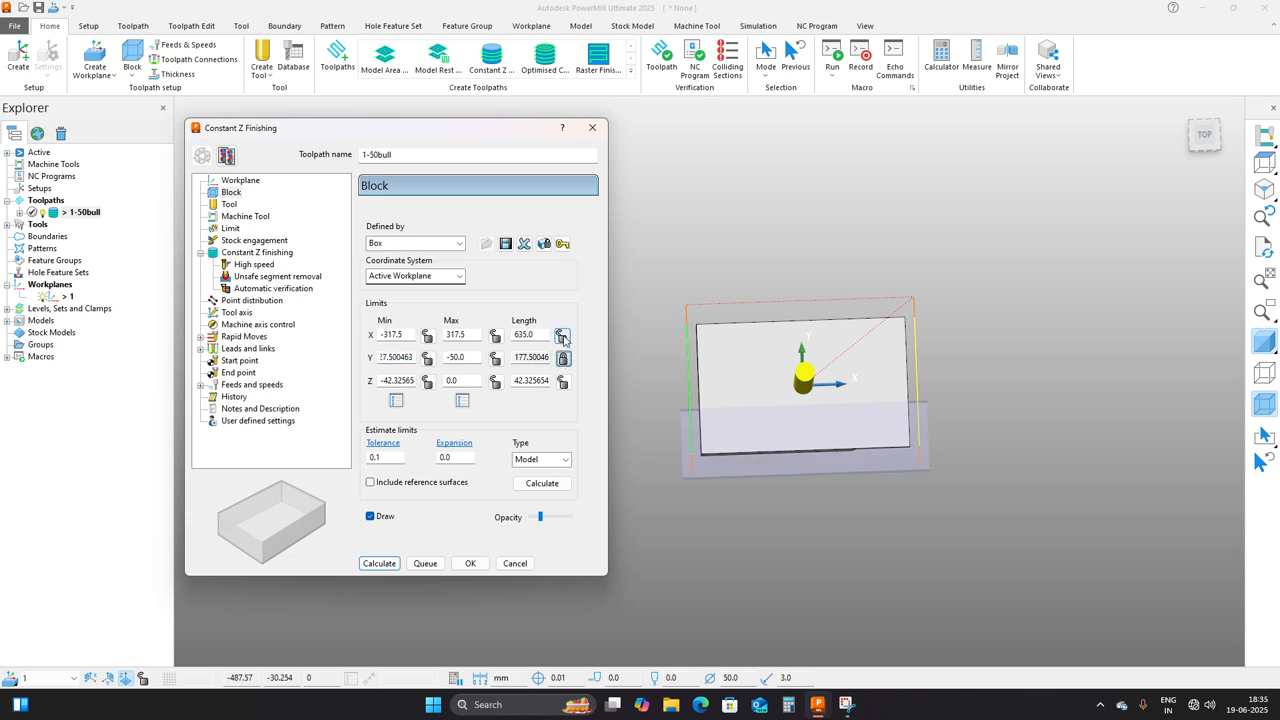
click(562, 335)
click(562, 381)
middle_drag(691, 459, 712, 440)
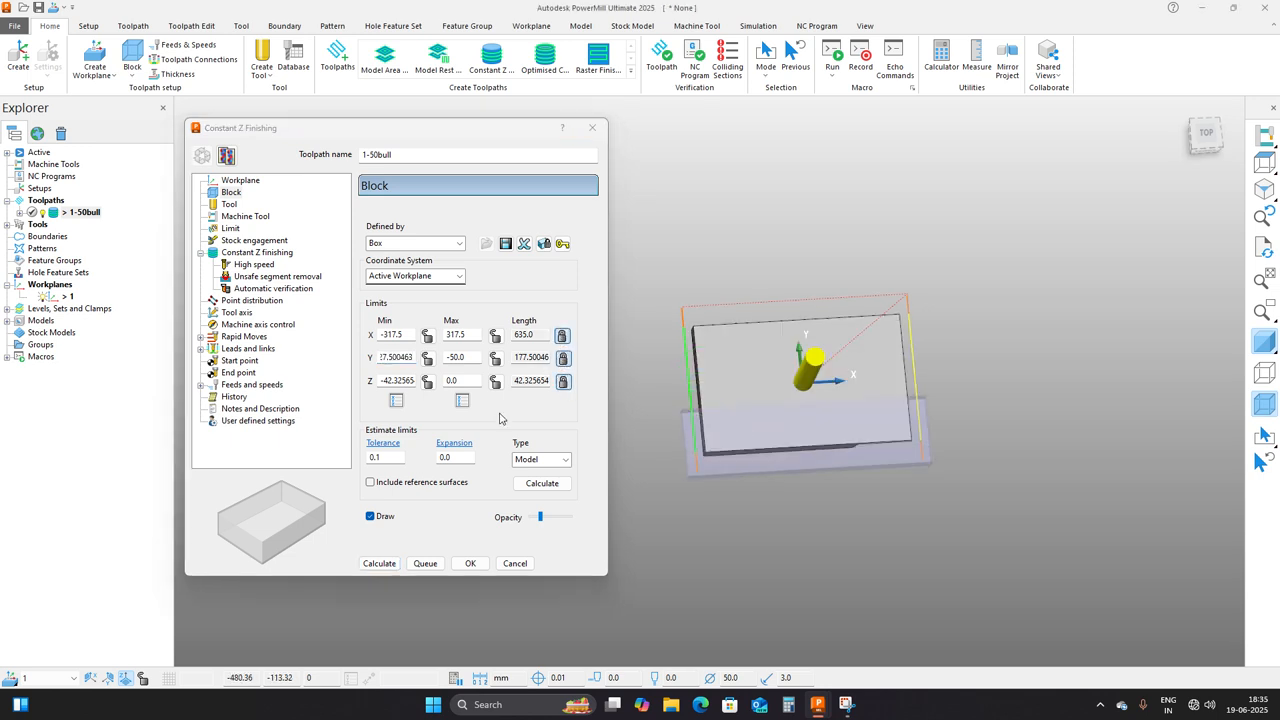
click(254, 254)
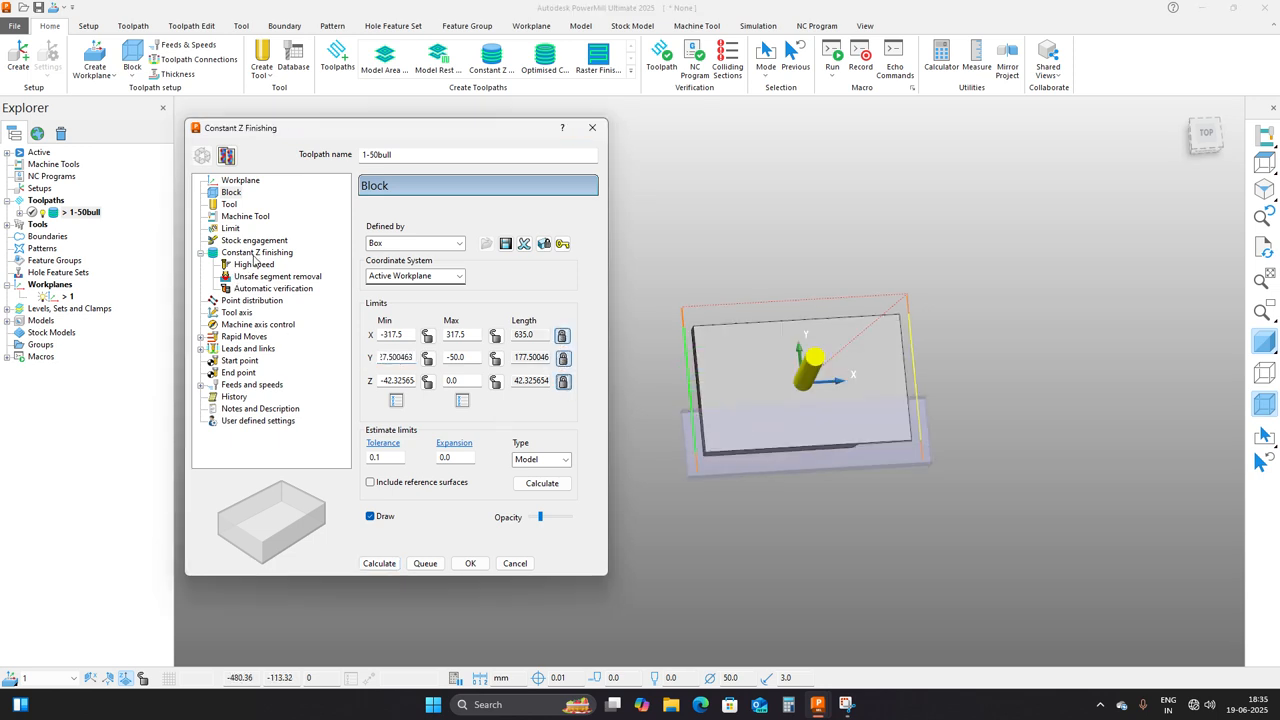
click(379, 563)
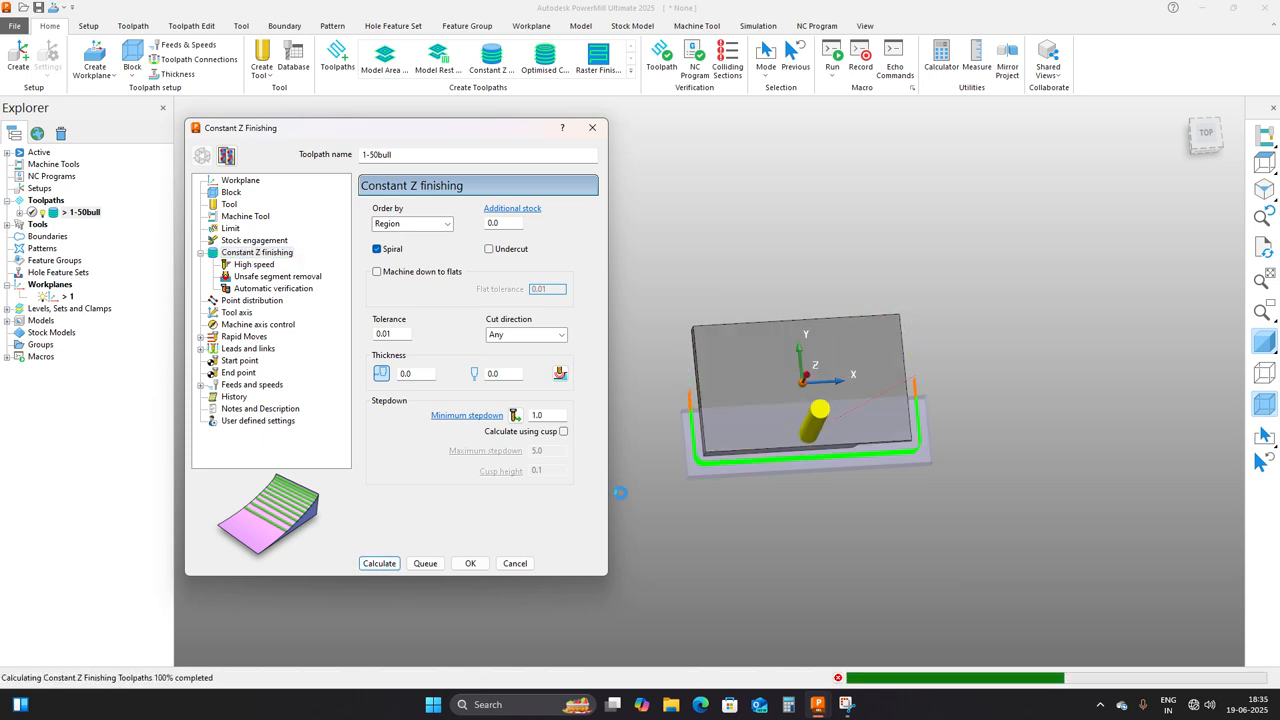
click(514, 563)
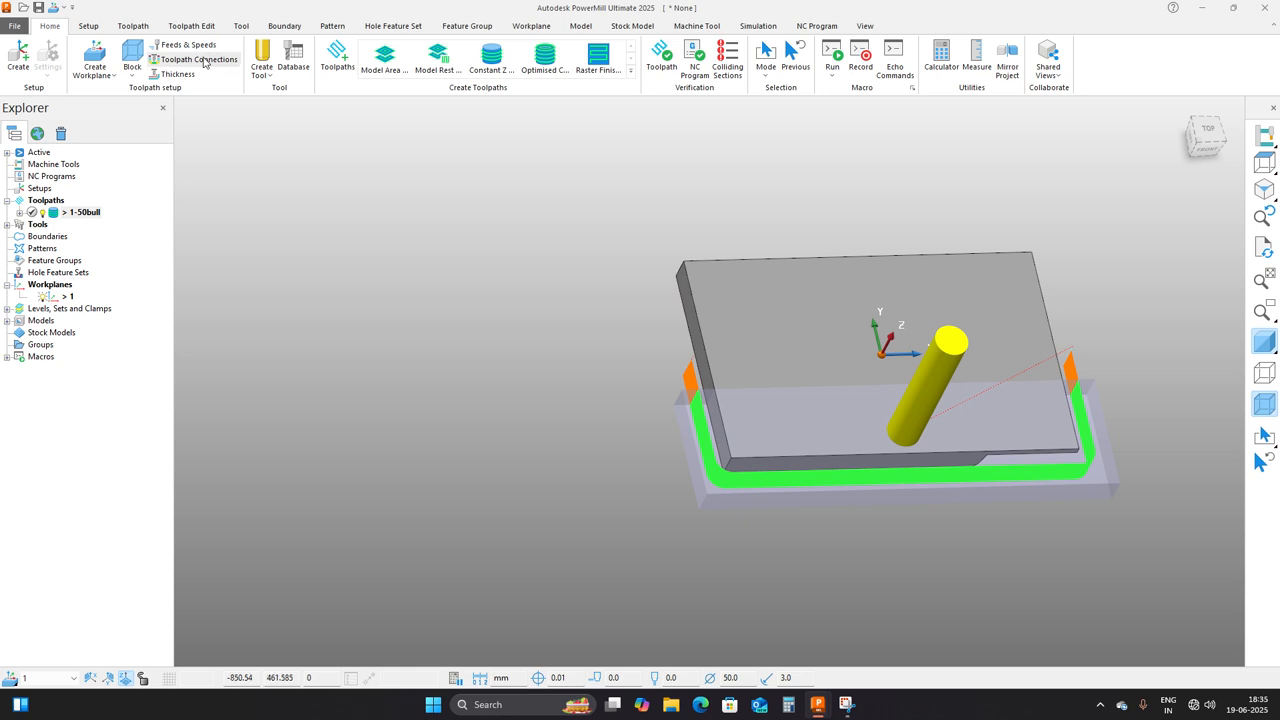
Set the toolpath's first-choice lead-in to None, copy it to the lead-outs, apply, and inspect the pass ends at the plate edge.
click(386, 115)
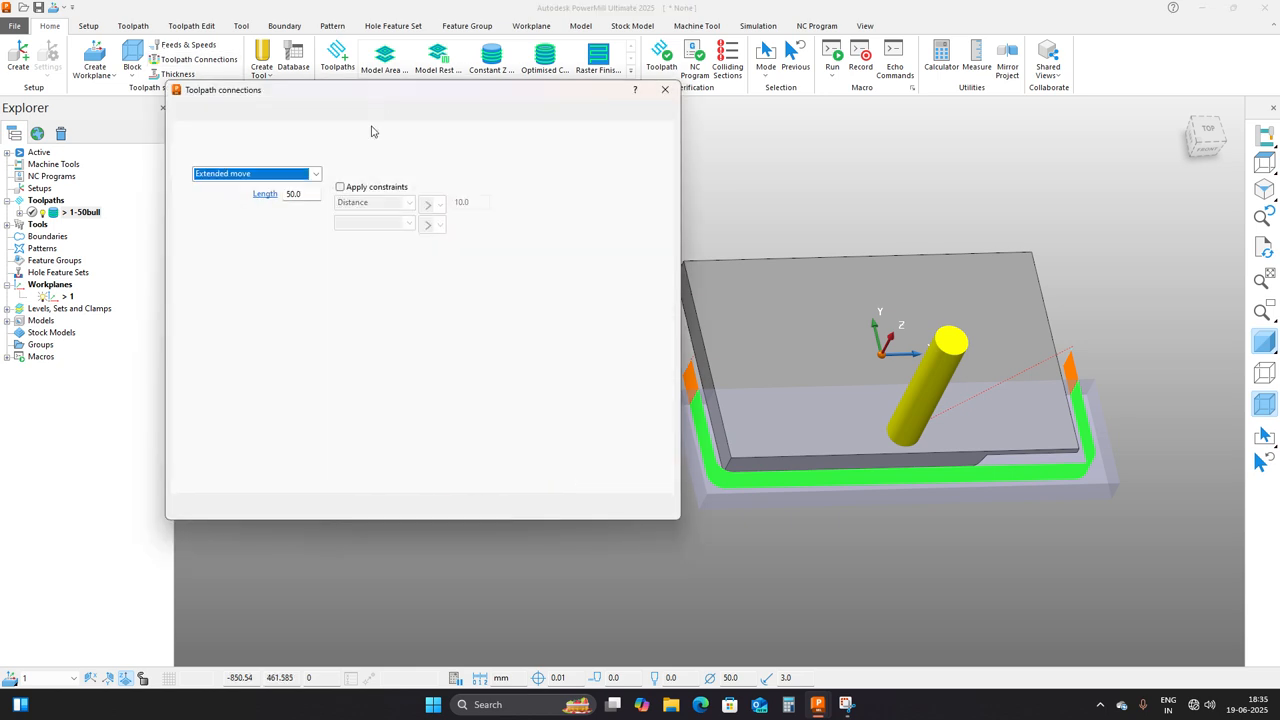
click(256, 174)
click(250, 186)
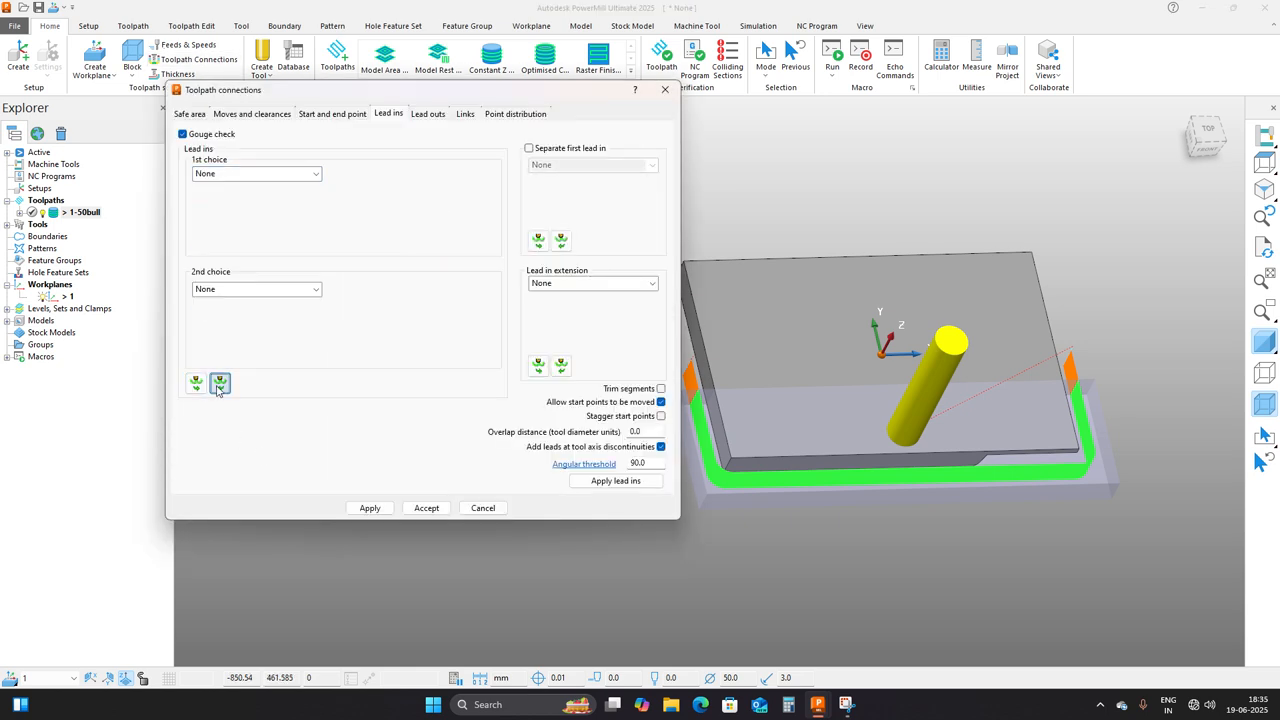
click(369, 508)
scroll(877, 434, down, 2)
scroll(877, 379, up, 6)
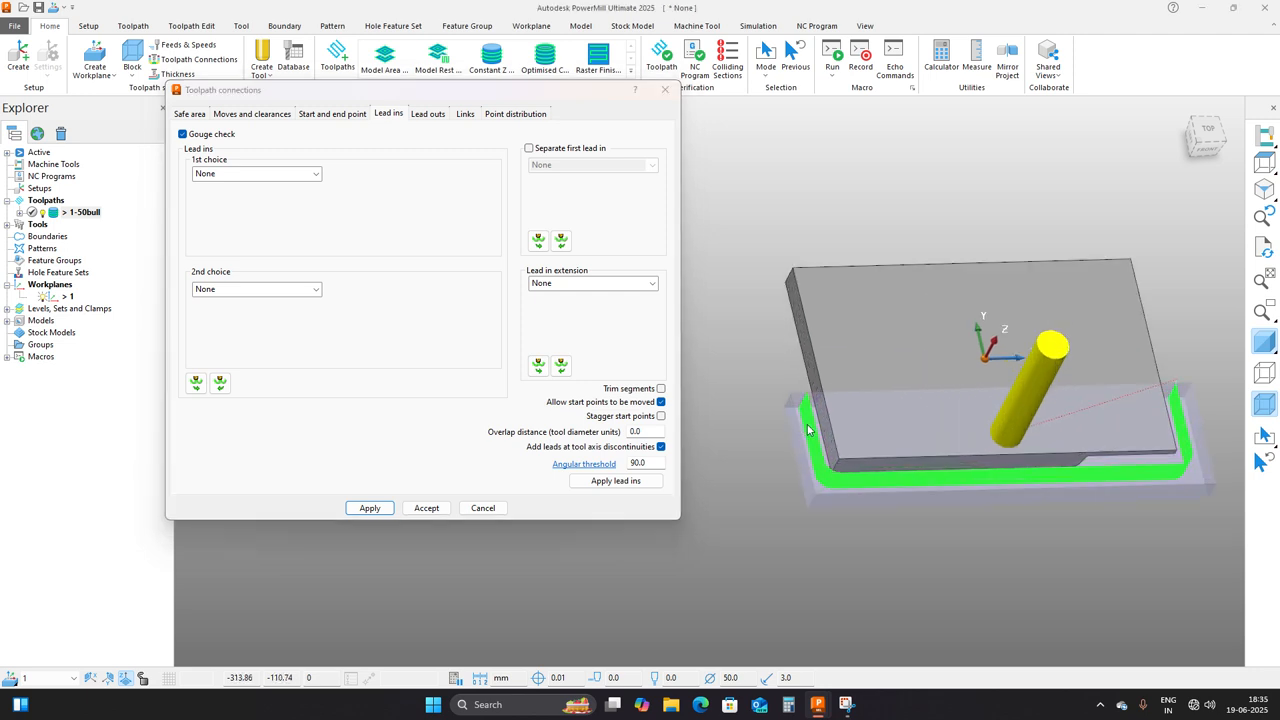
scroll(833, 381, up, 6)
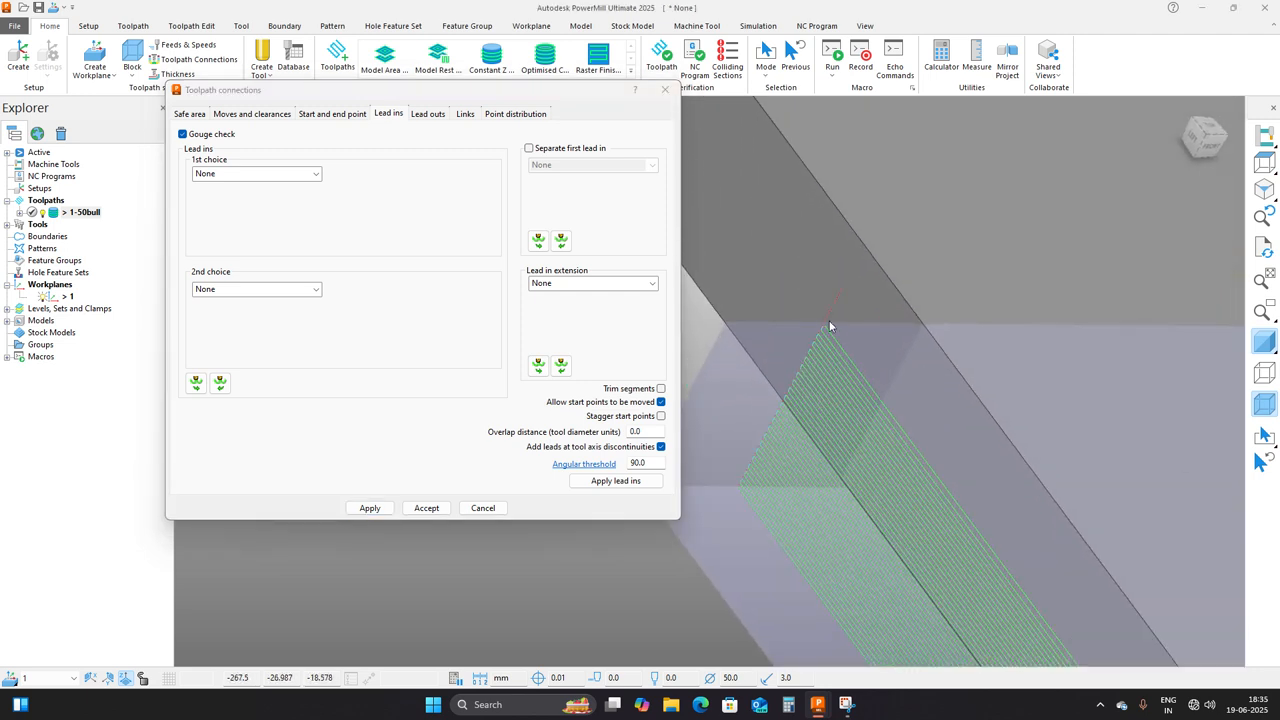
scroll(788, 366, down, 4)
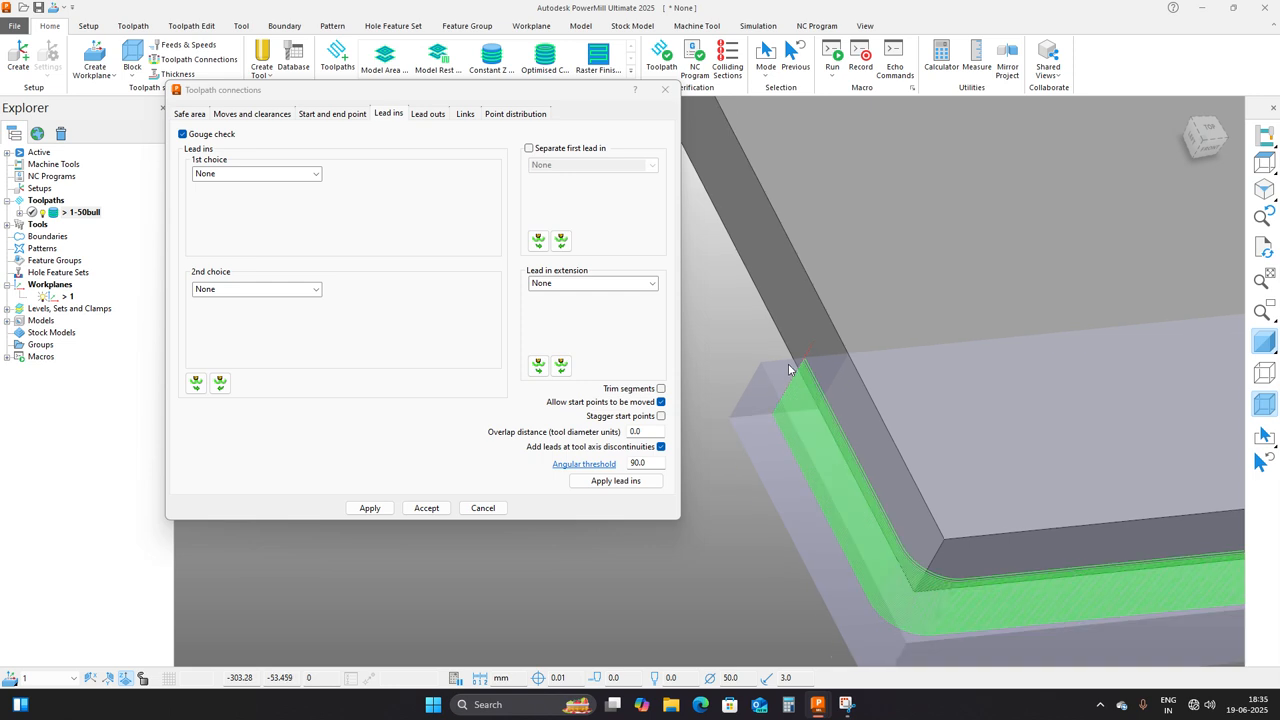
Set the first-choice lead-in to Horizontal arc with linear move 0, angle 90 and radius 5, copy it to the lead-outs, and apply.
click(303, 174)
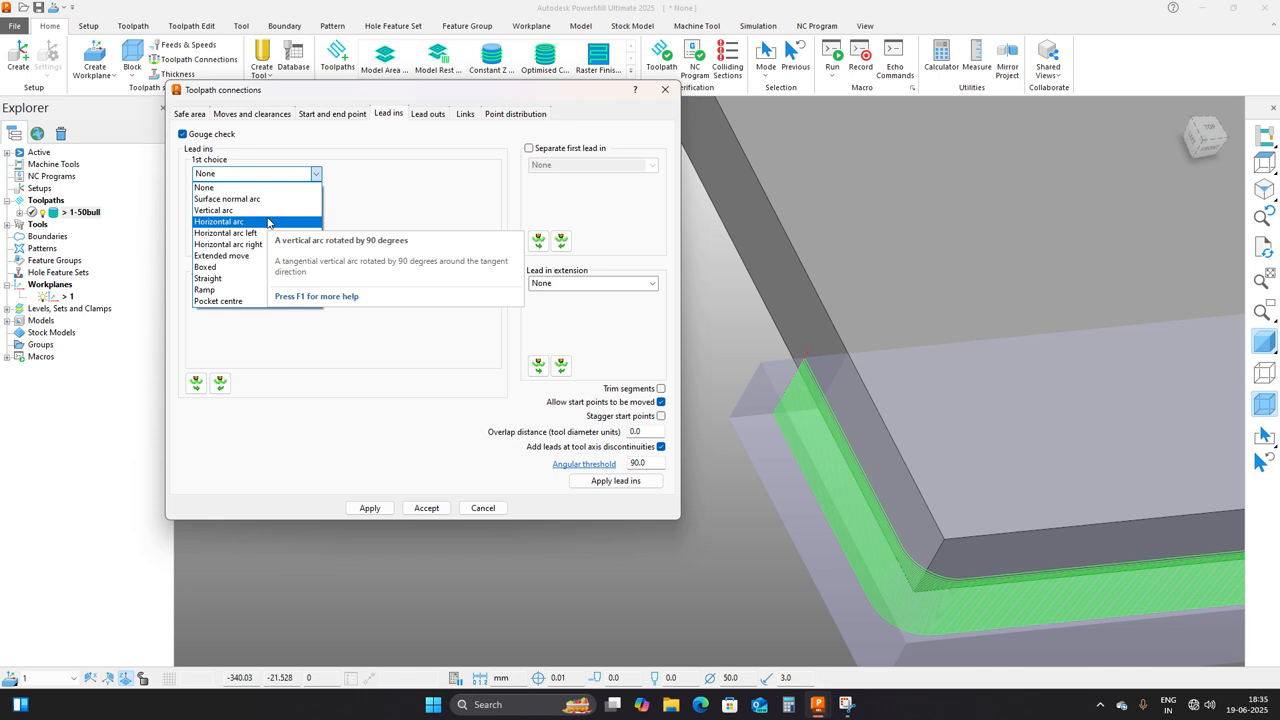
click(270, 221)
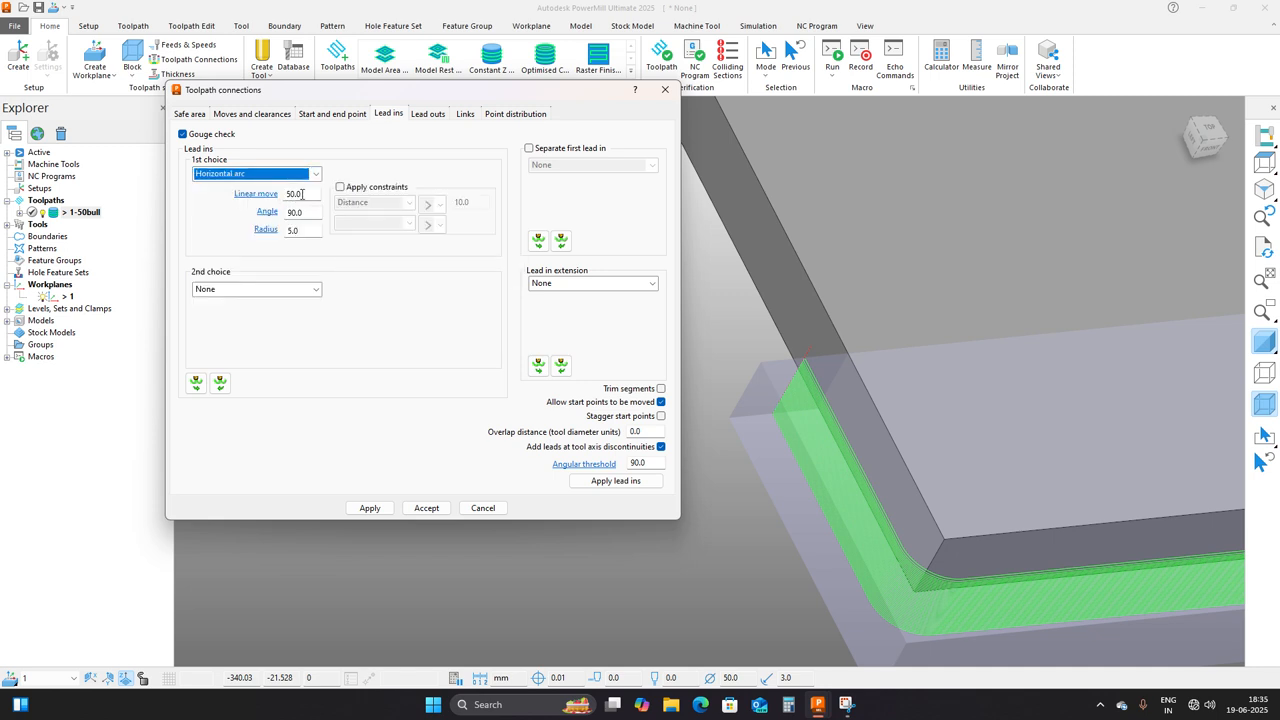
click(302, 194)
double_click(302, 194)
text(0)
click(220, 386)
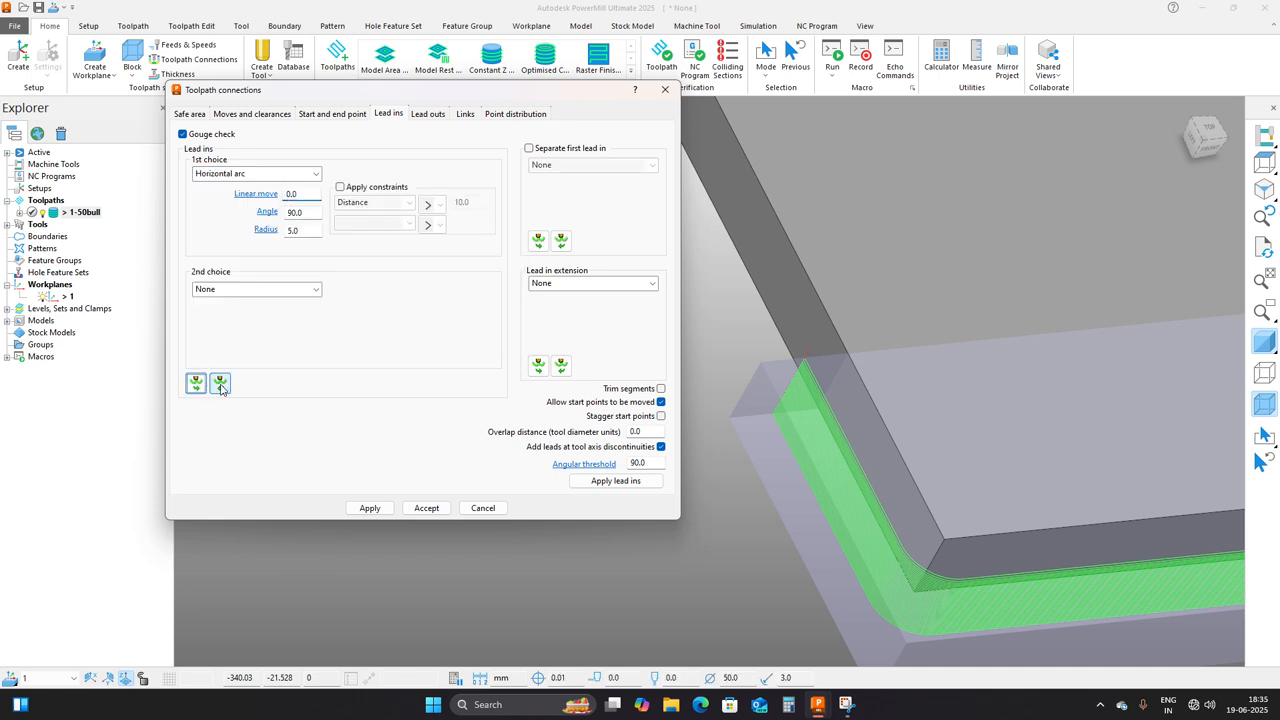
click(369, 508)
scroll(857, 380, down, 1)
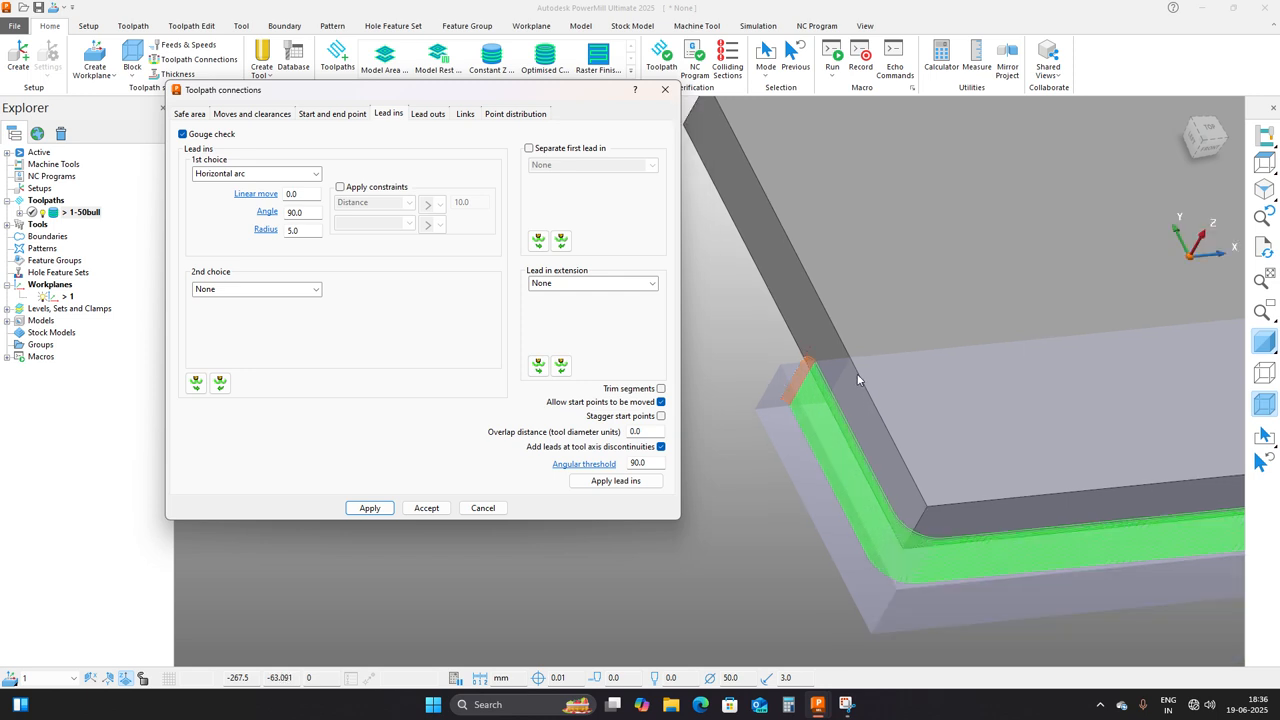
middle_drag(857, 380, 830, 385)
Set the horizontal arc radius to 30 for the lead-ins and lead-outs, apply, and inspect the arcs at the pass ends.
double_click(300, 231)
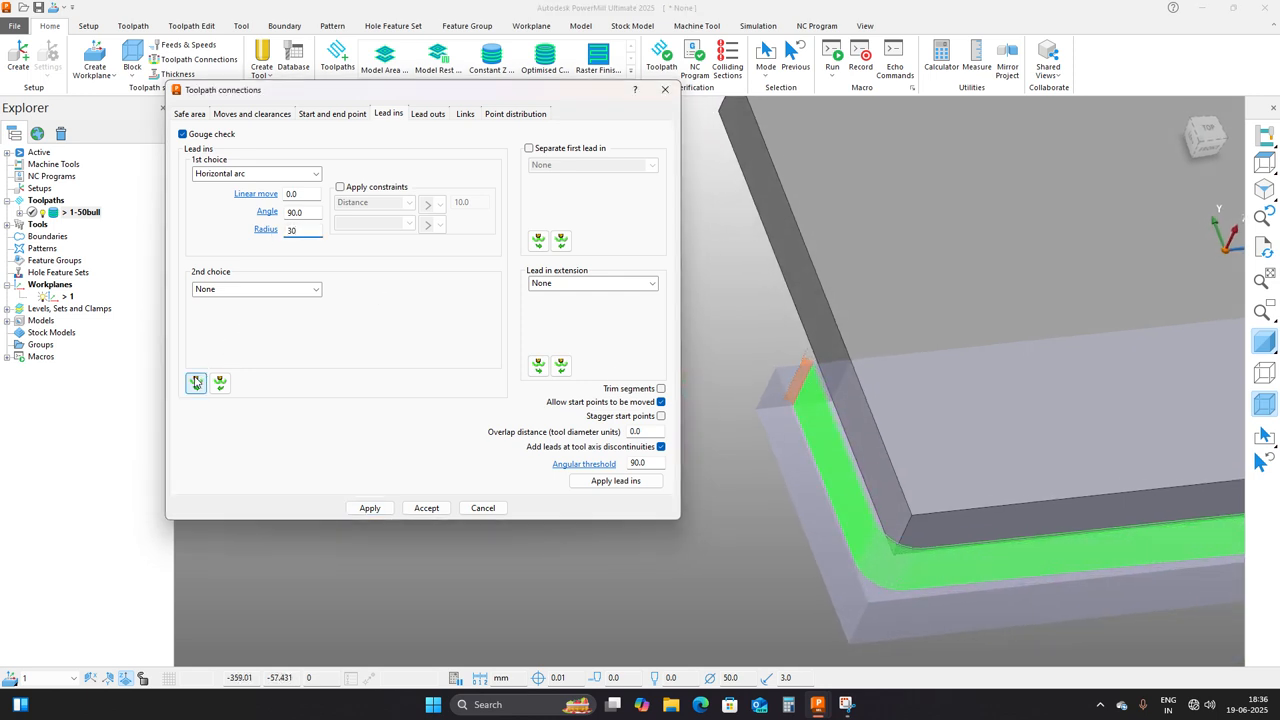
click(380, 510)
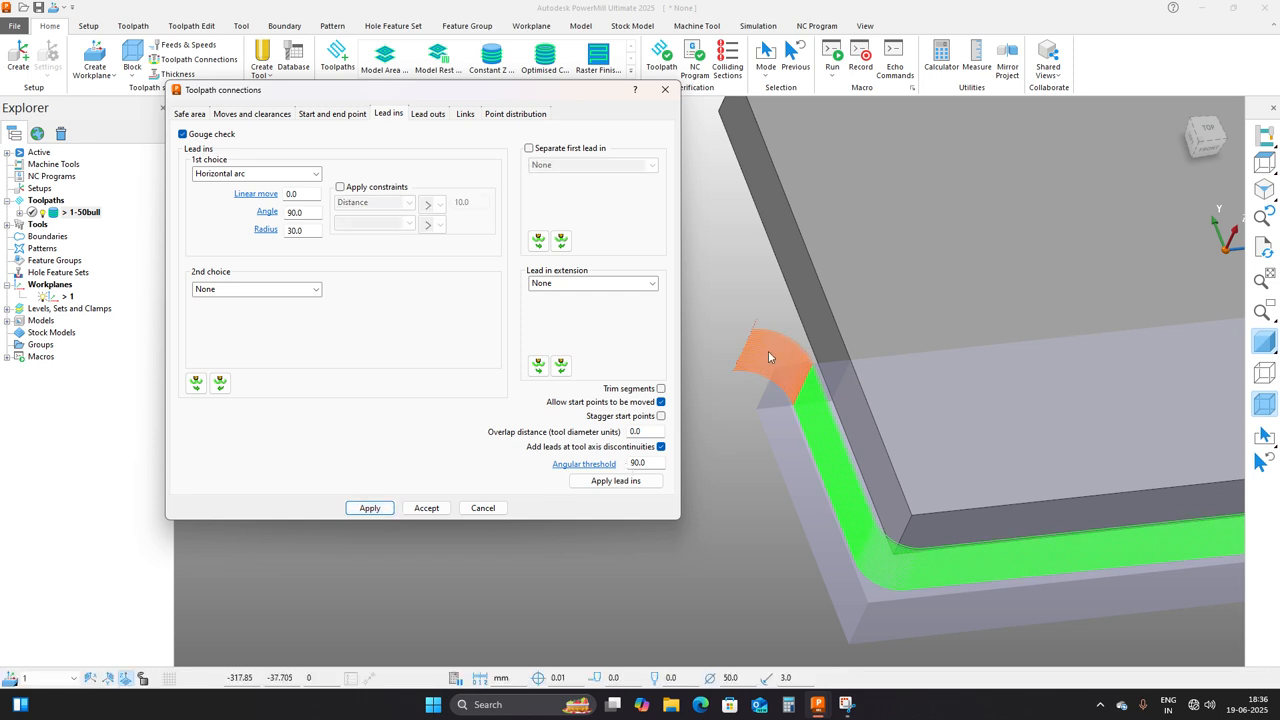
middle_drag(768, 350, 706, 324)
scroll(788, 398, up, 3)
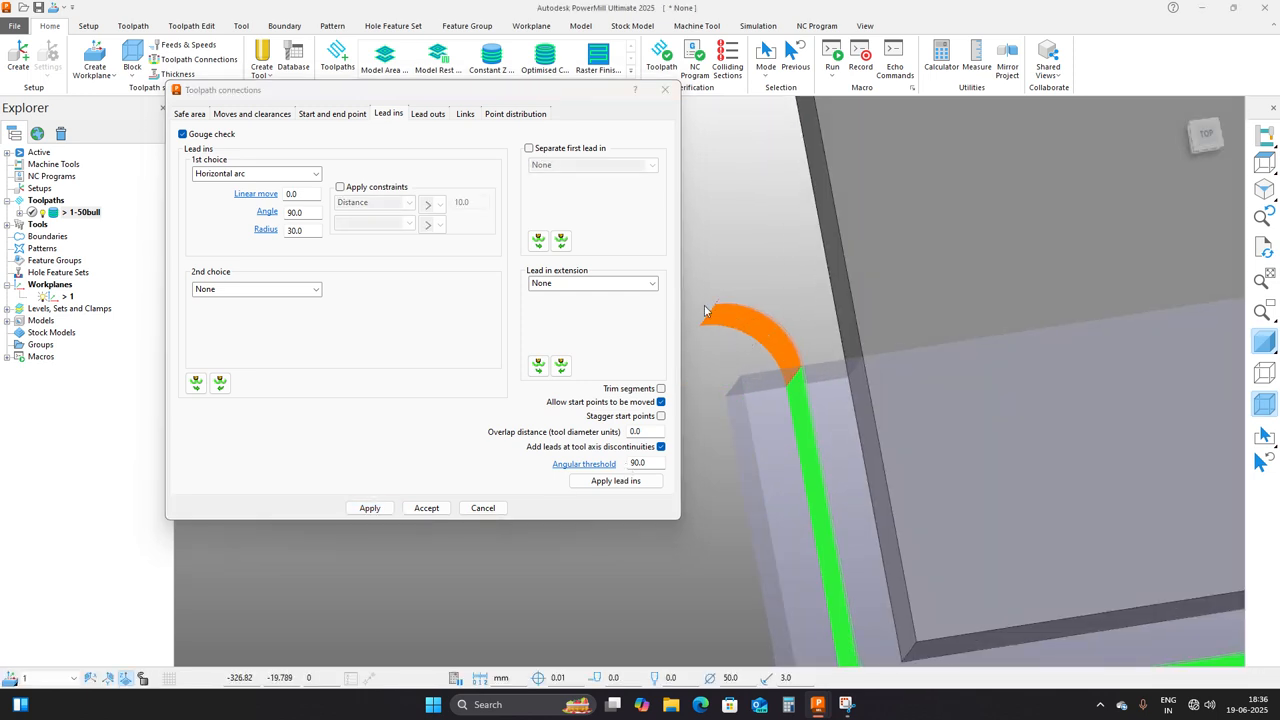
scroll(708, 313, down, 5)
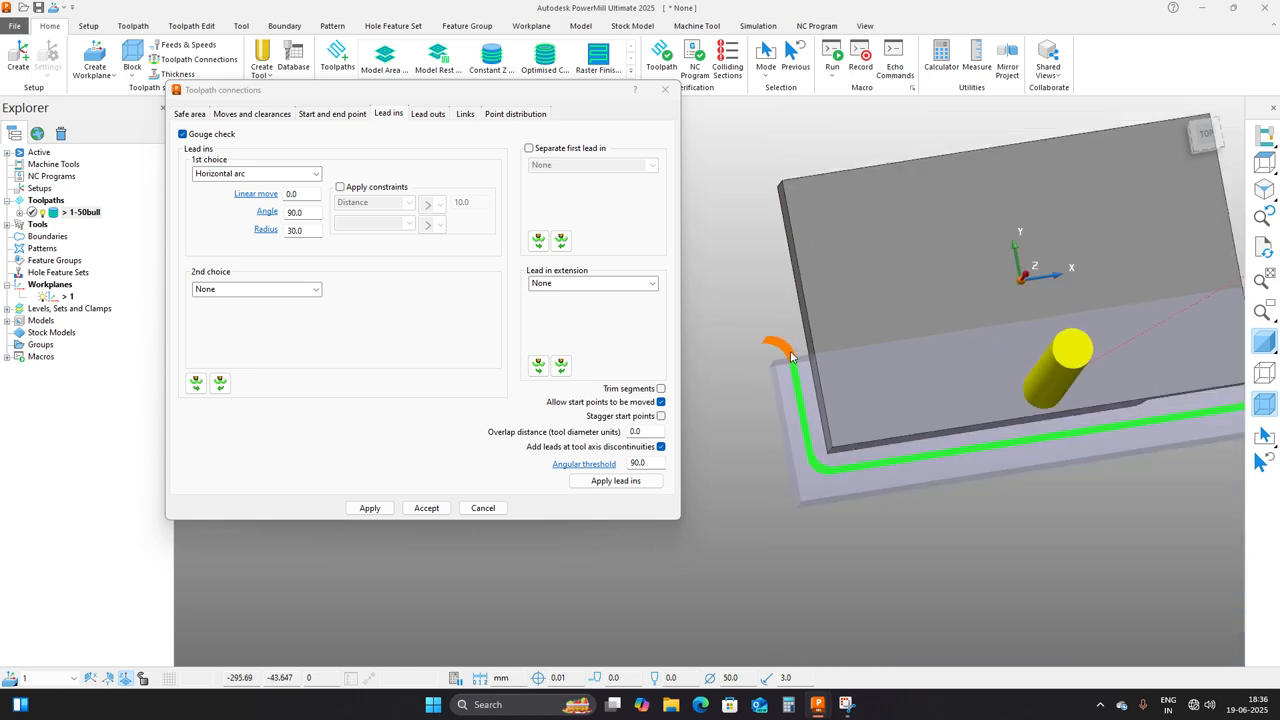
mouse_move(860, 365)
middle_down()
mouse_move(879, 369)
mouse_move(819, 365)
mouse_move(868, 376)
middle_up()
middle_drag(793, 395, 768, 372)
scroll(767, 372, up, 4)
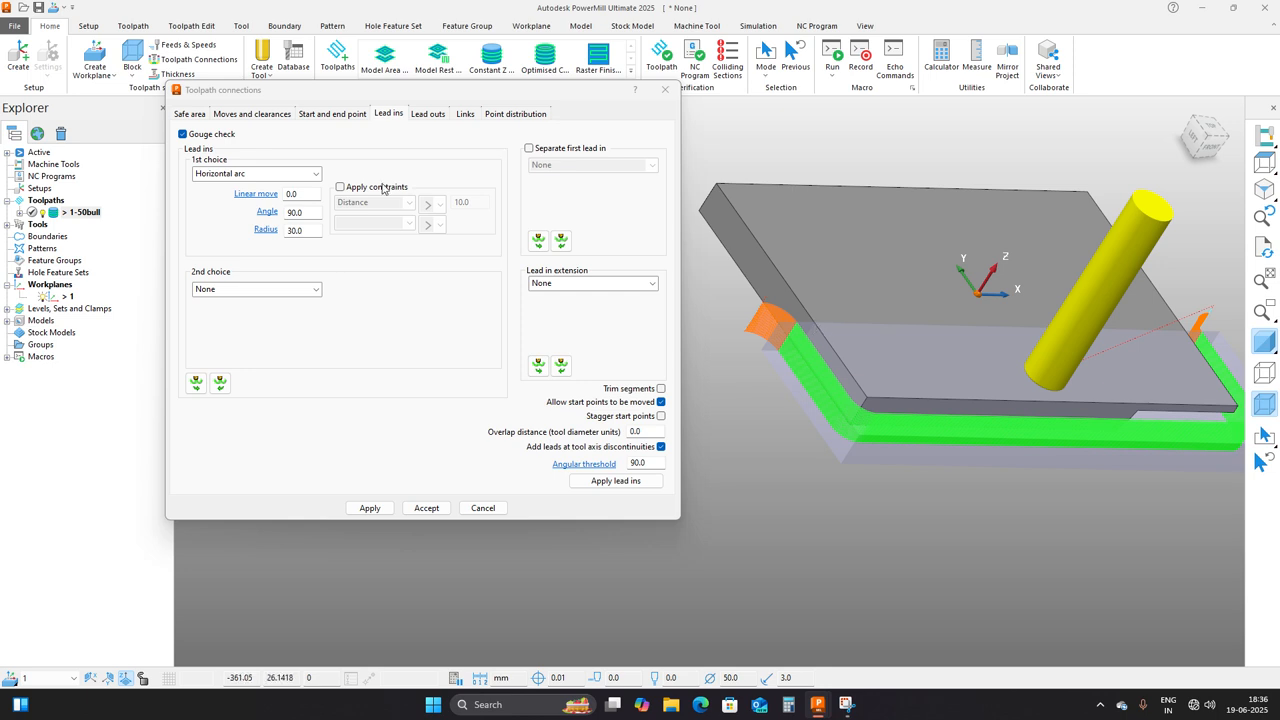
click(665, 89)
Duplicate the 1-50bull toolpath and open the copy's settings for editing.
click(80, 213)
right_click(80, 213)
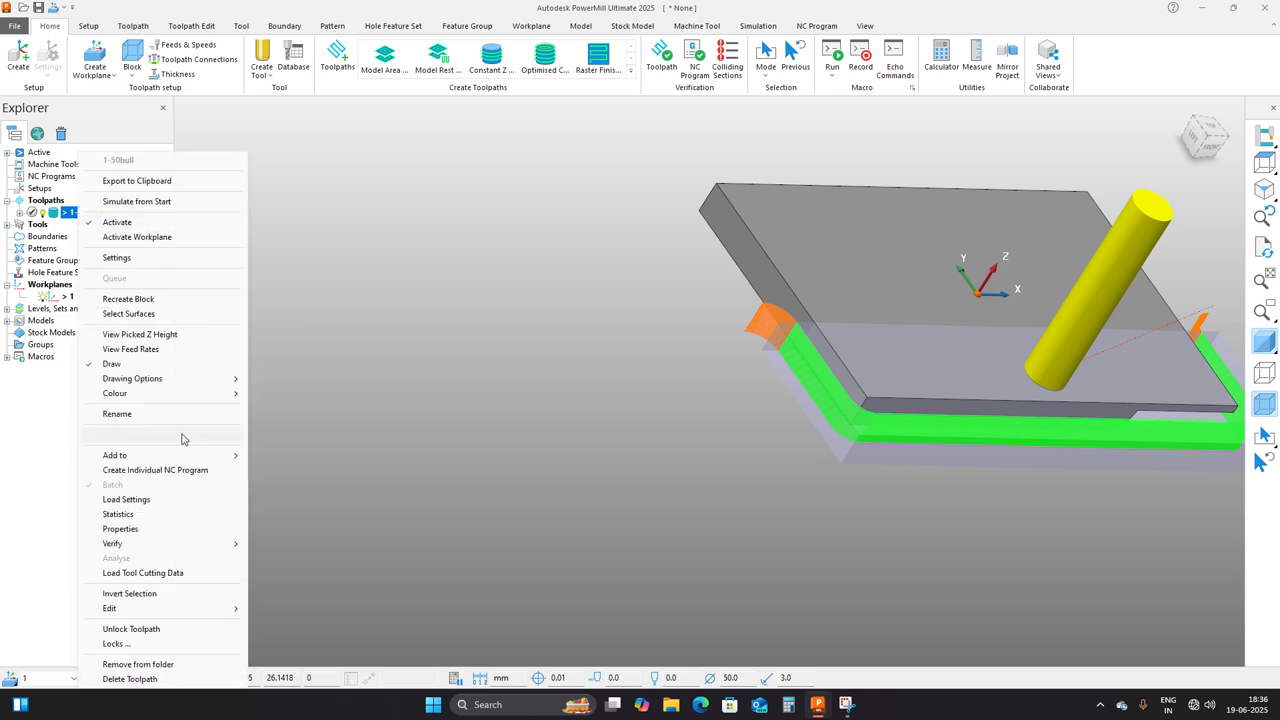
mouse_move(110, 610)
click(300, 567)
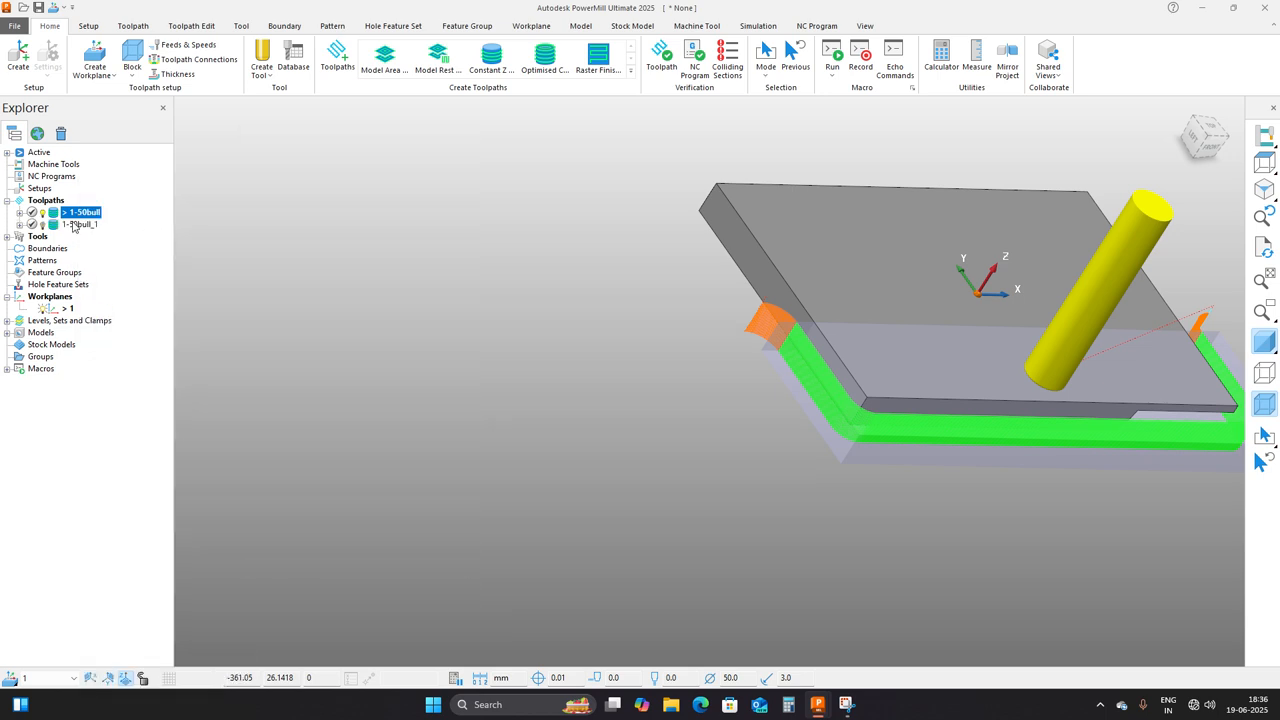
right_click(76, 224)
click(136, 258)
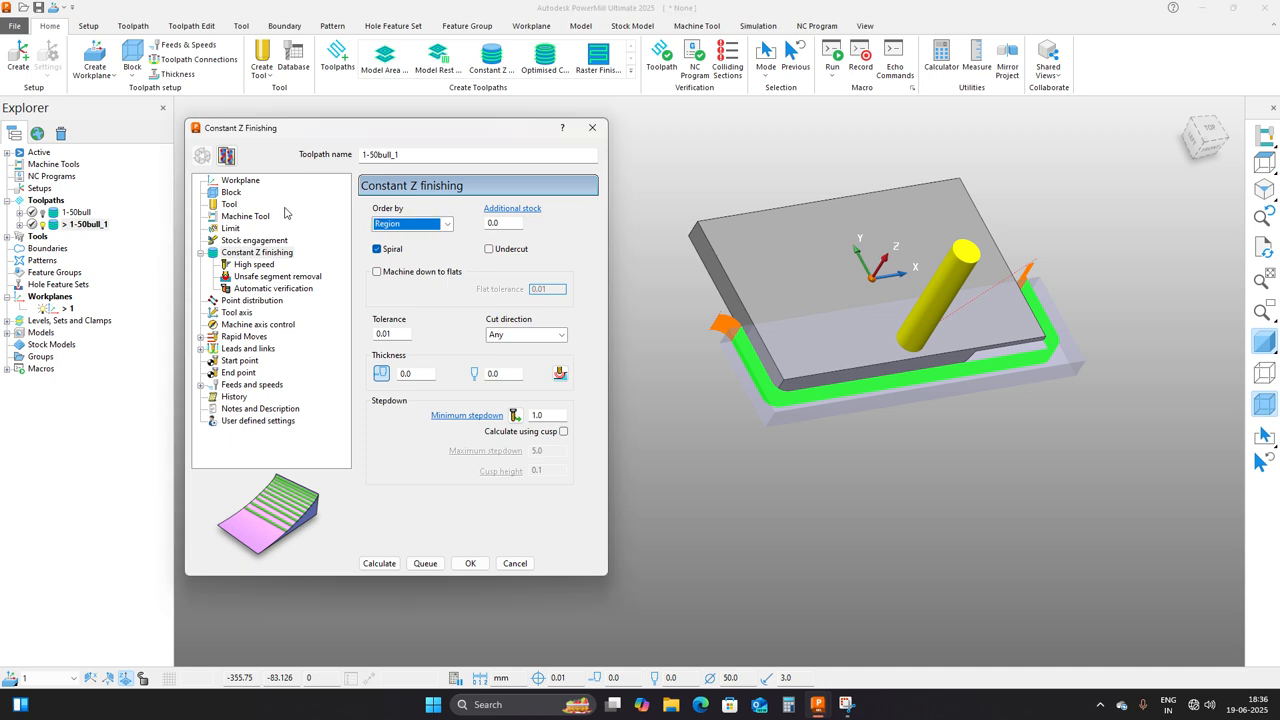
Lock the X length of the copied toolpath's block and recalculate the block limits from the model.
click(231, 192)
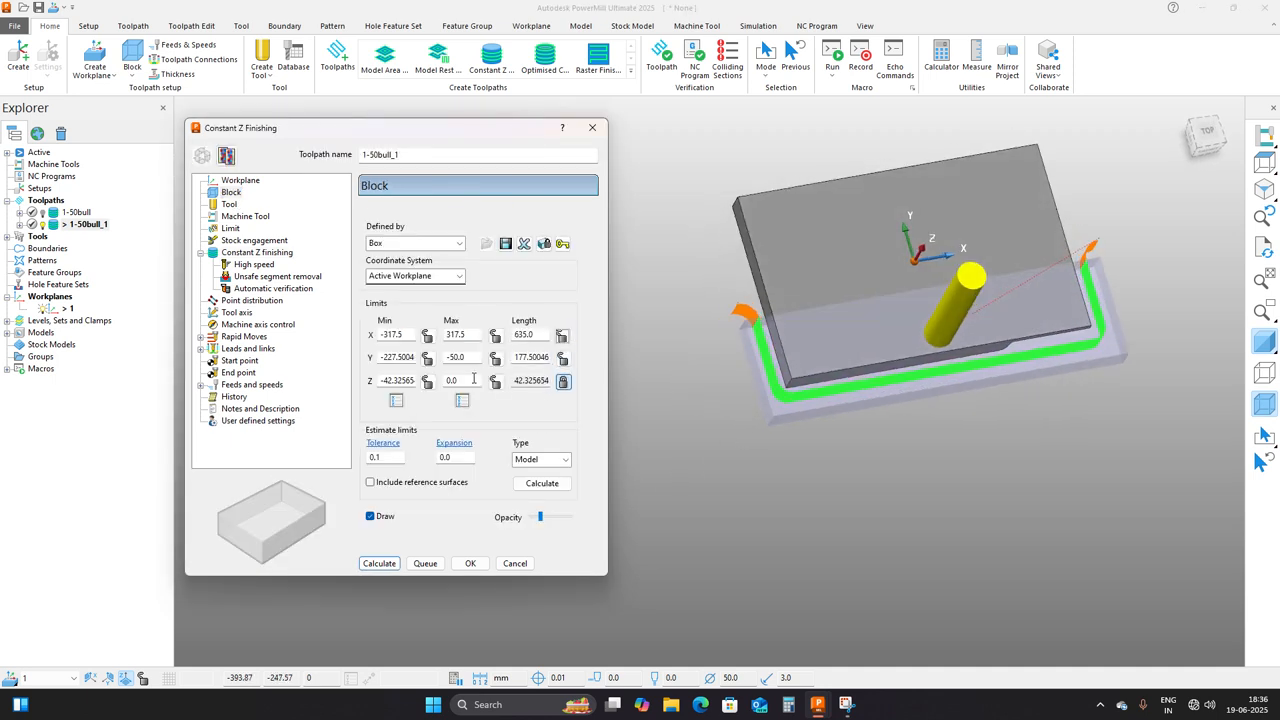
click(562, 335)
click(542, 484)
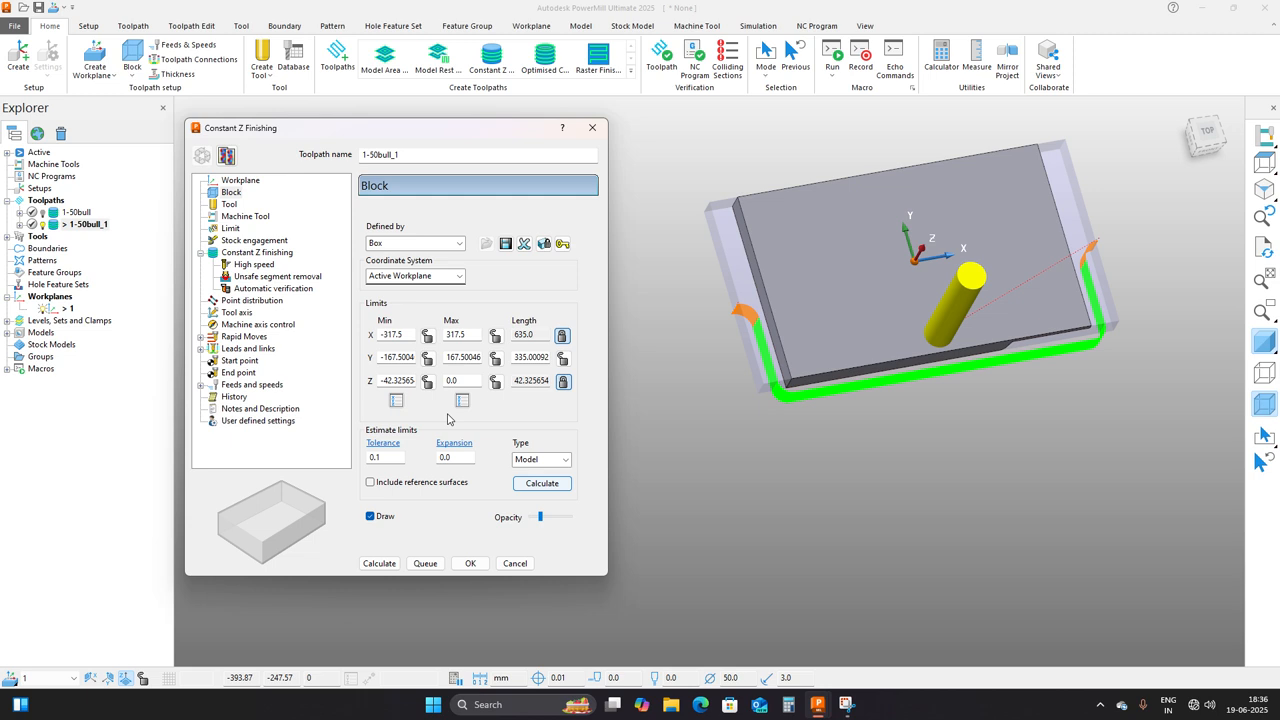
Set the block's Y minimum to 50, increase its Y maximum by 60, and calculate the toolpath.
double_click(395, 357)
key(BackSpace)
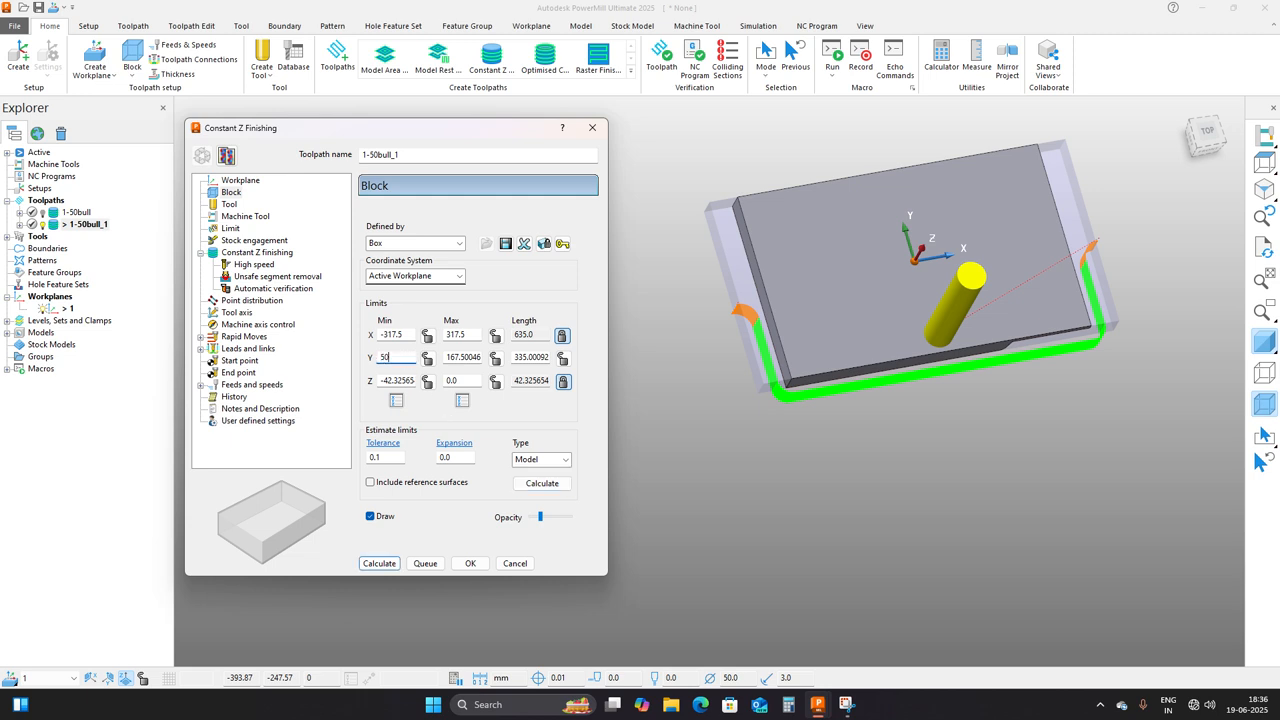
text(50)
key(Return)
click(479, 357)
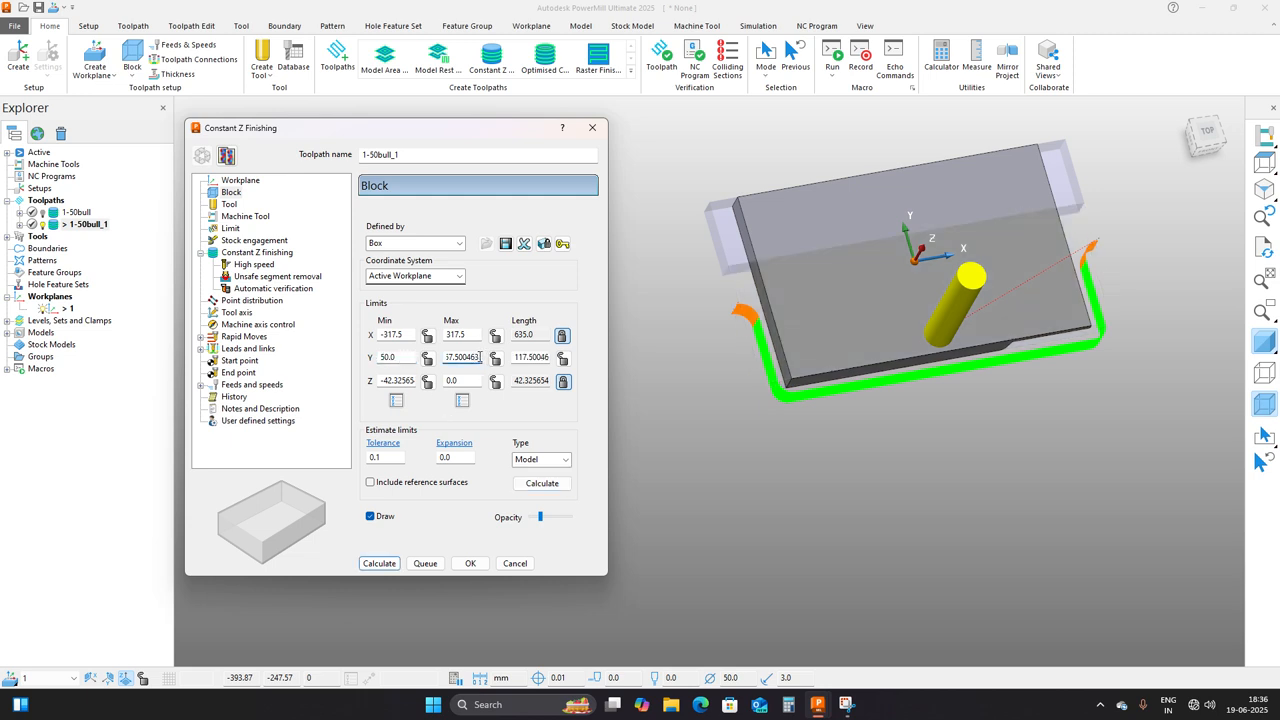
text(+60)
key(Return)
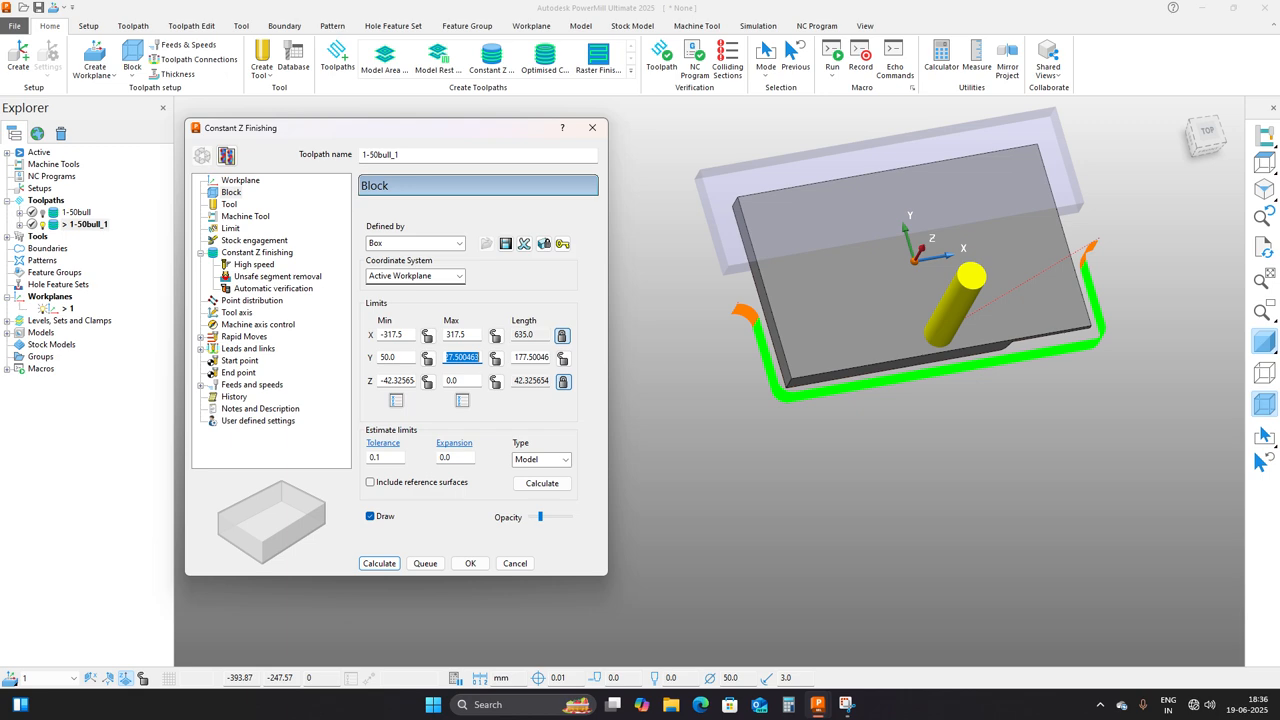
click(391, 569)
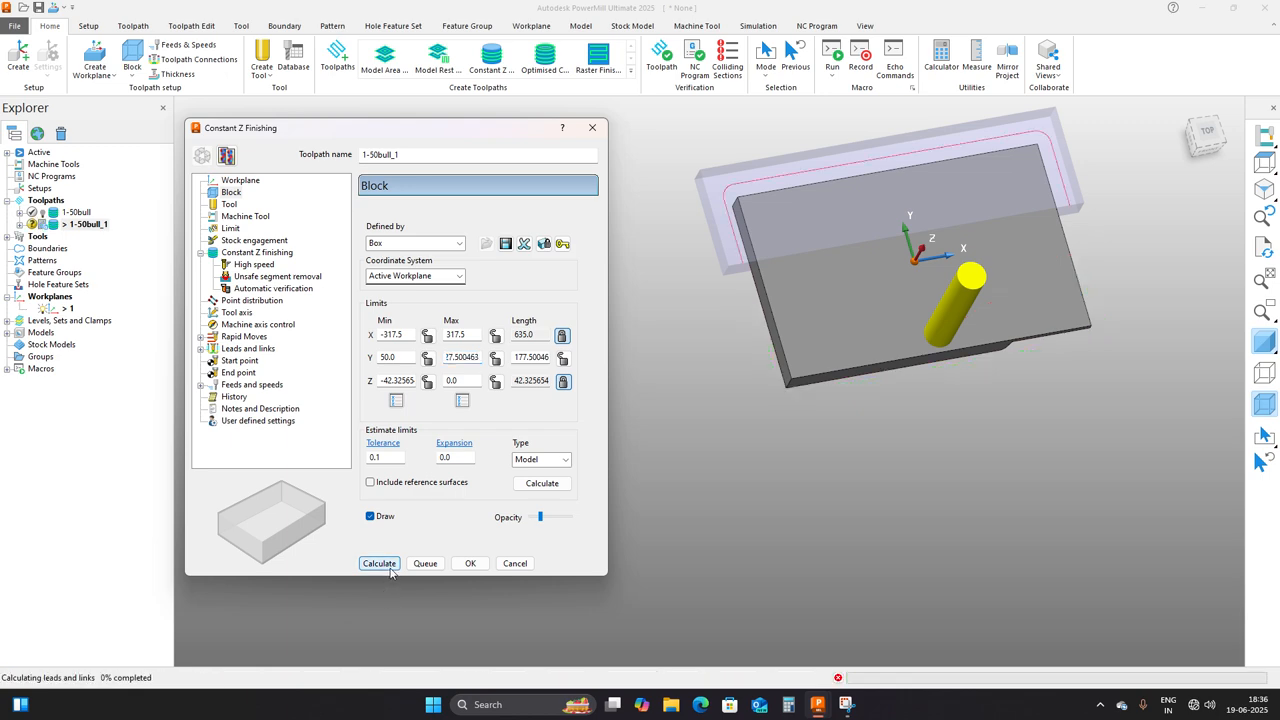
click(514, 563)
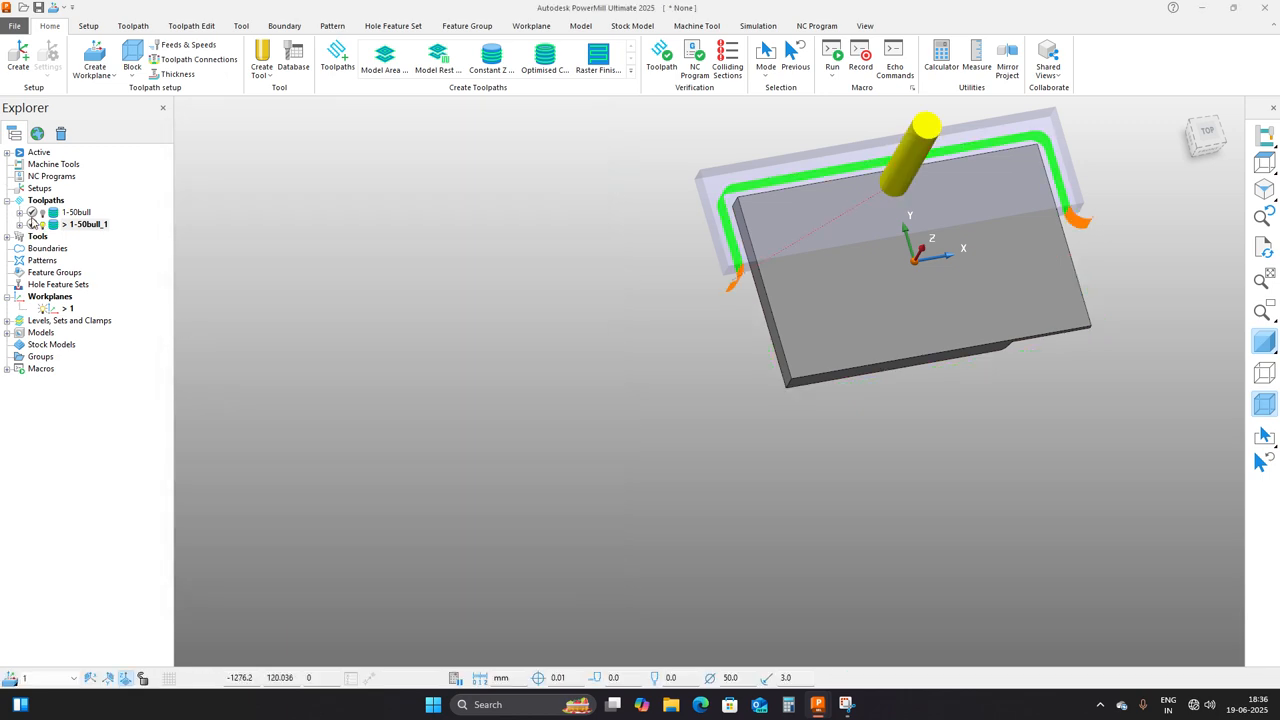
Display the 1-50bull toolpath alongside its copy and inspect the arc leads where the two halves end.
click(42, 213)
middle_drag(636, 430, 597, 361)
middle_drag(928, 387, 915, 436)
scroll(857, 330, up, 2)
scroll(714, 287, up, 2)
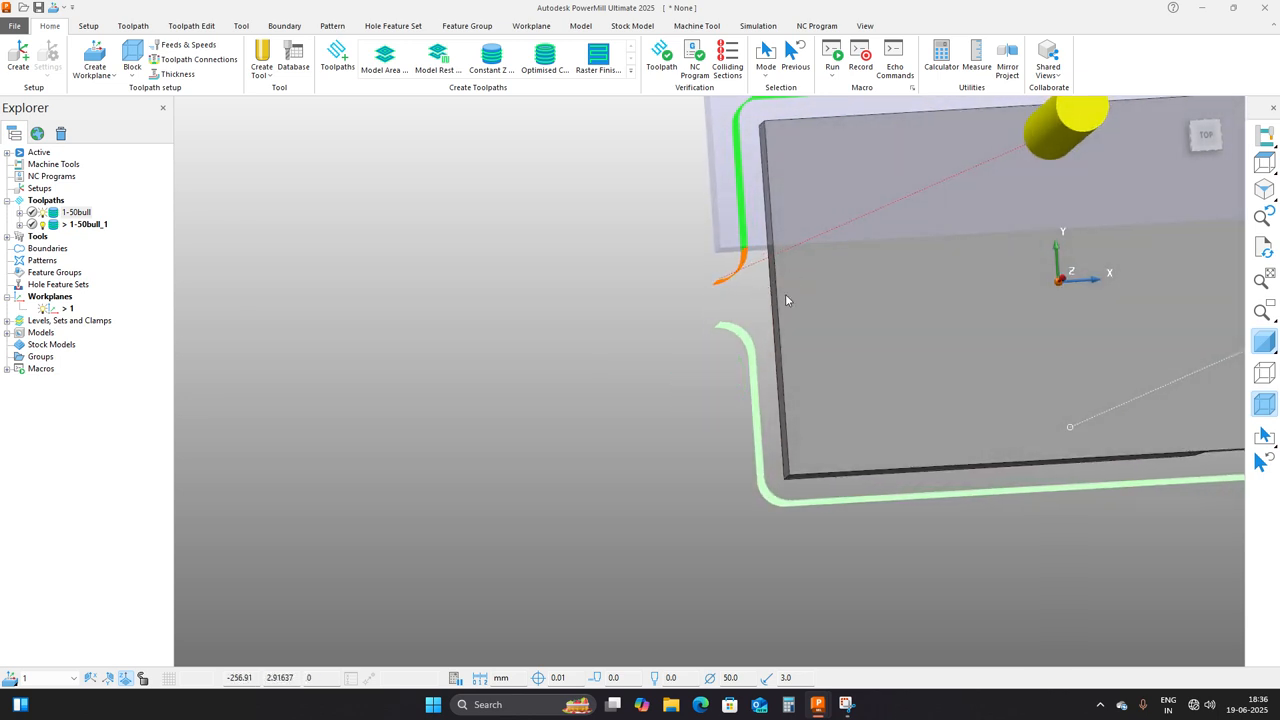
scroll(701, 309, down, 4)
middle_drag(786, 371, 794, 354)
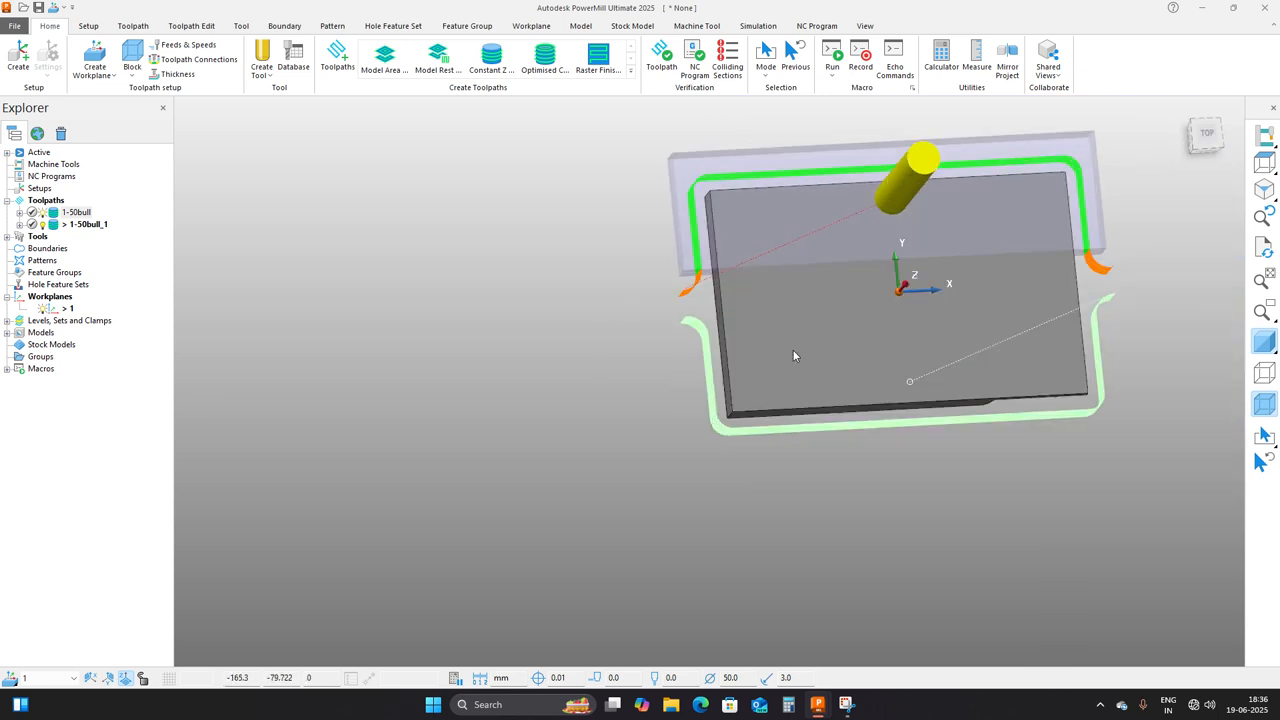
Duplicate the 1-50bull_1 toolpath and open the copy's settings for editing.
right_click(89, 228)
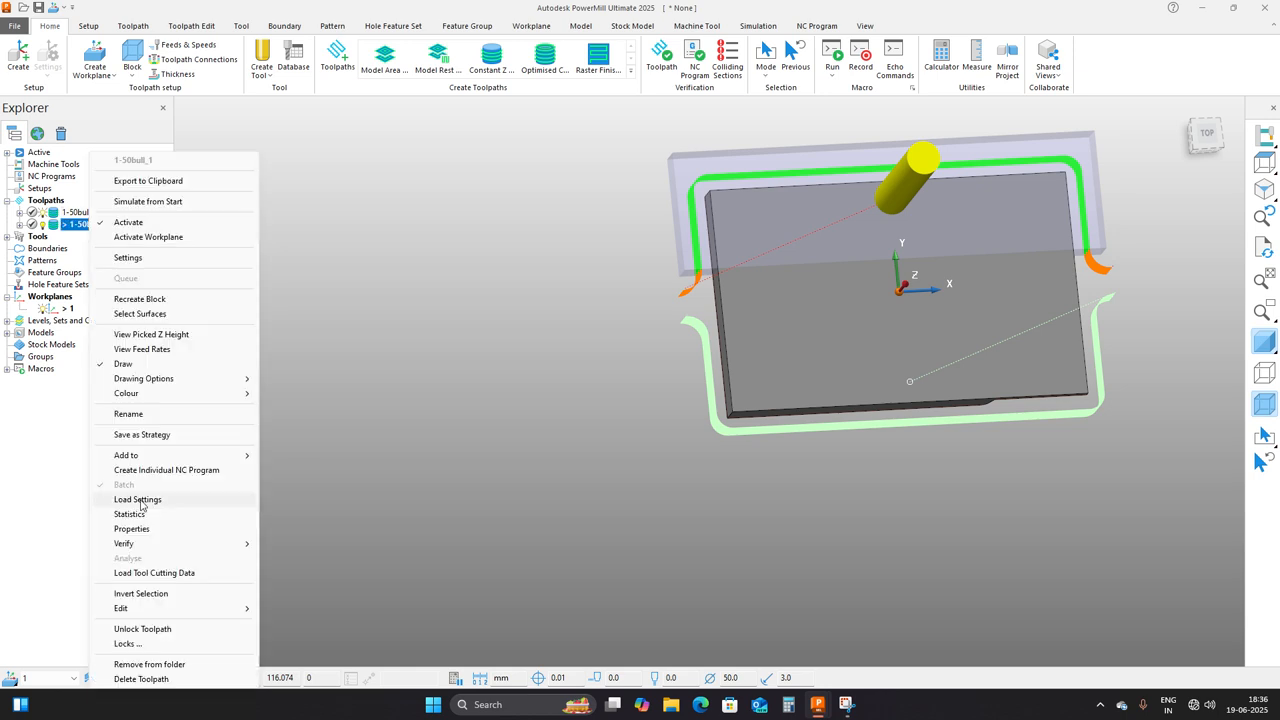
mouse_move(175, 608)
click(308, 567)
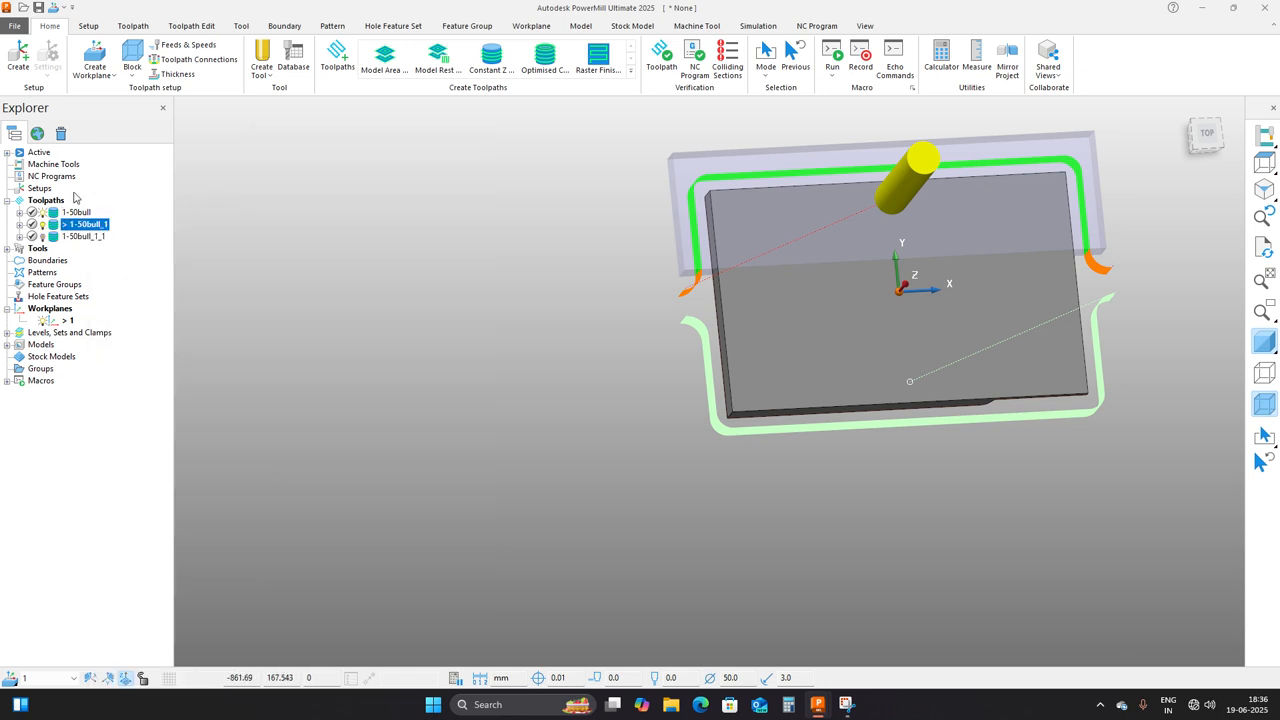
right_click(80, 237)
click(130, 261)
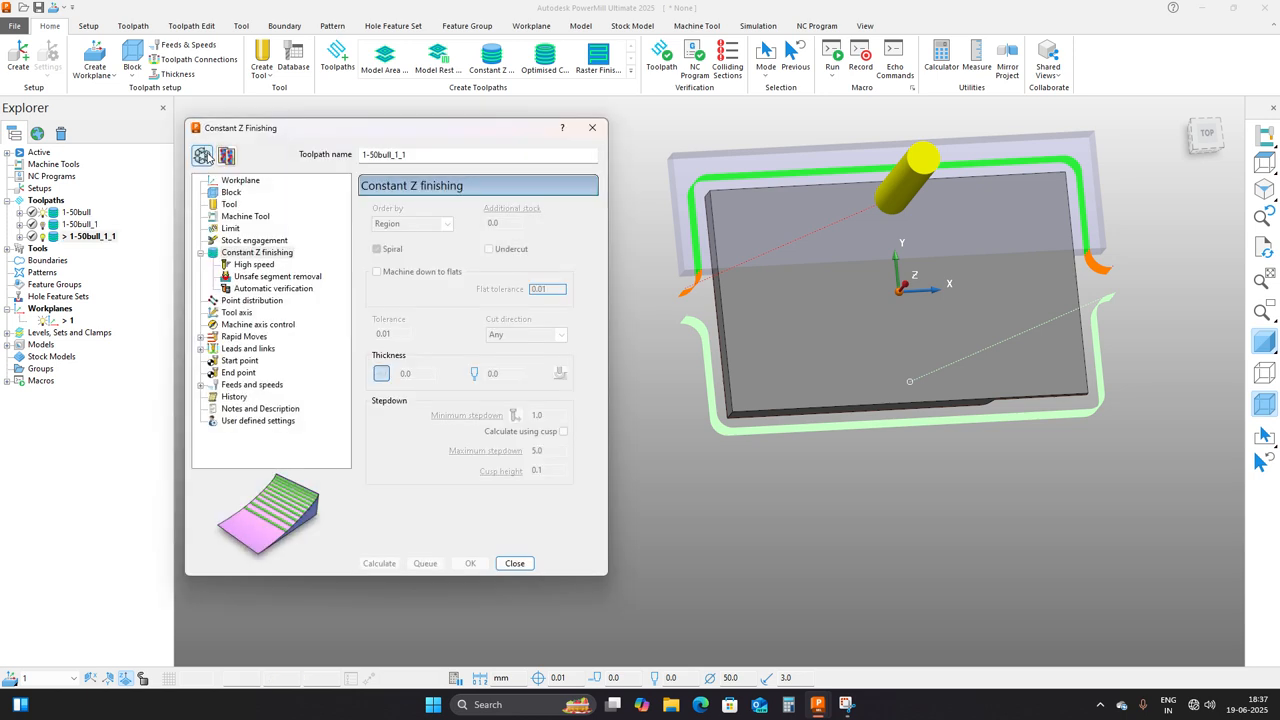
click(202, 155)
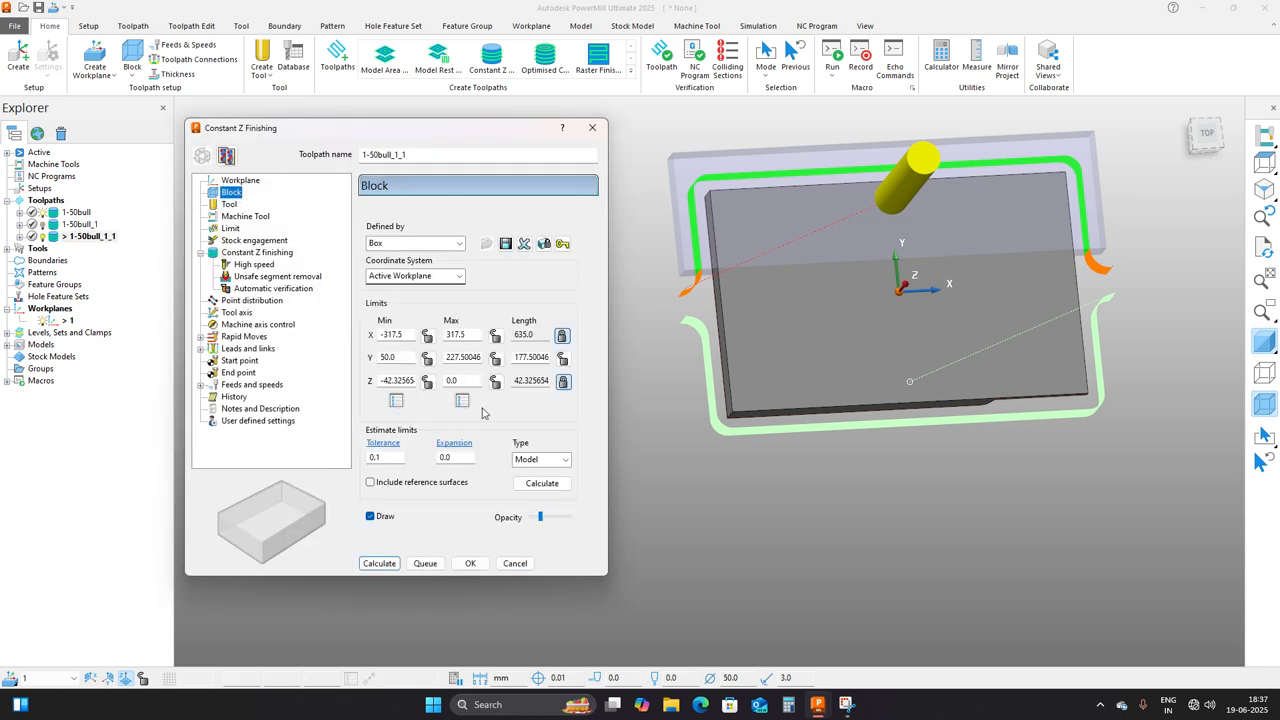
Unlock the block's X and Z lengths and recalculate its limits from the model.
click(561, 335)
click(563, 381)
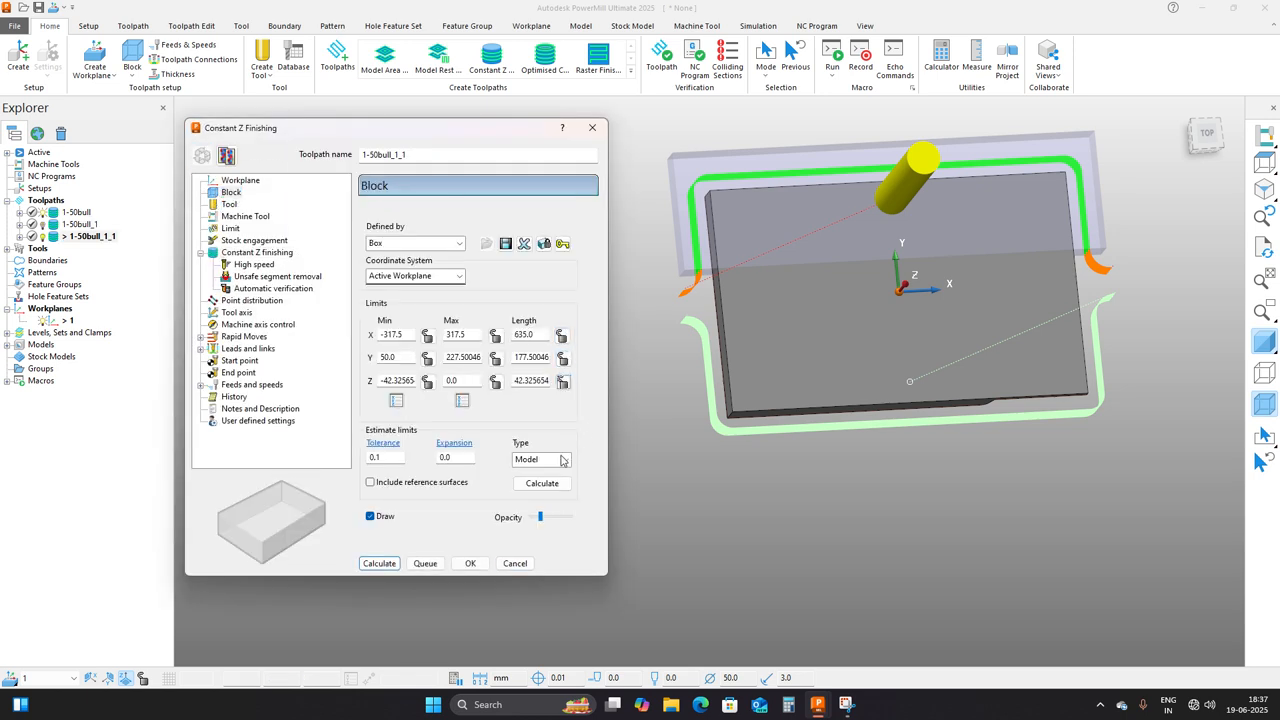
click(542, 484)
Set the block's X length to 635 and Y length to 100, and calculate the toolpath.
click(544, 333)
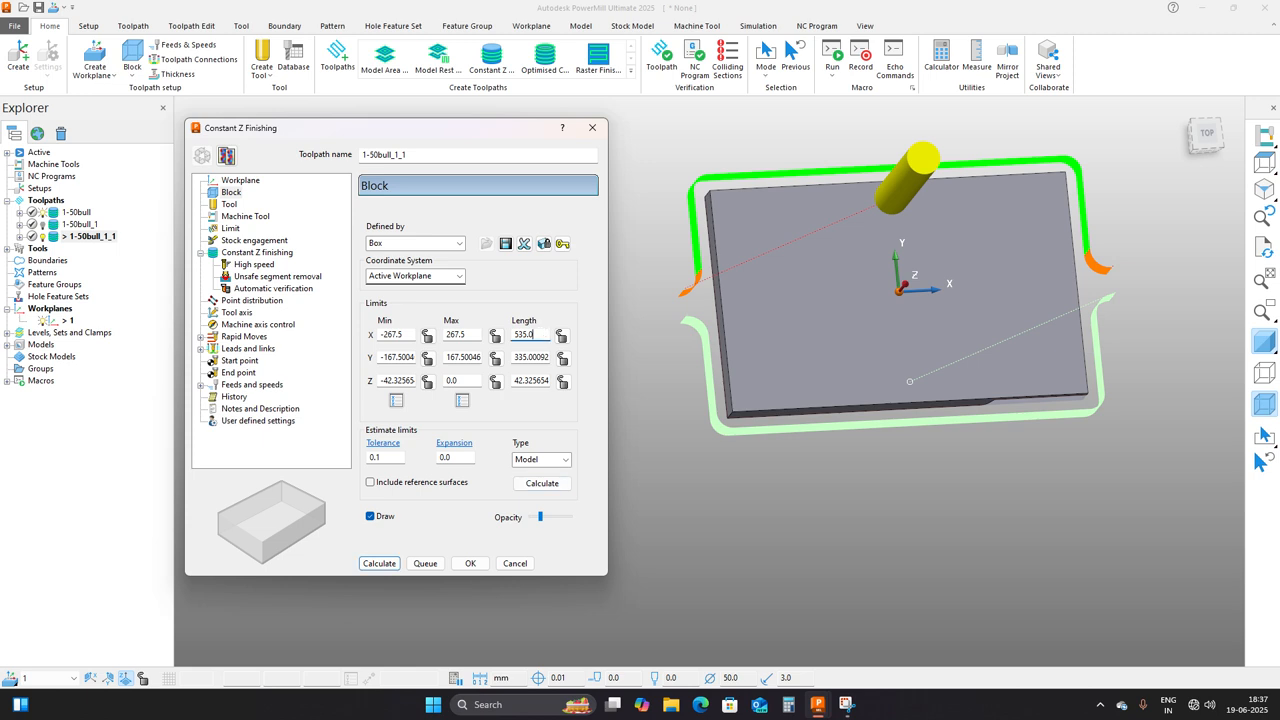
text(635)
key(Return)
double_click(536, 357)
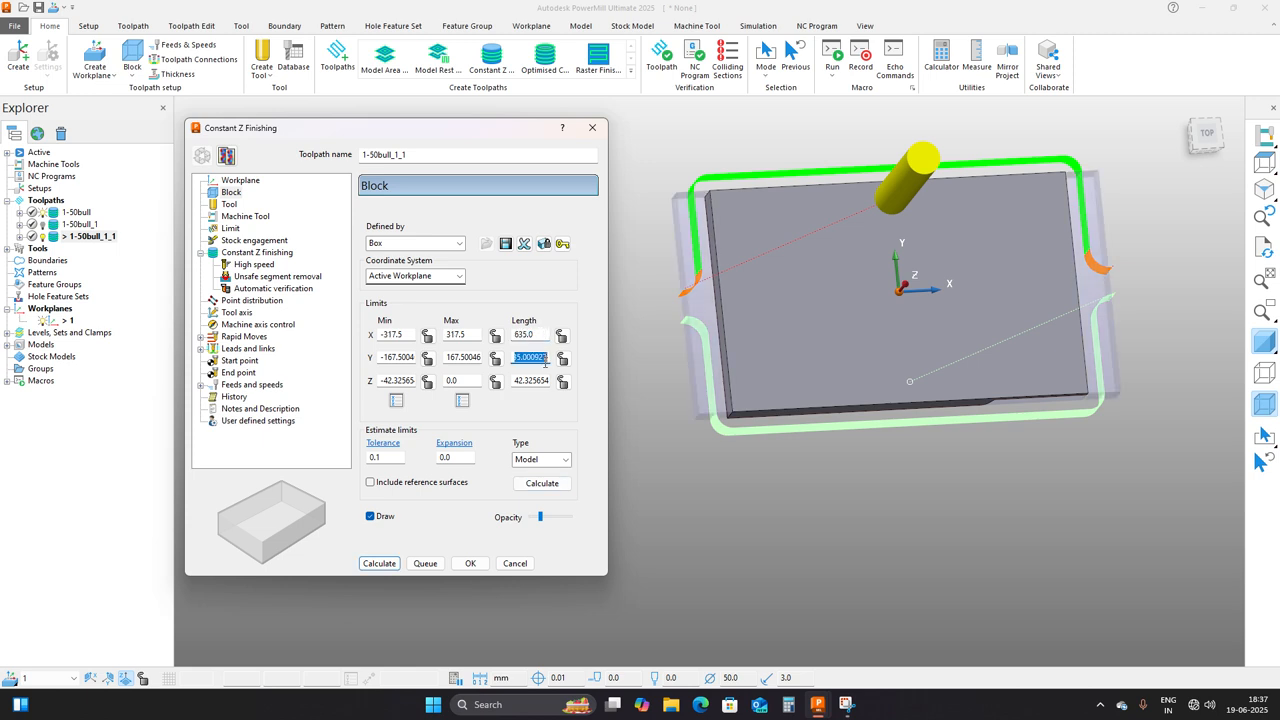
text(100)
key(Return)
click(376, 567)
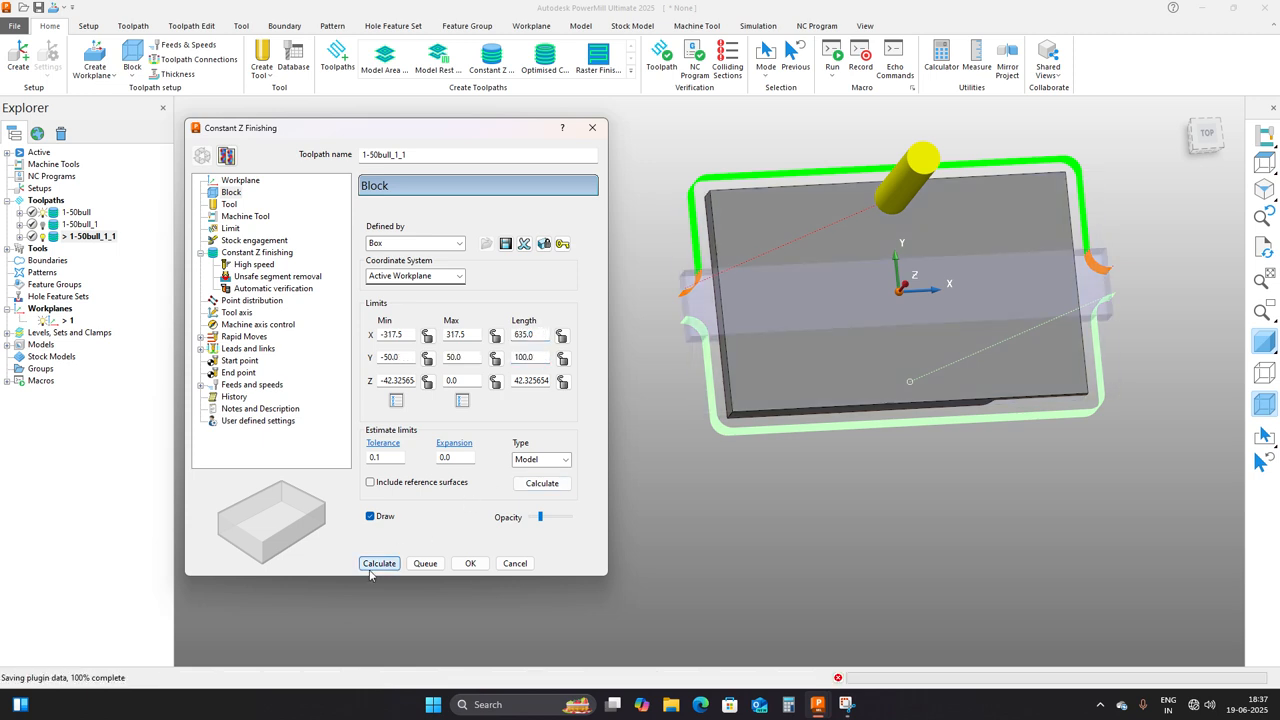
click(515, 563)
Inspect the short passes on the plate's two sides and hide all three toolpaths.
middle_drag(660, 429, 681, 386)
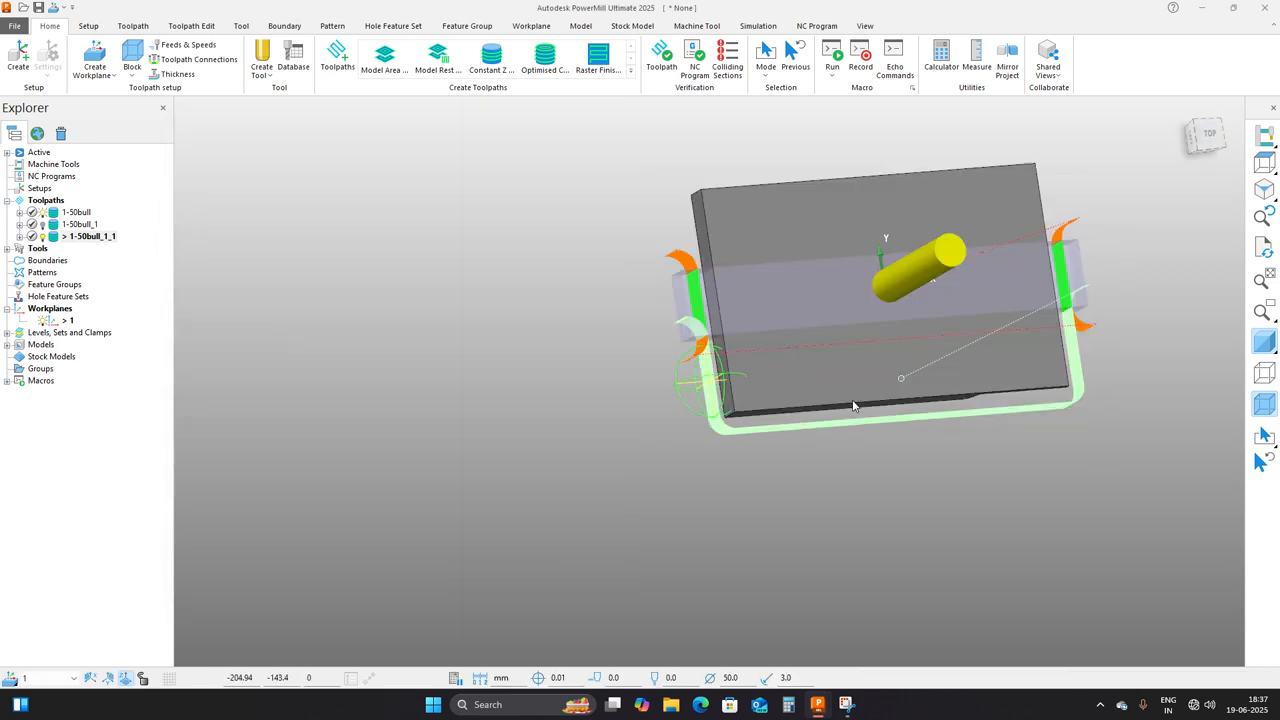
click(42, 236)
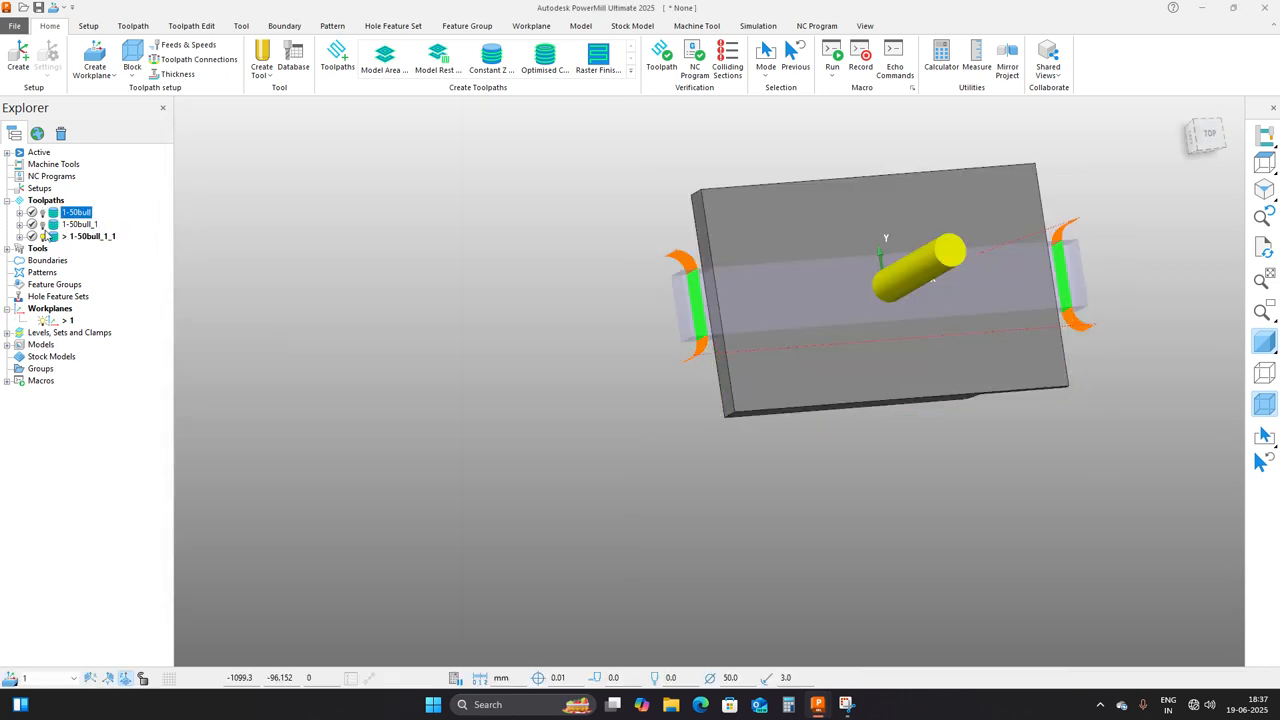
click(42, 236)
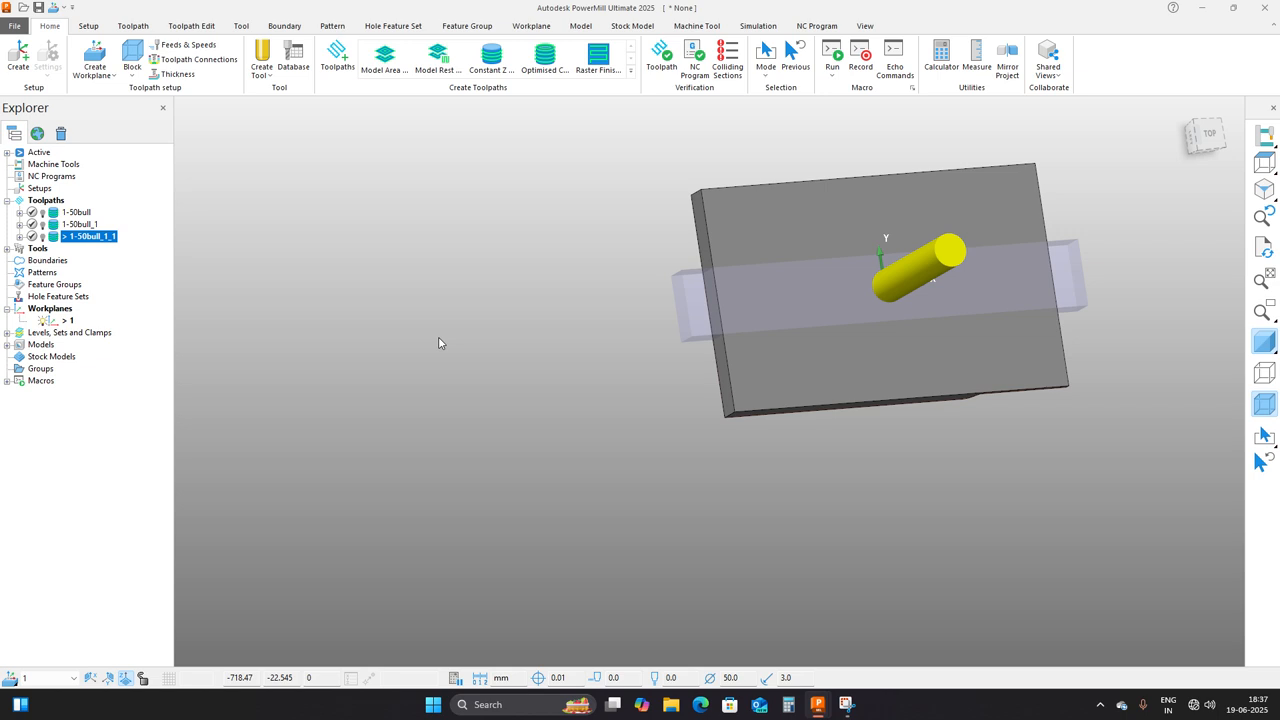
Switch to the other PowerMill session and import the RetainerPlate.dgk example model.
mouse_move(822, 708)
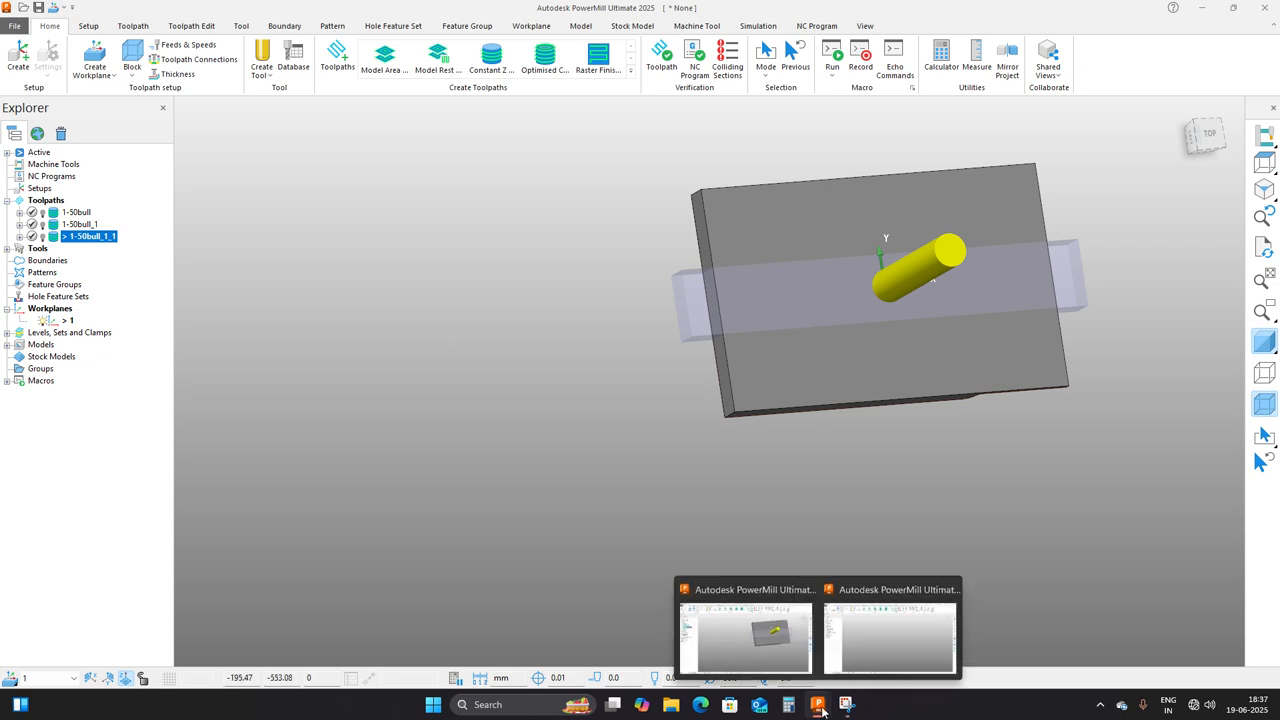
click(889, 638)
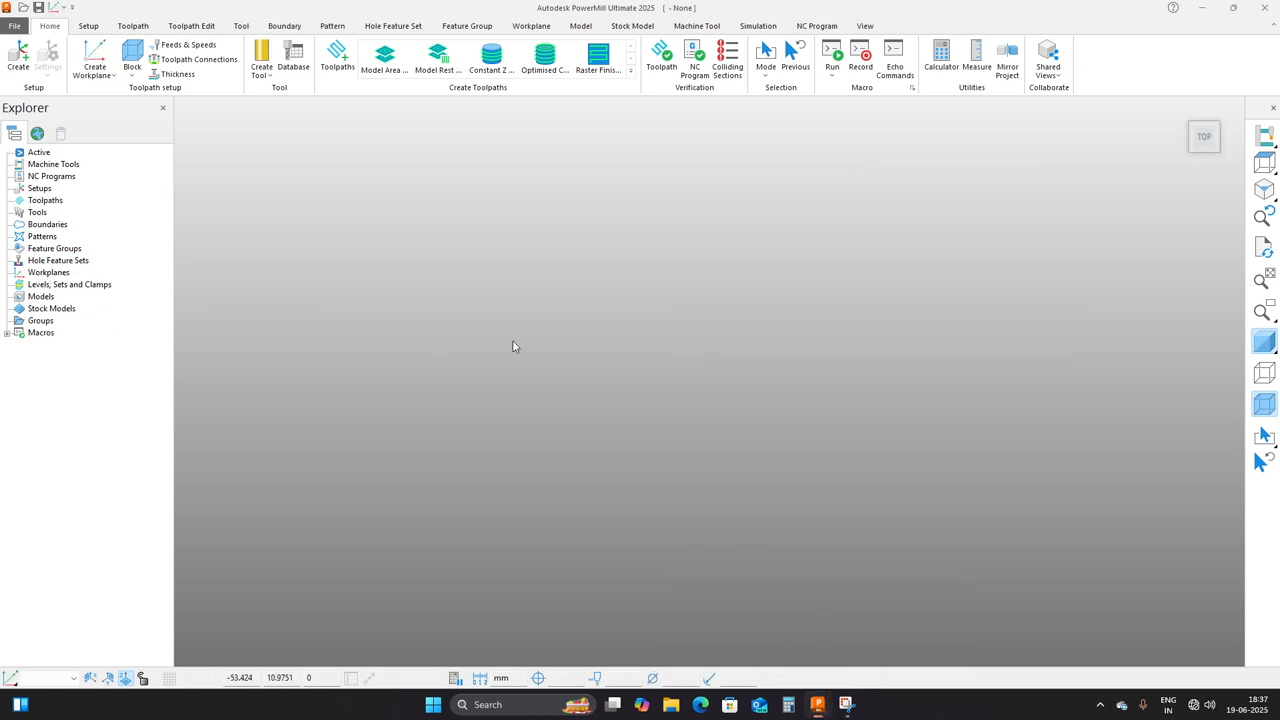
click(14, 27)
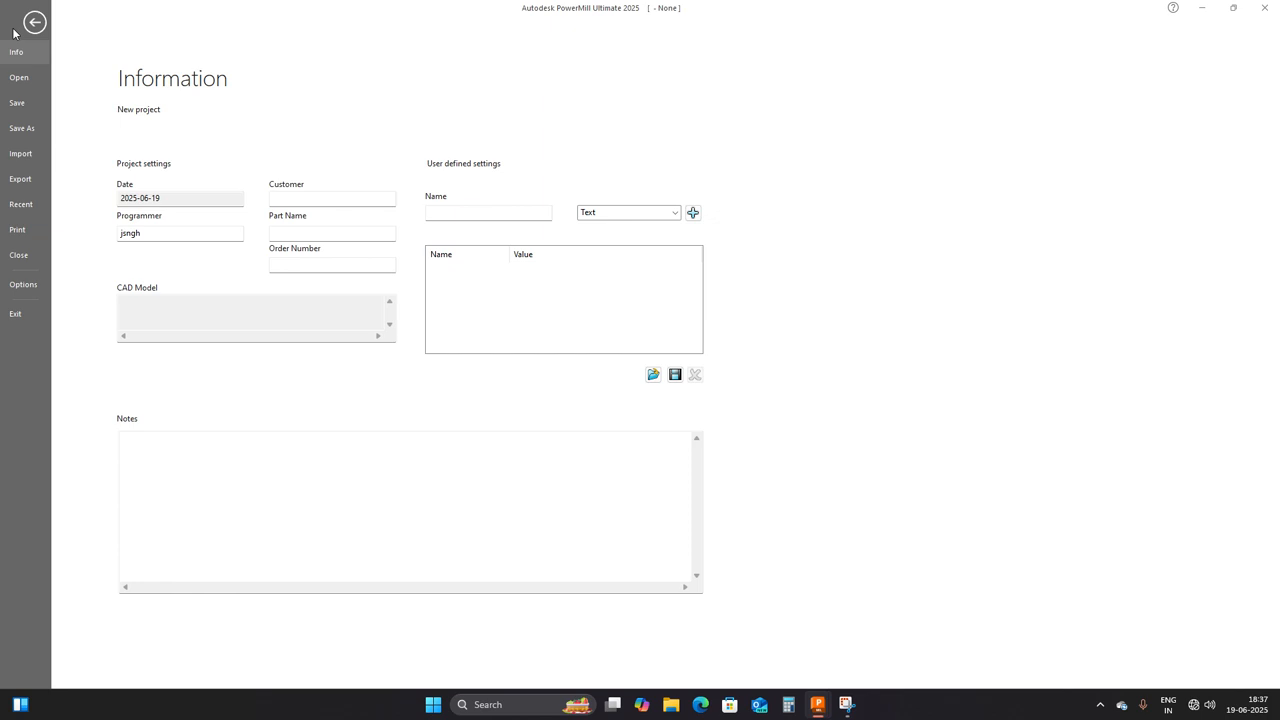
click(20, 153)
click(137, 166)
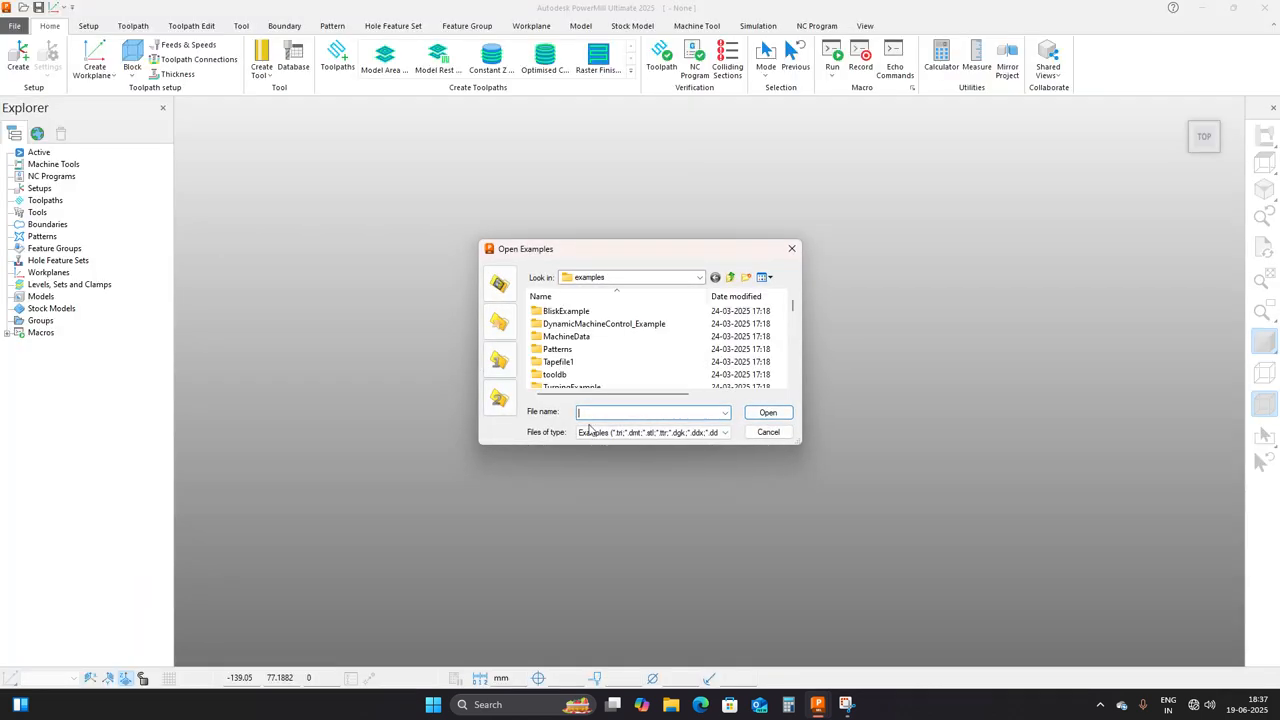
text(r)
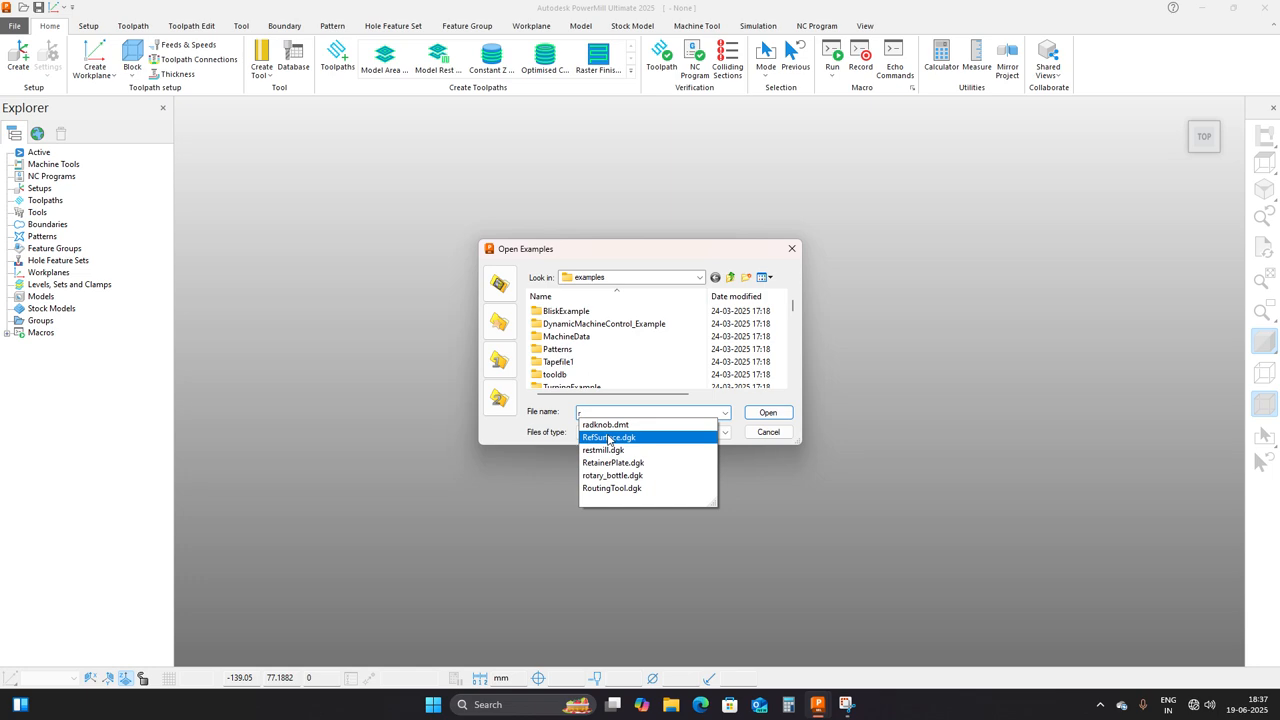
click(609, 462)
click(780, 412)
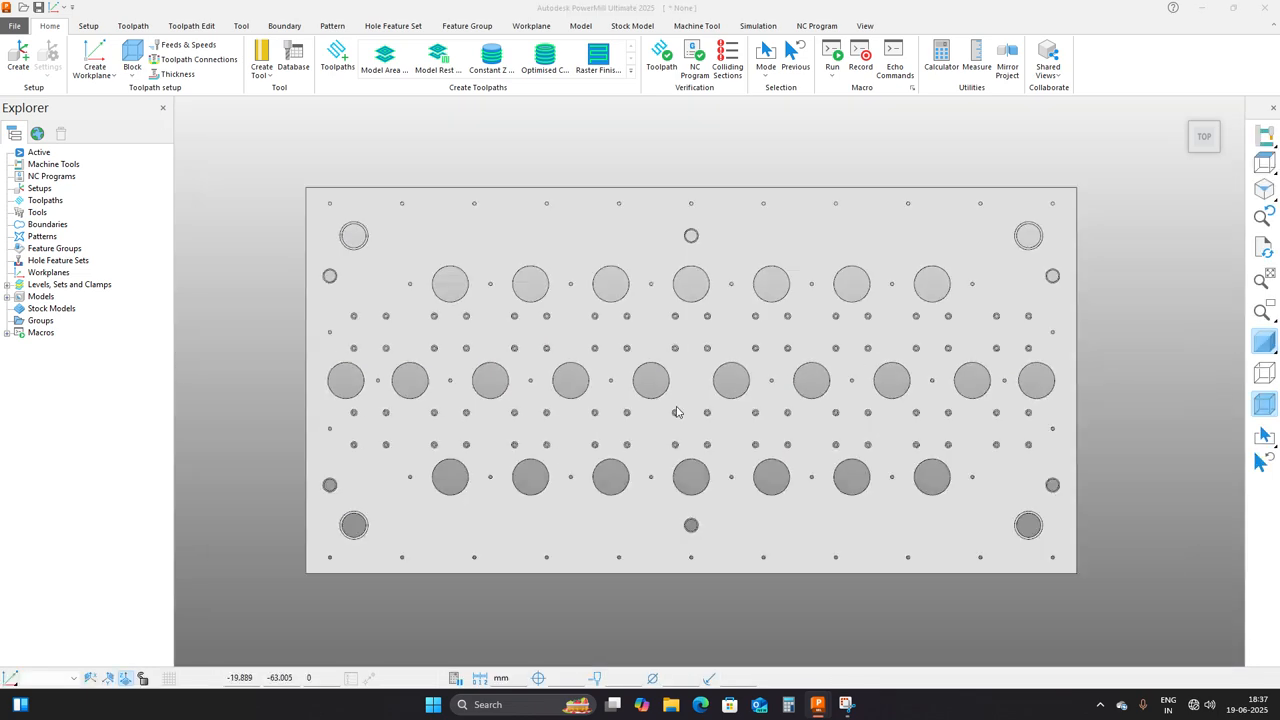
Calculate a box block around the retainer plate model and accept it.
middle_drag(676, 412, 686, 378)
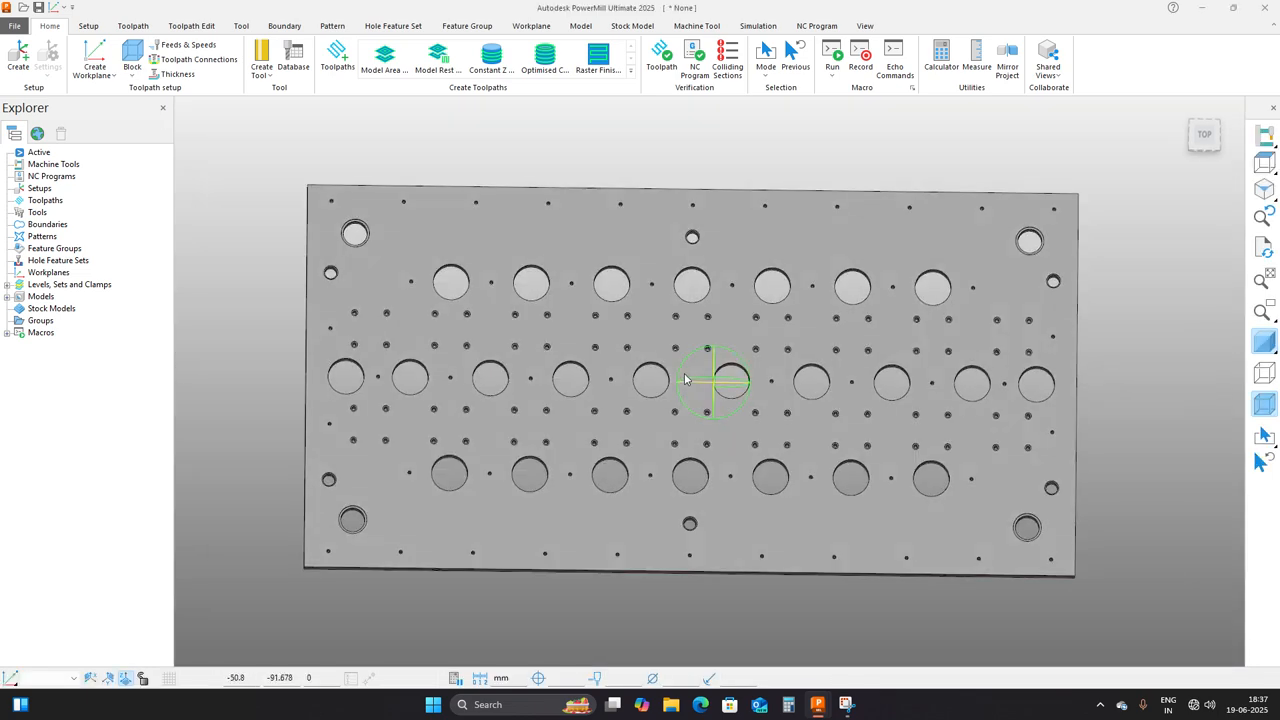
click(132, 55)
click(208, 350)
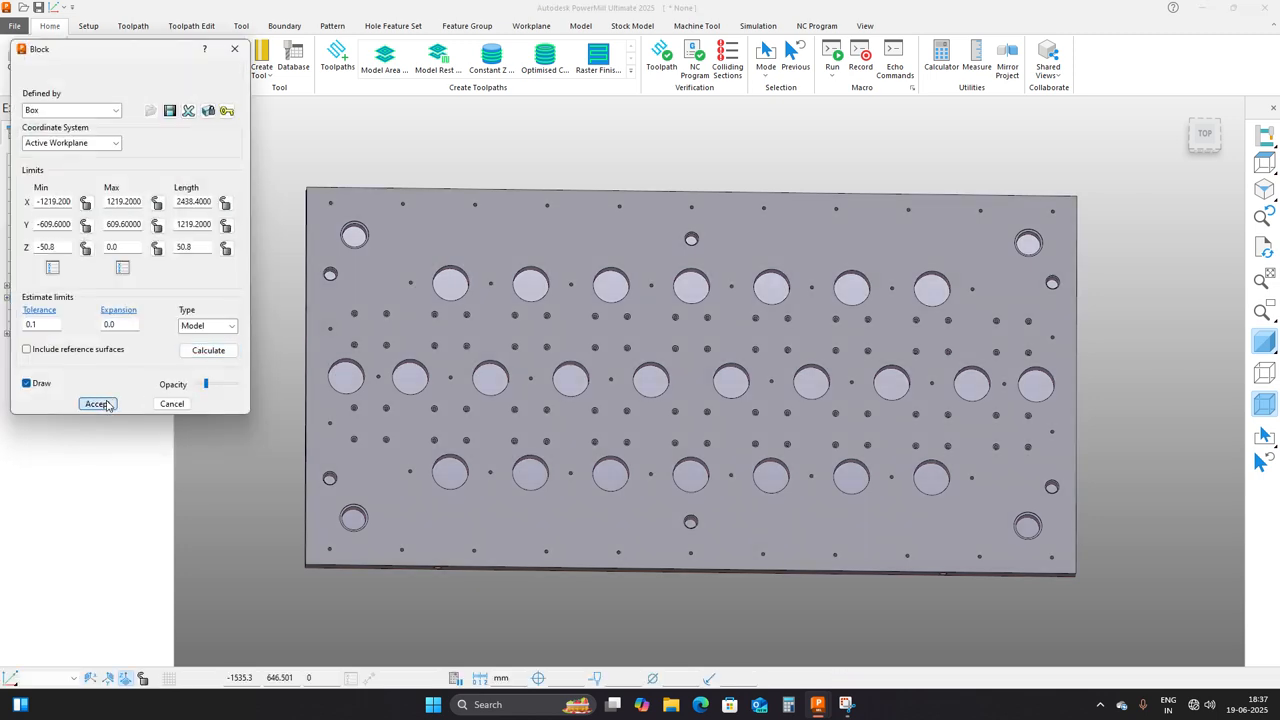
click(98, 403)
Create a workplane positioned using the block at the centre of its top face and activate it.
right_click(55, 274)
mouse_move(193, 340)
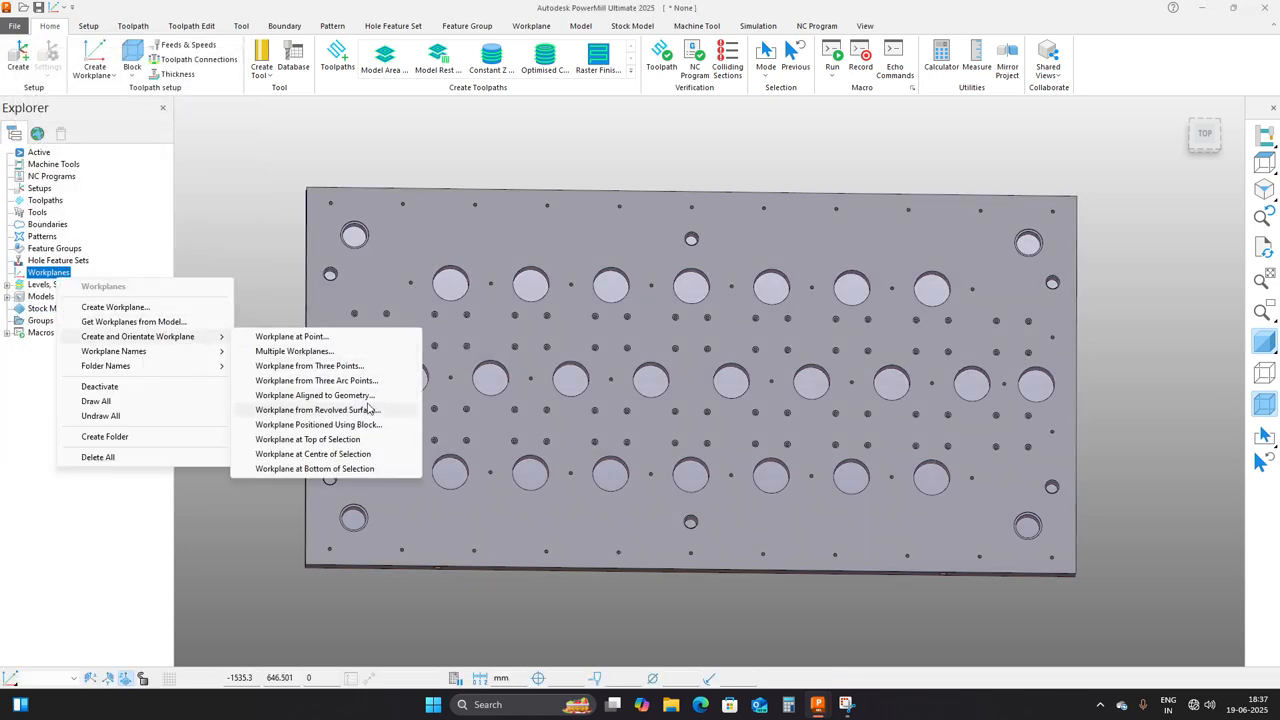
click(362, 425)
click(690, 377)
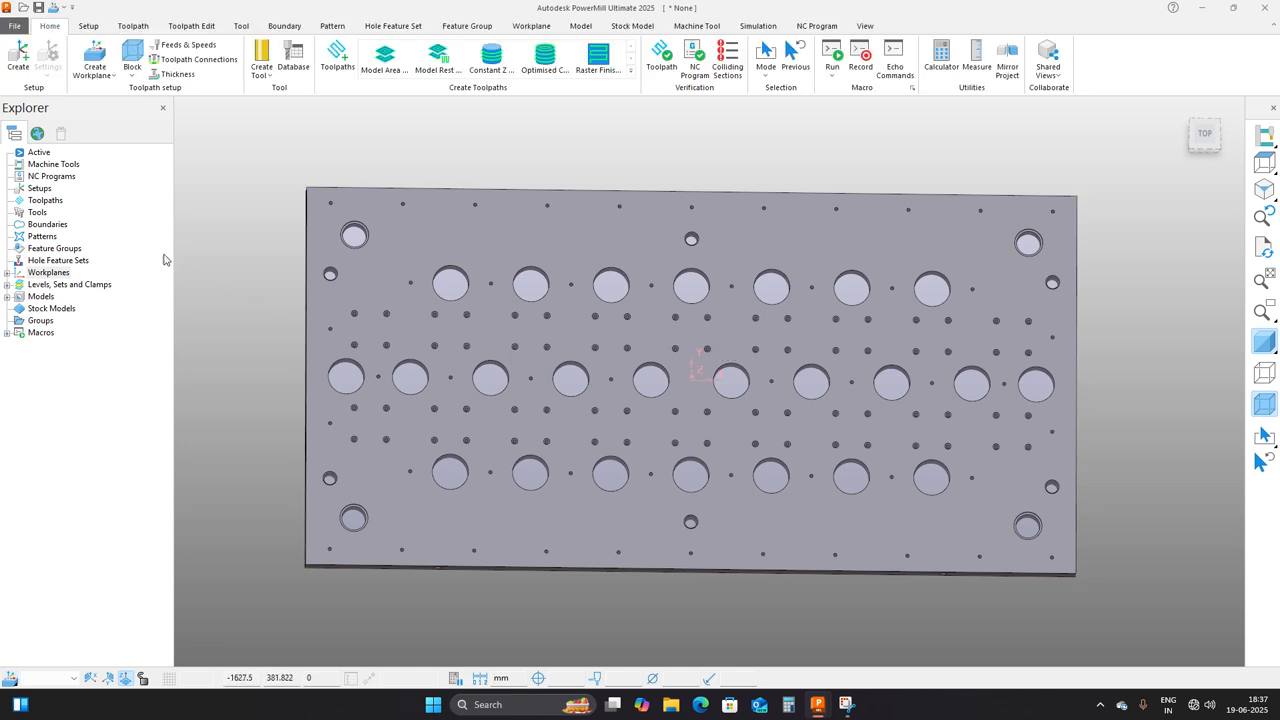
click(8, 272)
right_click(55, 285)
click(80, 374)
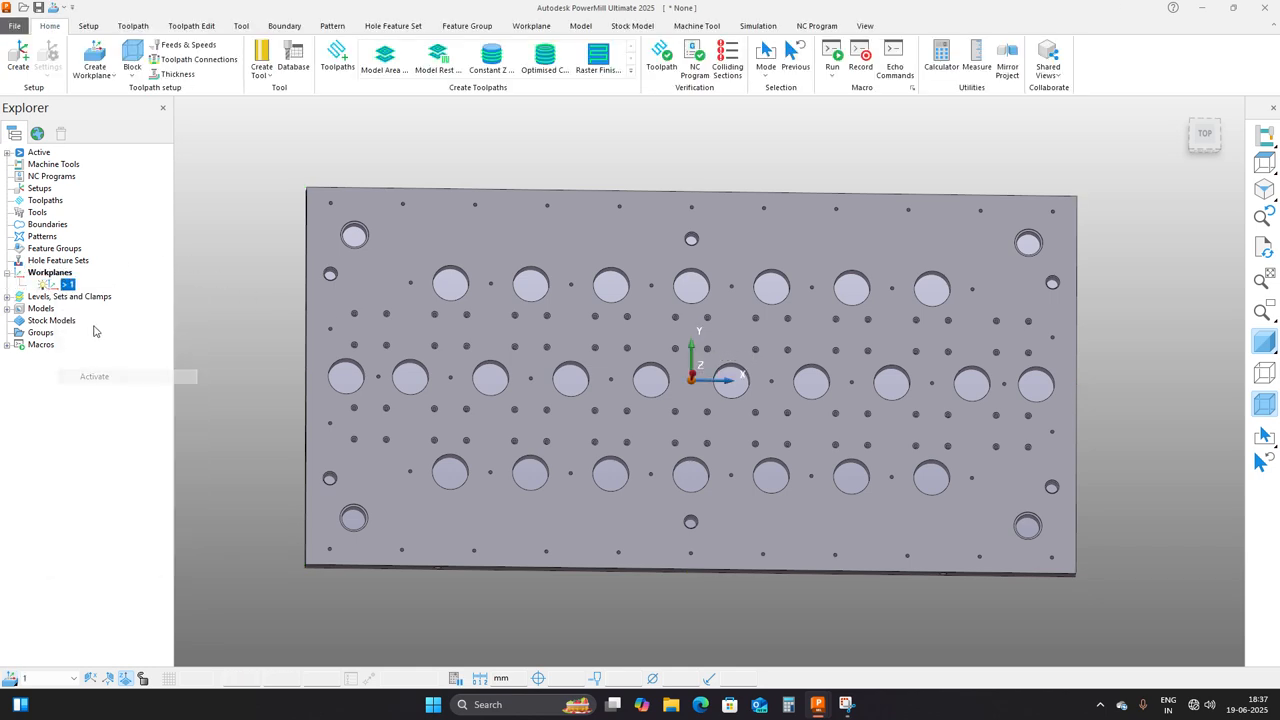
Recalculate the box block relative to the active workplane and accept it.
click(132, 60)
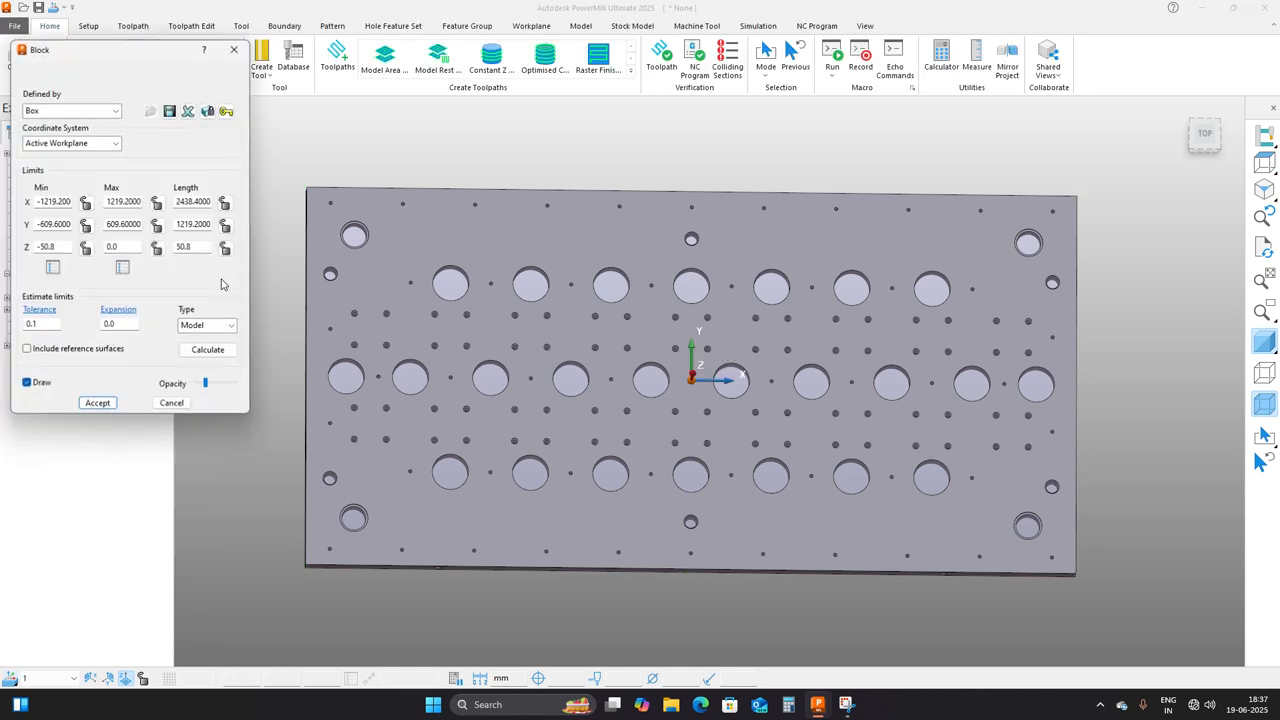
click(208, 350)
click(97, 404)
Start a Constant Z finishing toolpath on the retainer plate with Spiral enabled and additional stock set to 0.
scroll(485, 502, up, 3)
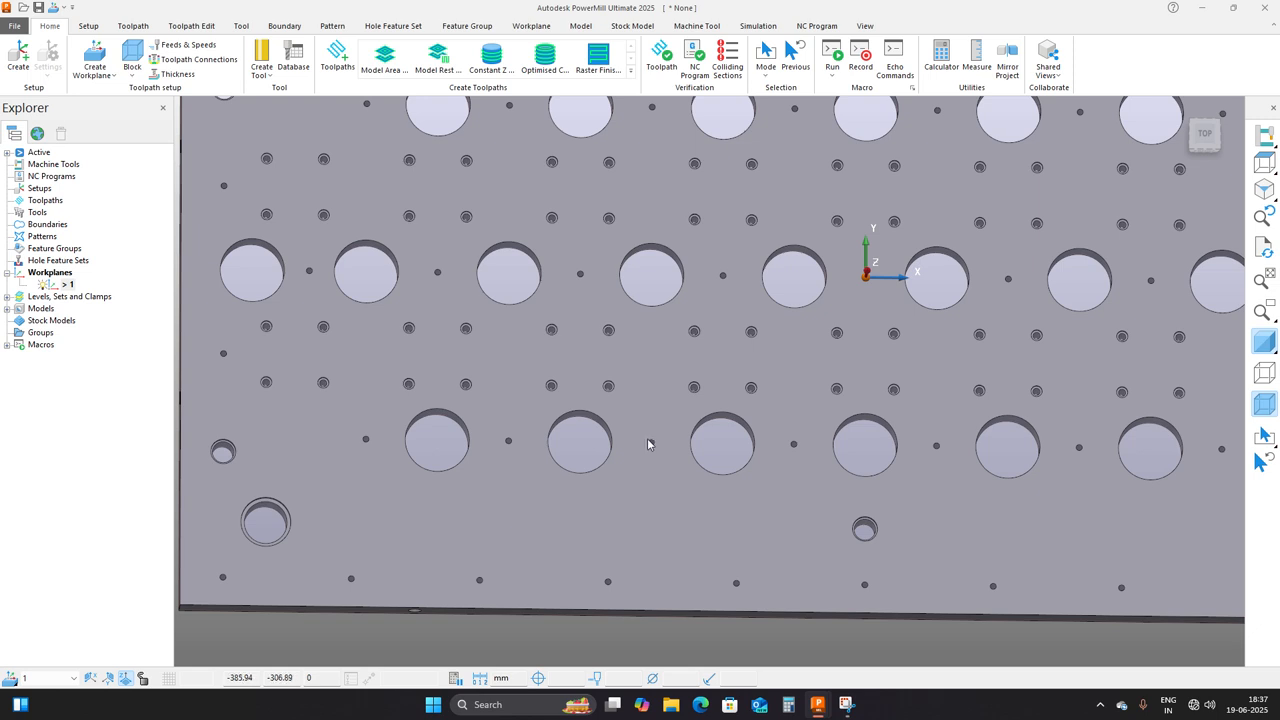
scroll(647, 444, down, 2)
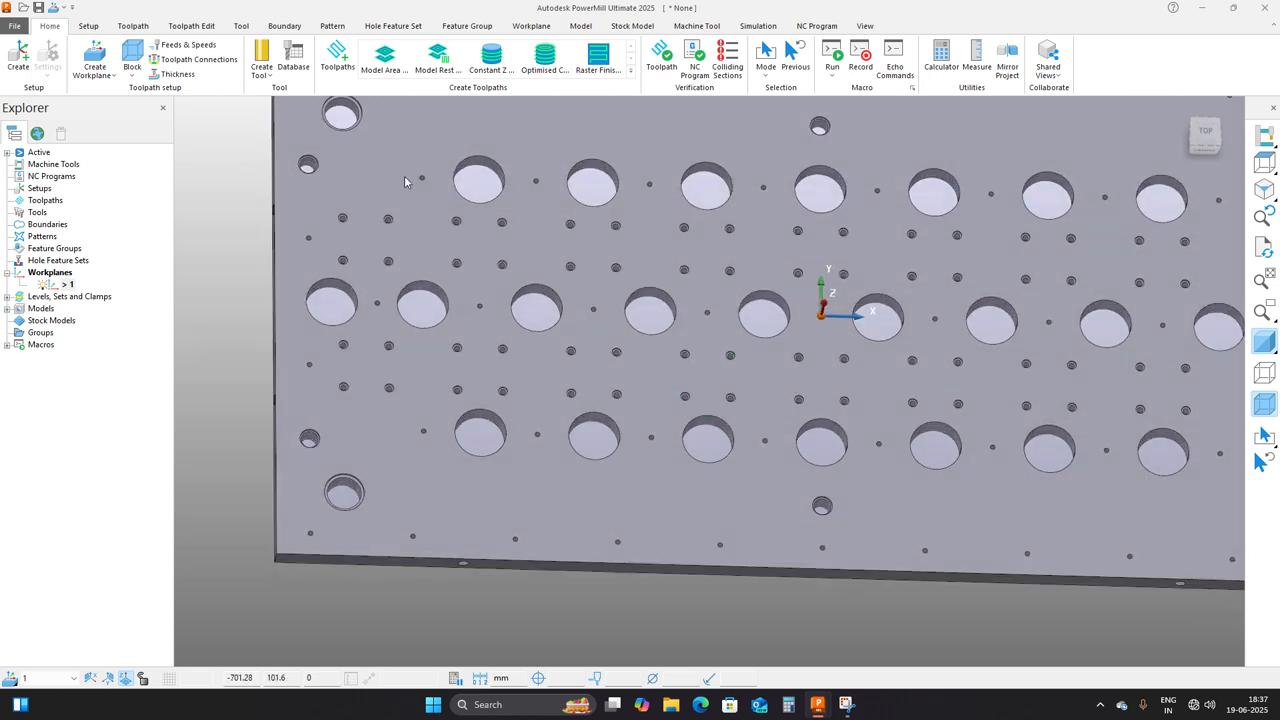
click(488, 58)
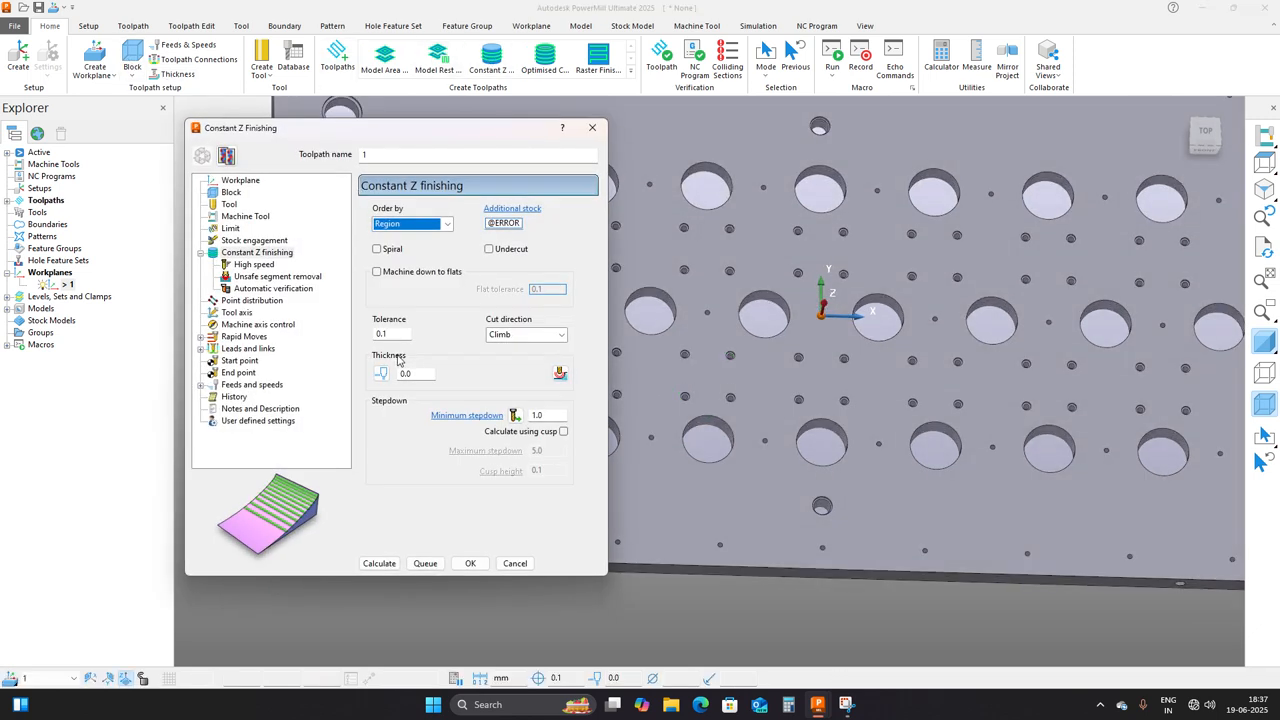
click(377, 249)
double_click(503, 223)
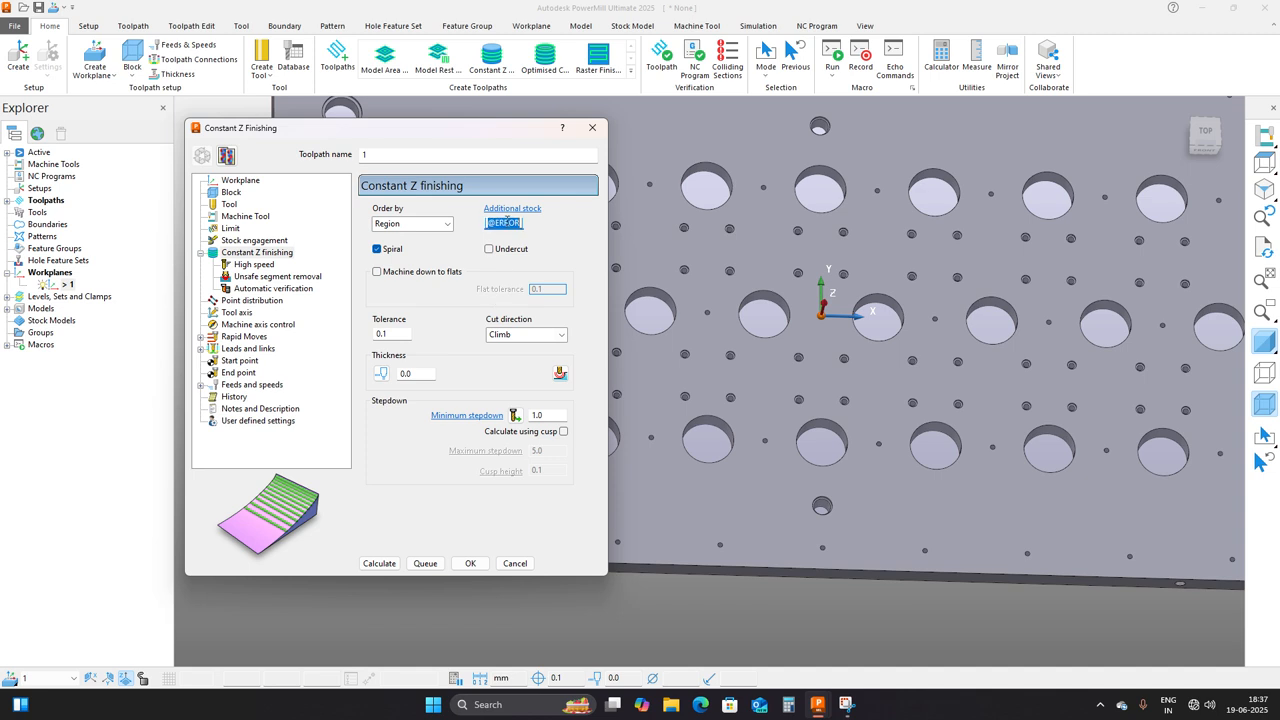
text(0)
key(Return)
Create an end mill with a diameter of 12 mm for the toolpath and name it 12em.
click(216, 206)
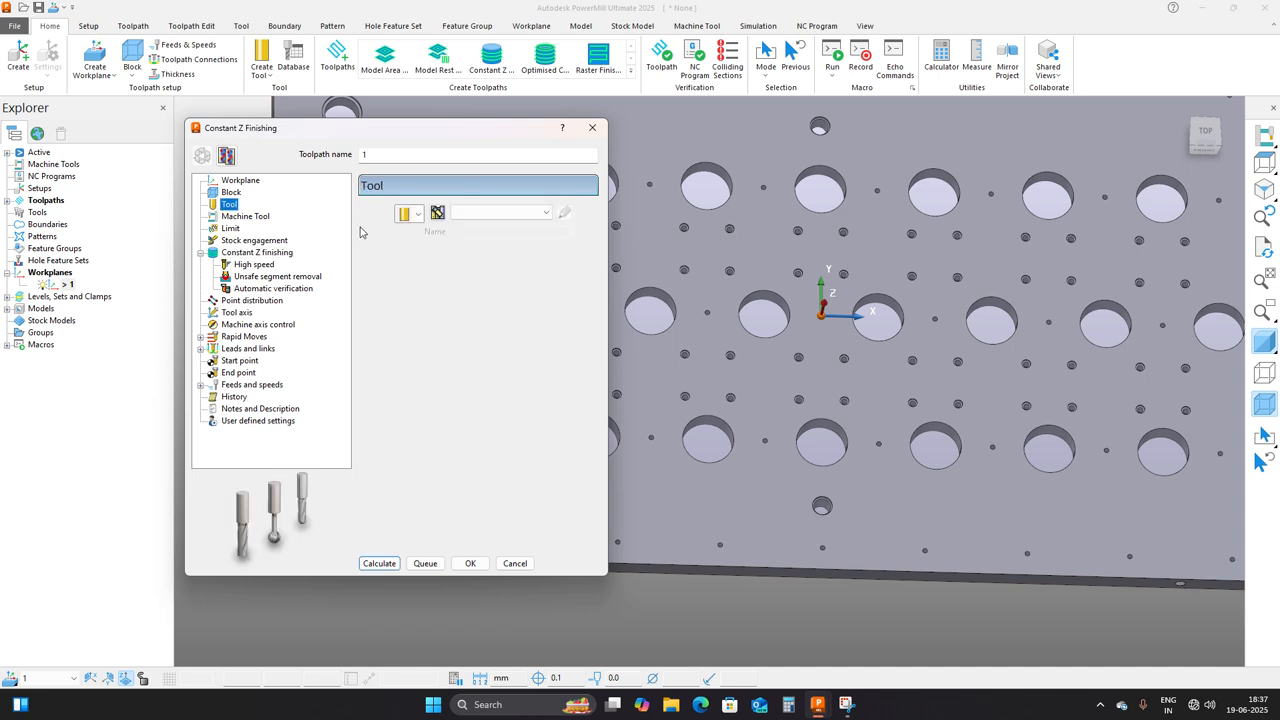
click(410, 214)
click(406, 236)
double_click(482, 385)
text(12)
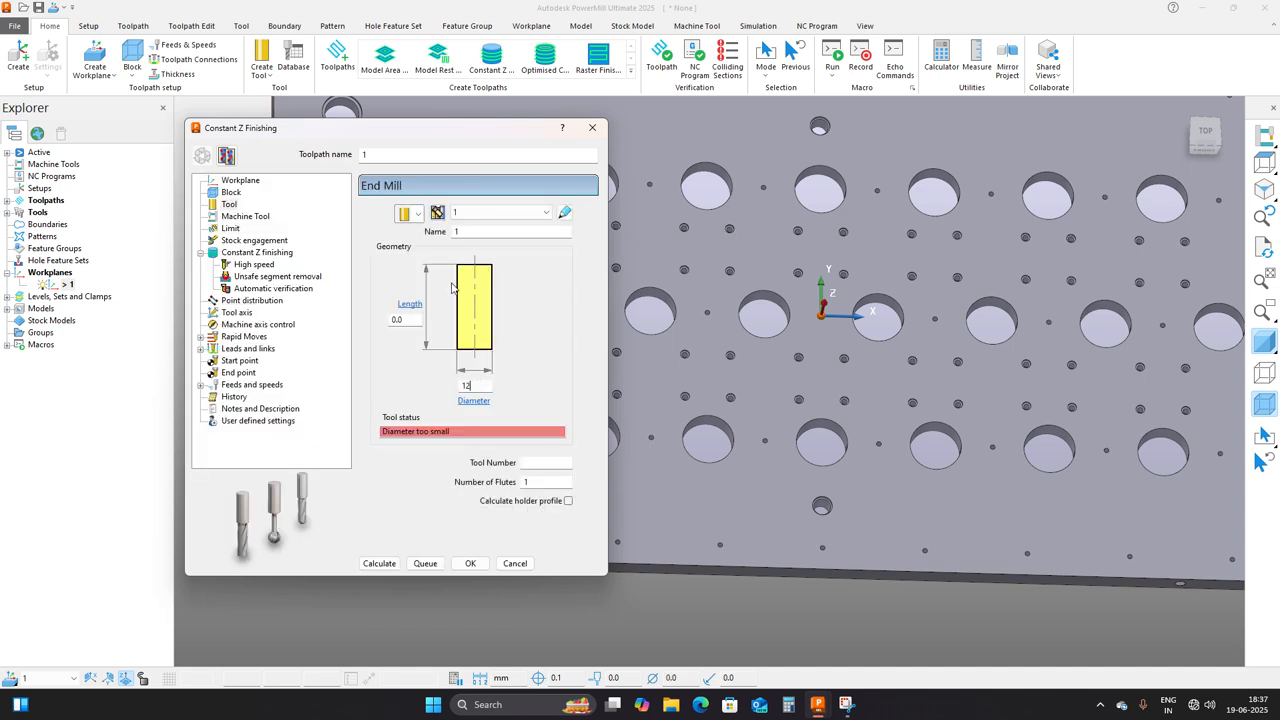
double_click(457, 231)
text(12em)
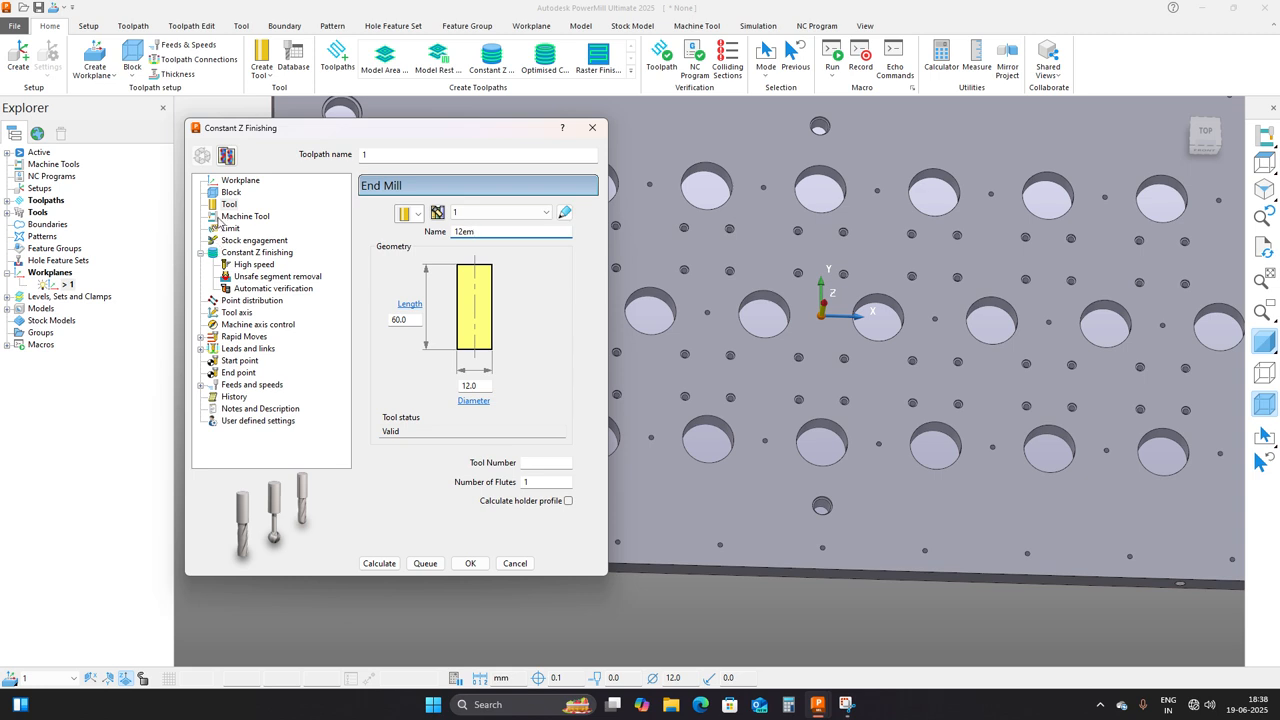
Limit the block to the wall of one large hole in the plate's lower row and calculate the Constant Z toolpath.
click(229, 192)
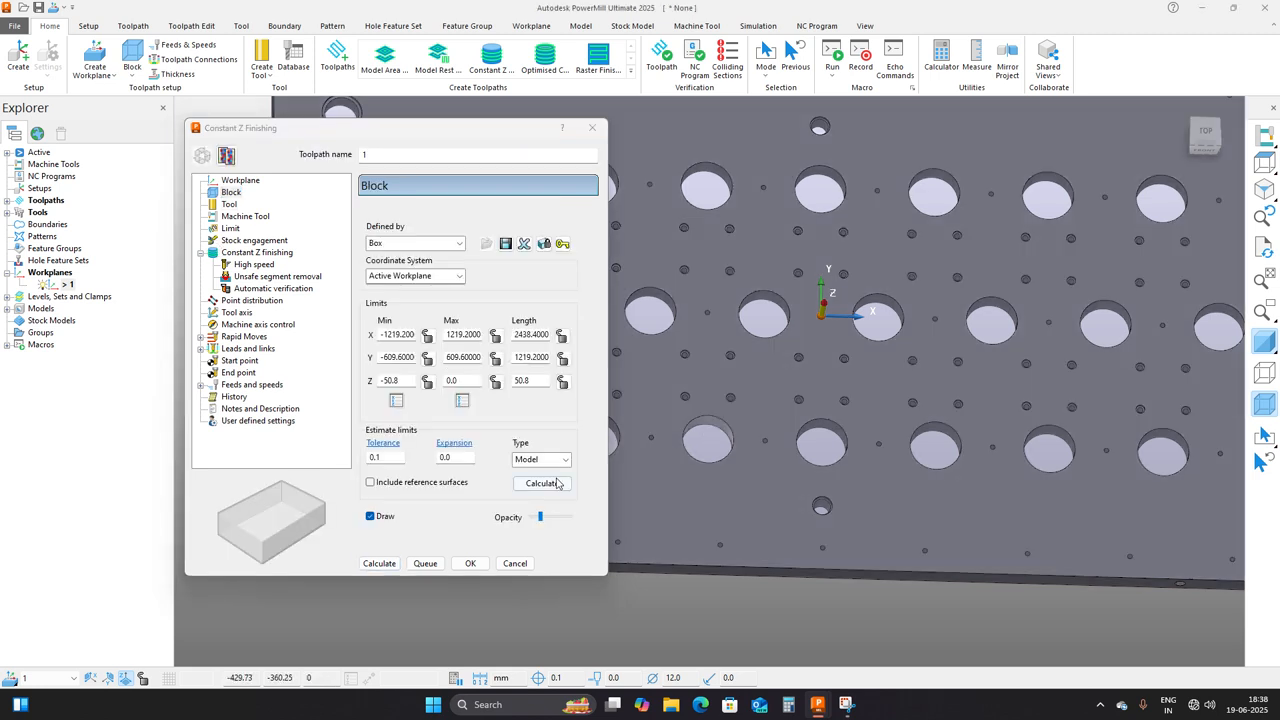
click(541, 483)
click(379, 564)
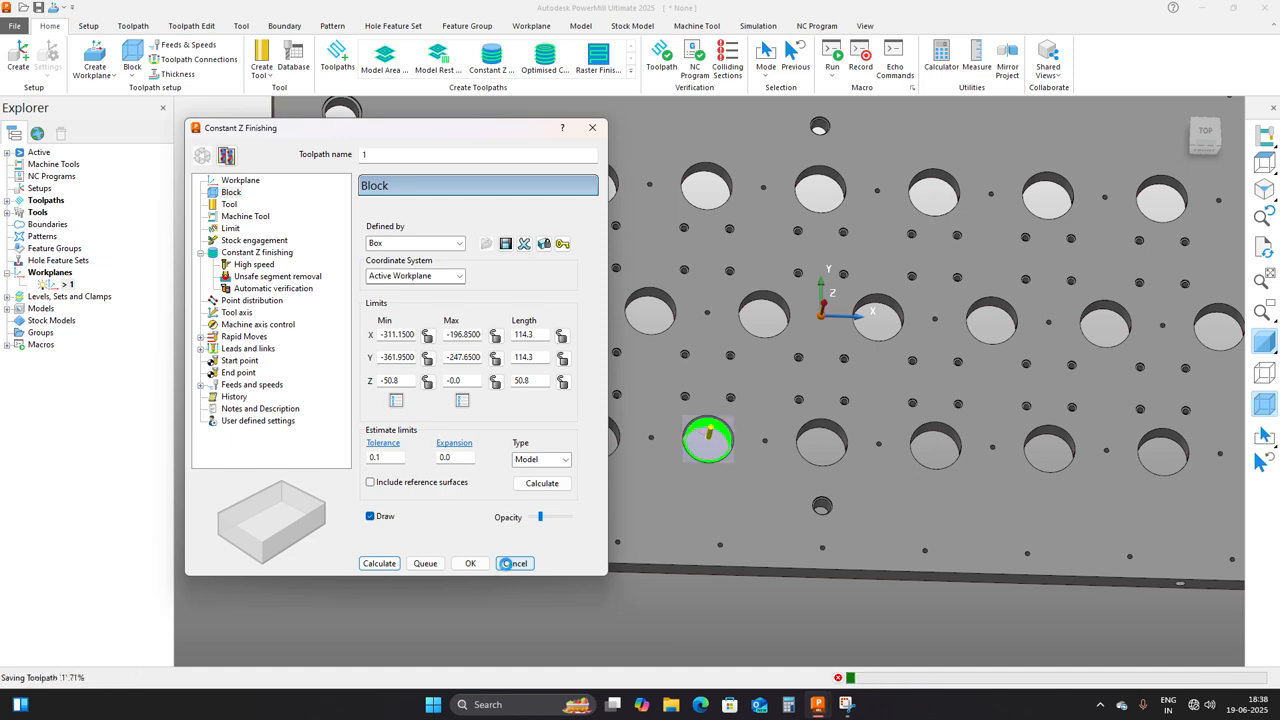
Set the first-choice lead-in of the hole's toolpath to Pocket centre and apply it.
scroll(692, 446, up, 6)
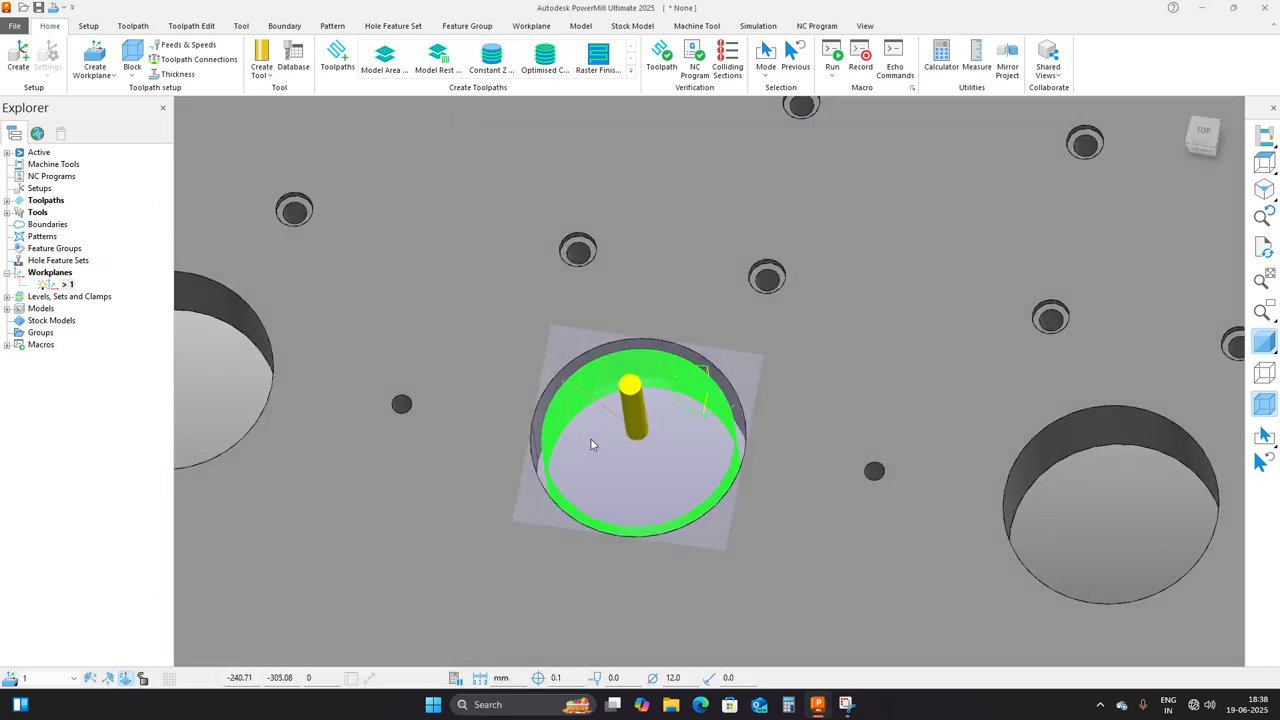
click(192, 59)
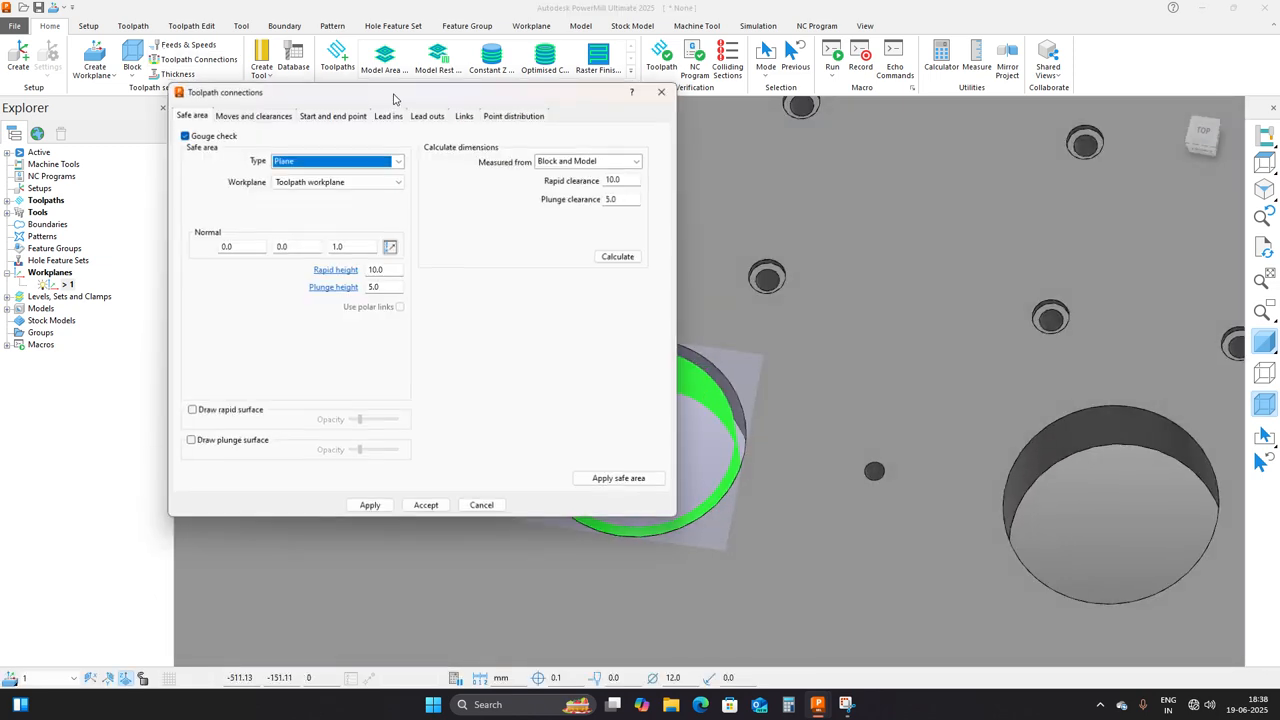
click(466, 114)
click(277, 166)
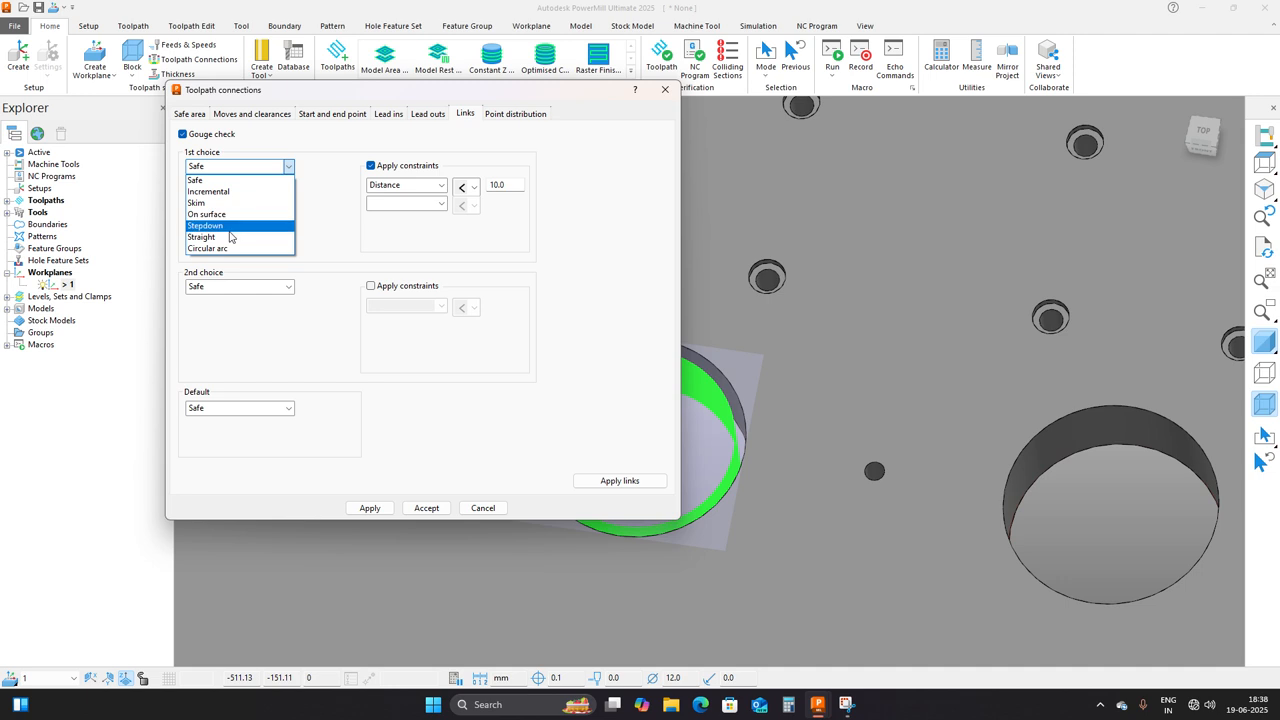
click(388, 114)
click(315, 174)
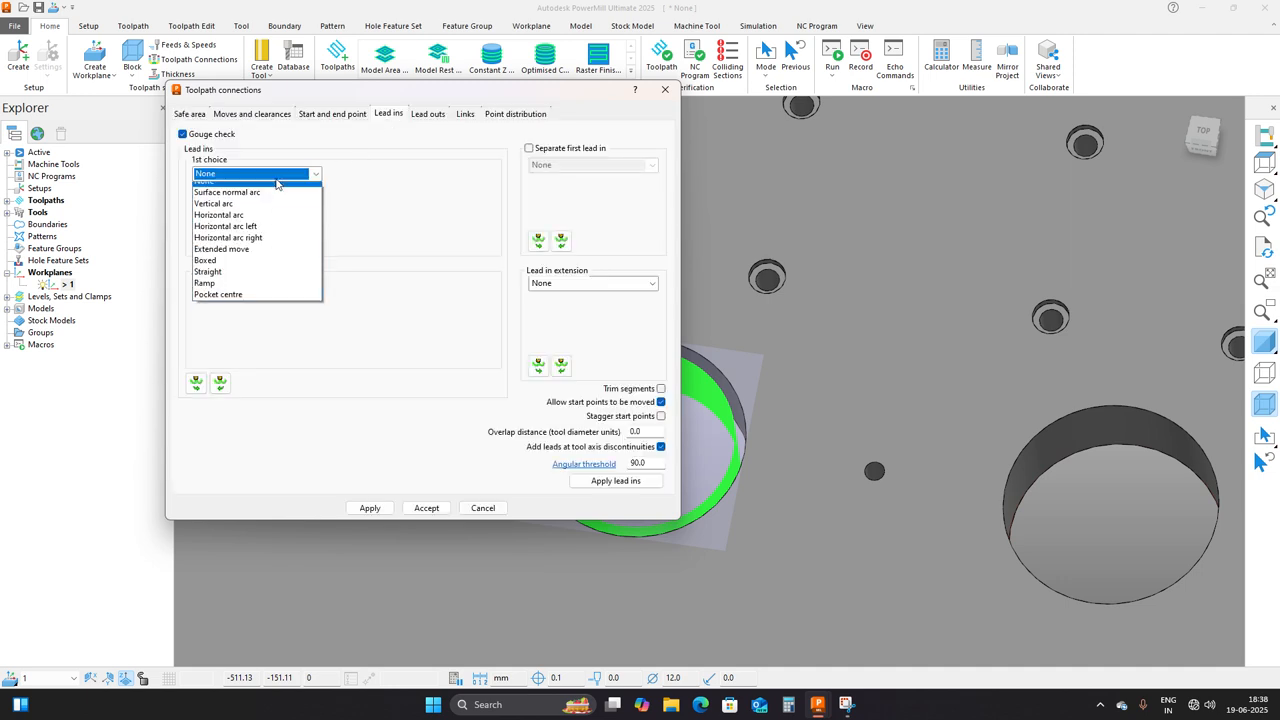
click(247, 302)
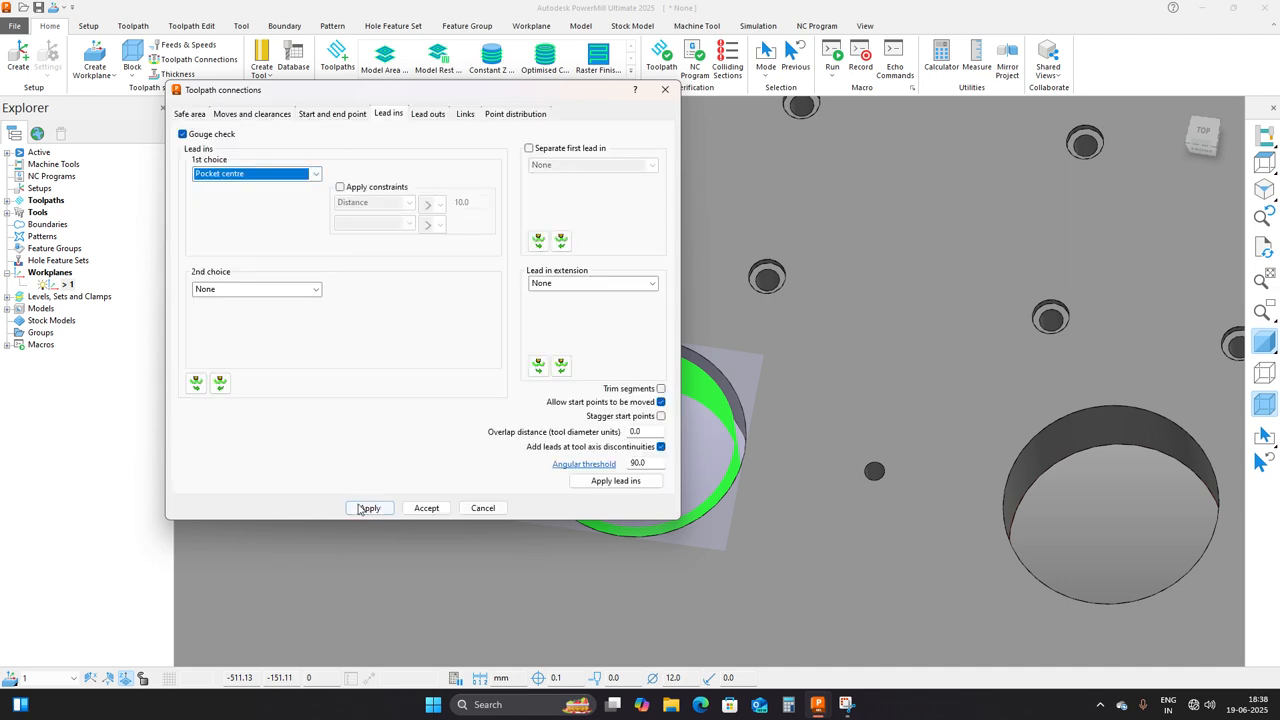
click(359, 509)
Set the first-choice lead-out to Pocket centre, apply it, and check the lead moves inside the hole.
scroll(1006, 394, down, 3)
scroll(786, 420, up, 2)
middle_drag(786, 420, 828, 320)
scroll(790, 345, up, 2)
middle_drag(791, 381, 821, 364)
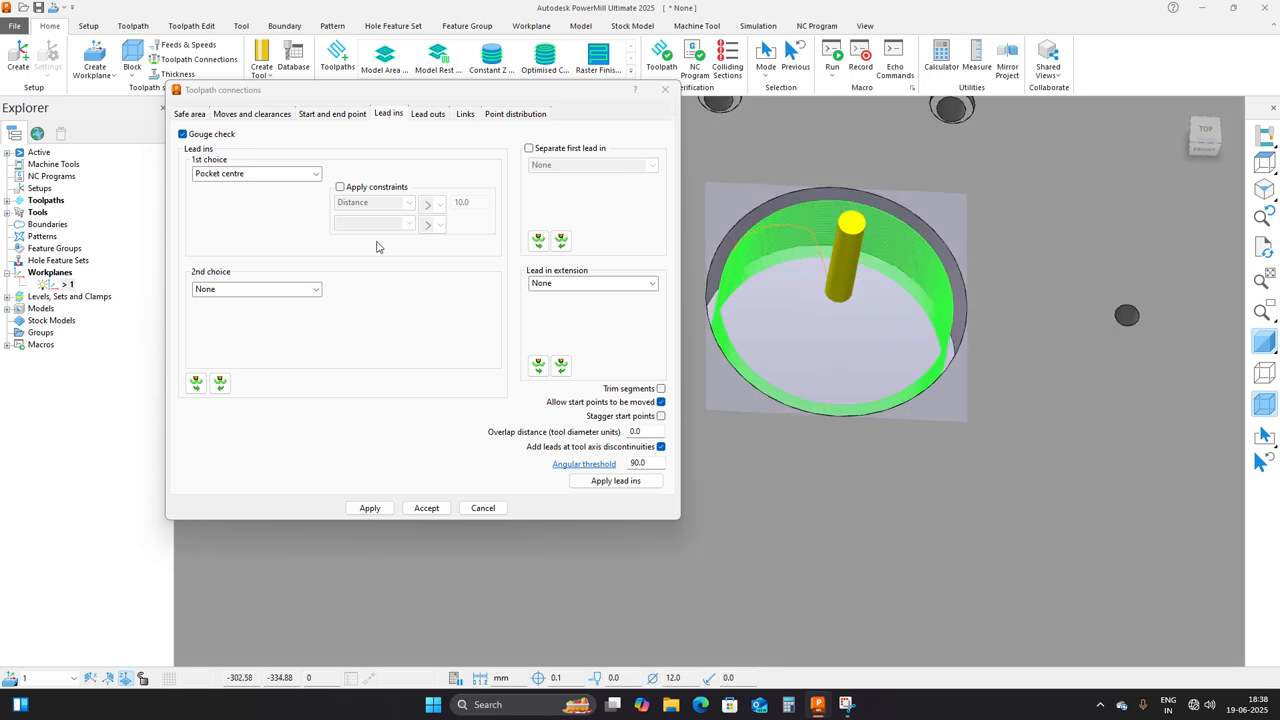
click(427, 114)
click(315, 174)
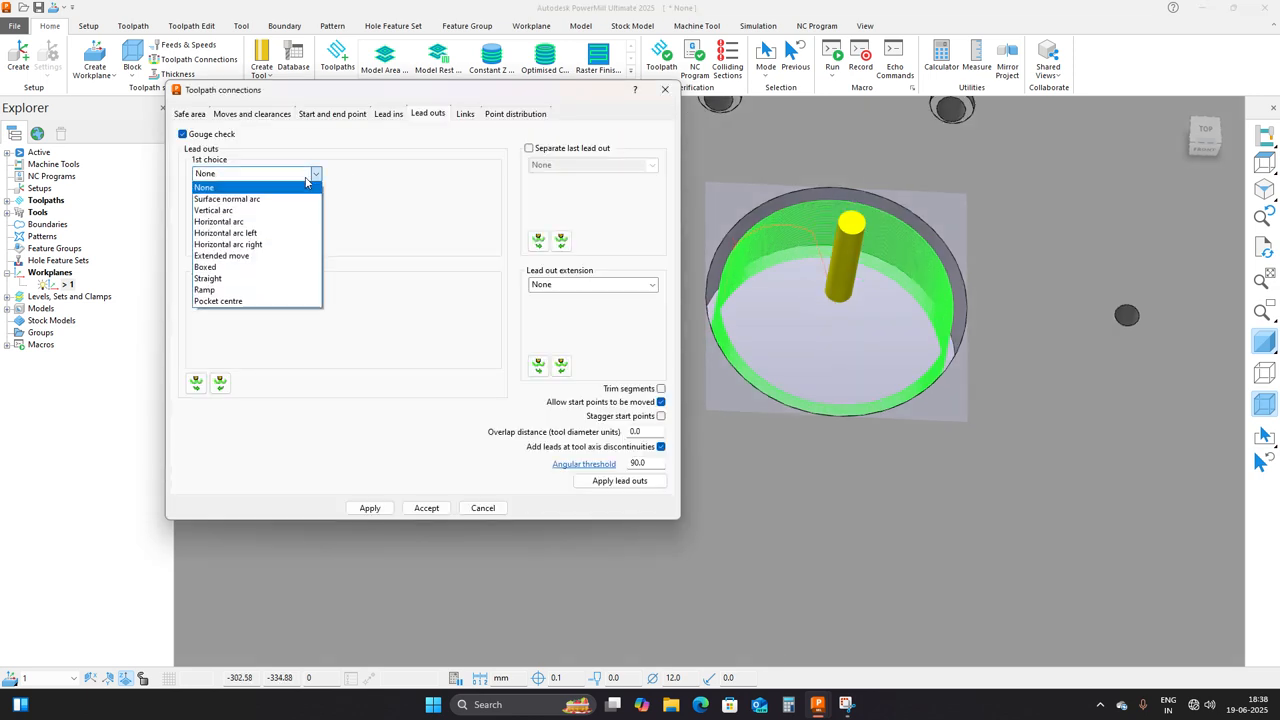
click(237, 302)
click(369, 508)
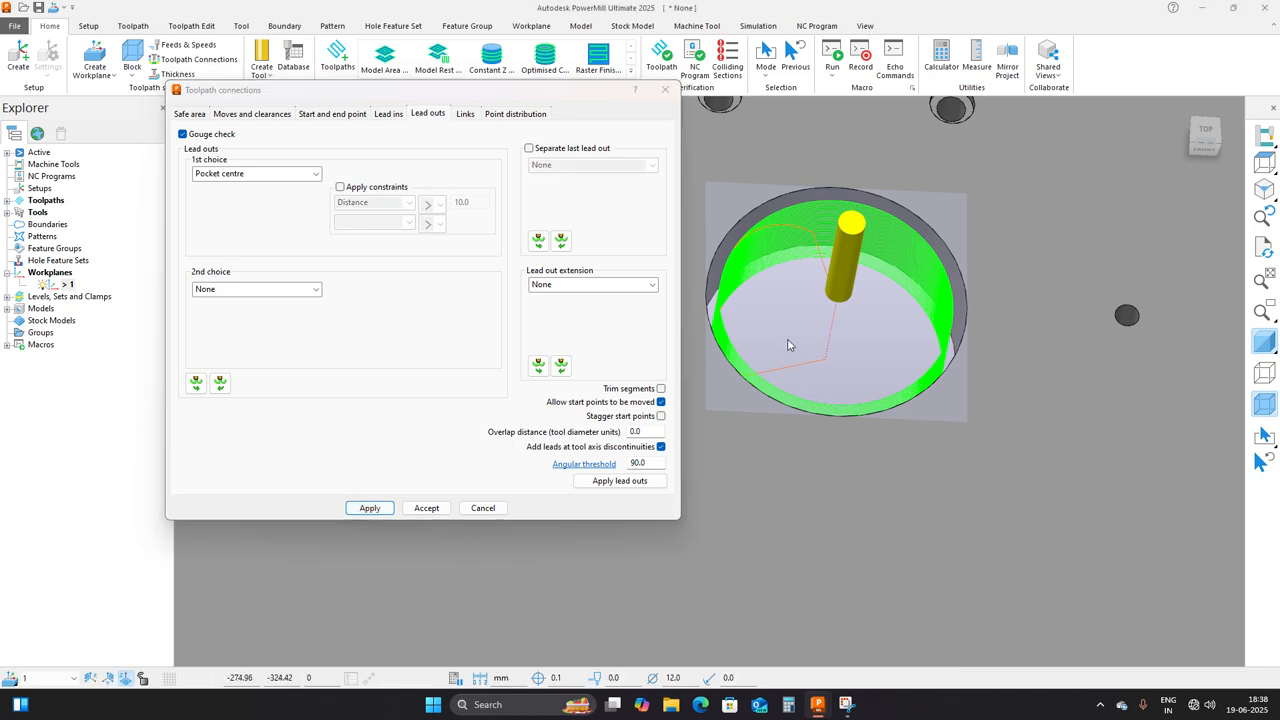
middle_drag(700, 400, 806, 428)
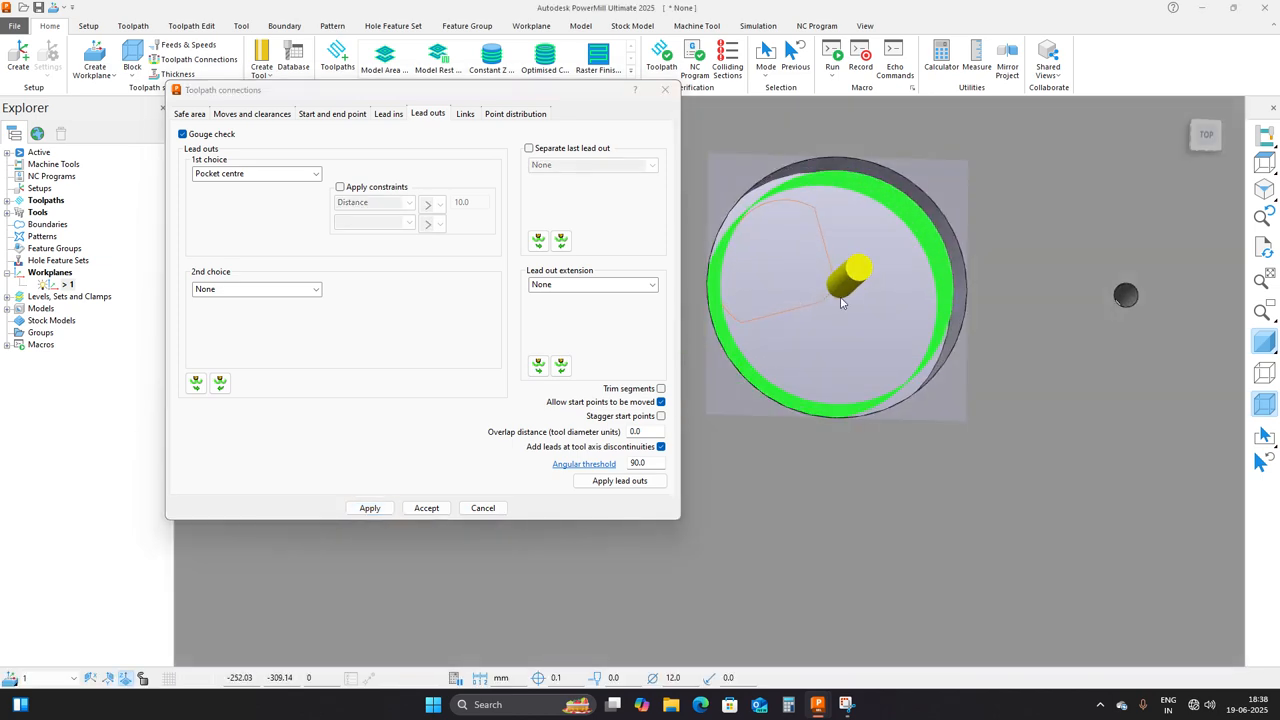
middle_drag(893, 404, 852, 387)
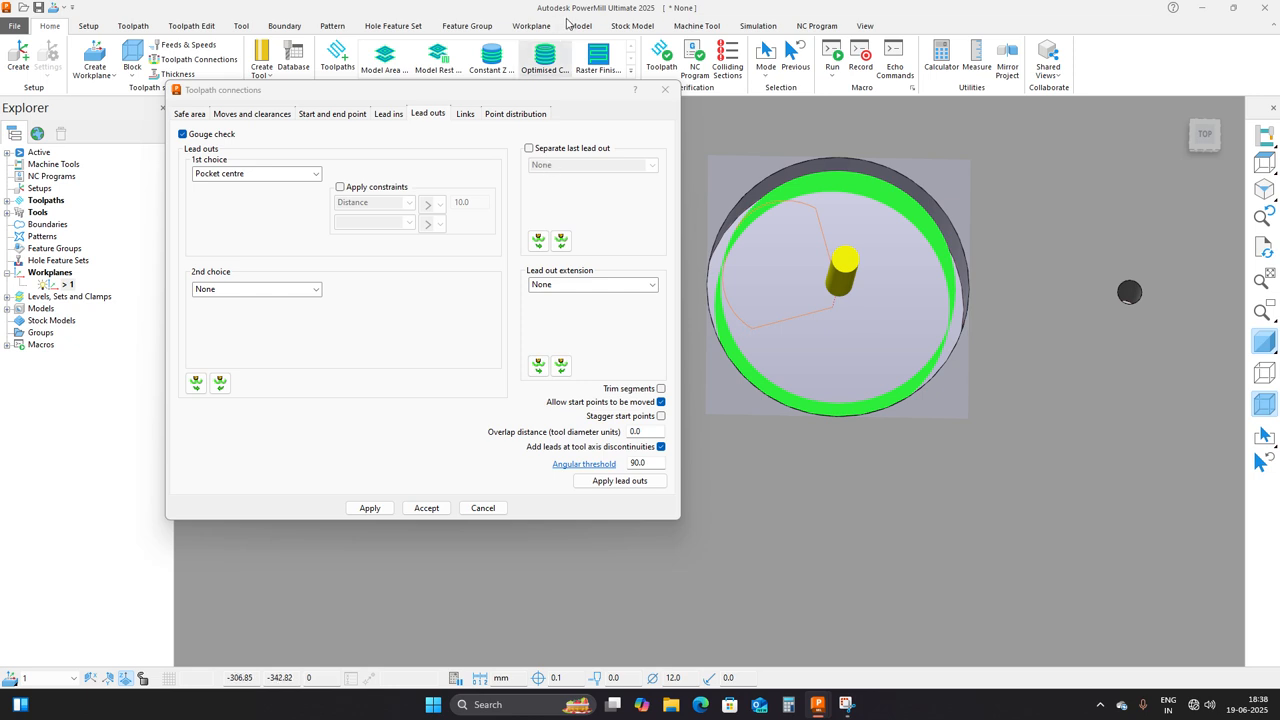
middle_drag(811, 438, 817, 400)
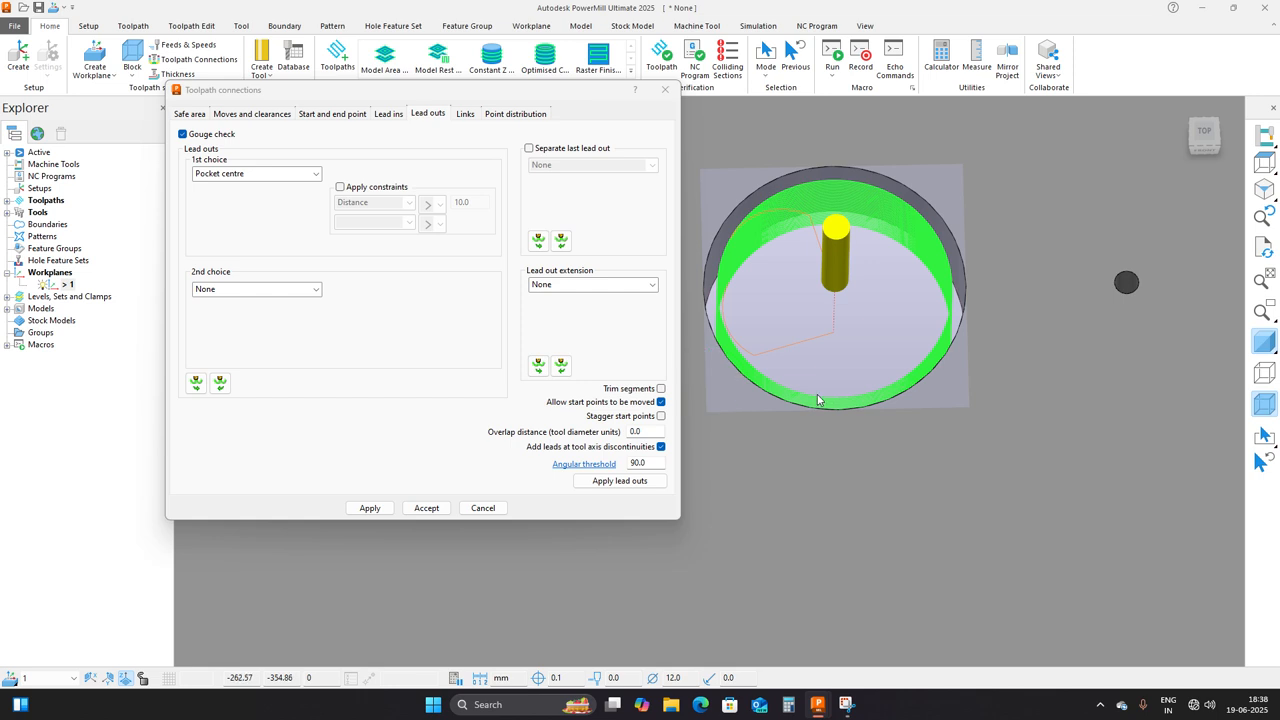